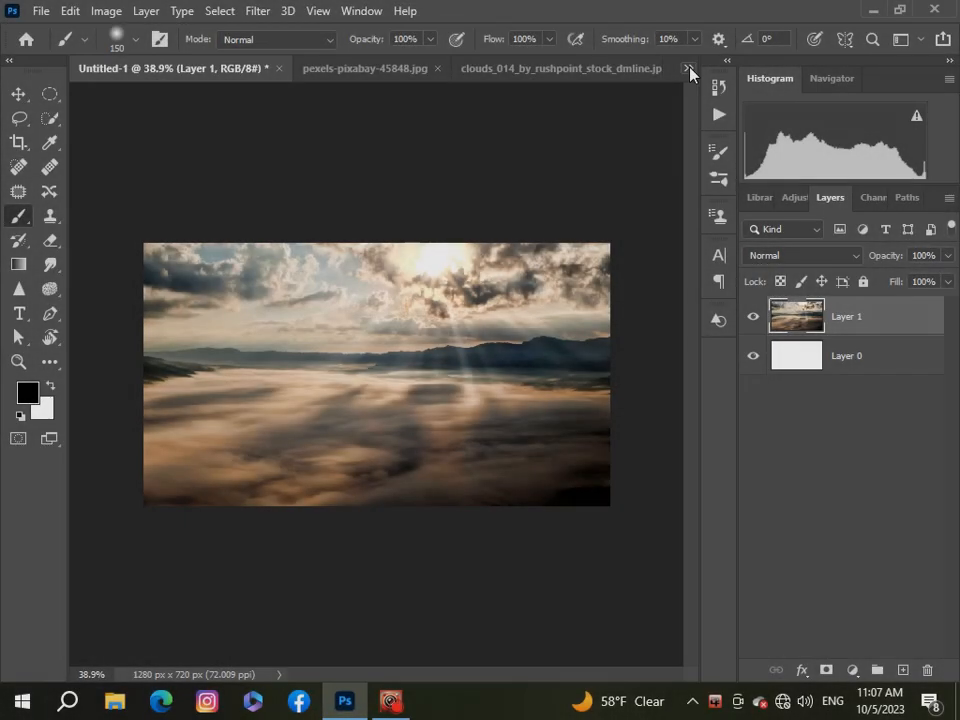
# Copy the entire clouds_014_by_rushpoint_stock_dmline.jpg image and paste it into Untitled-1 as a new layer above Layer 1.
pyautogui.click(690, 70)
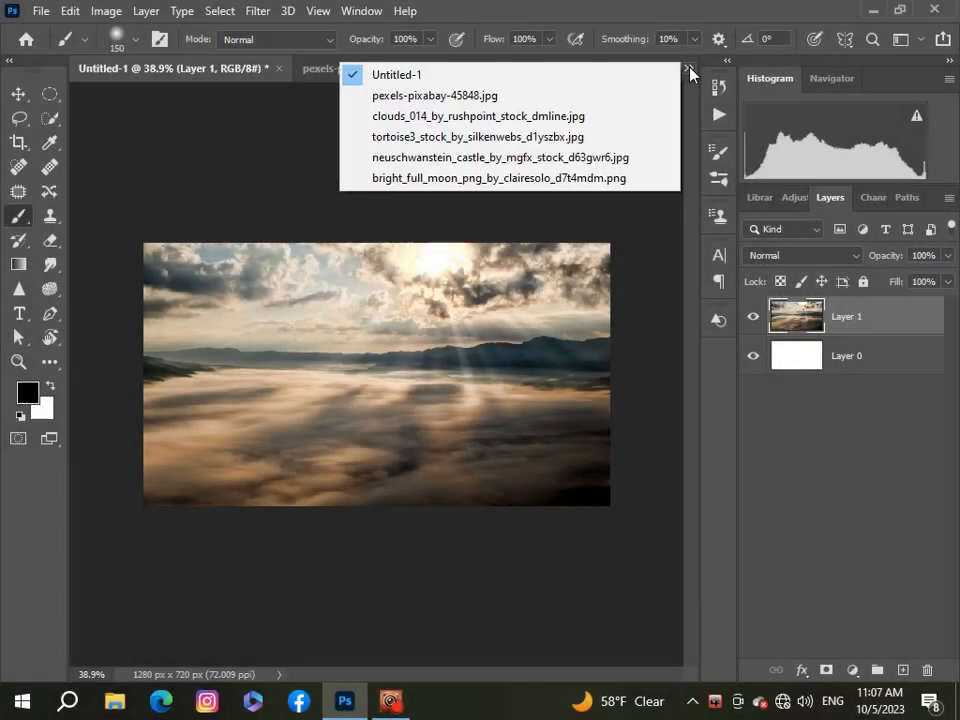
pyautogui.click(549, 114)
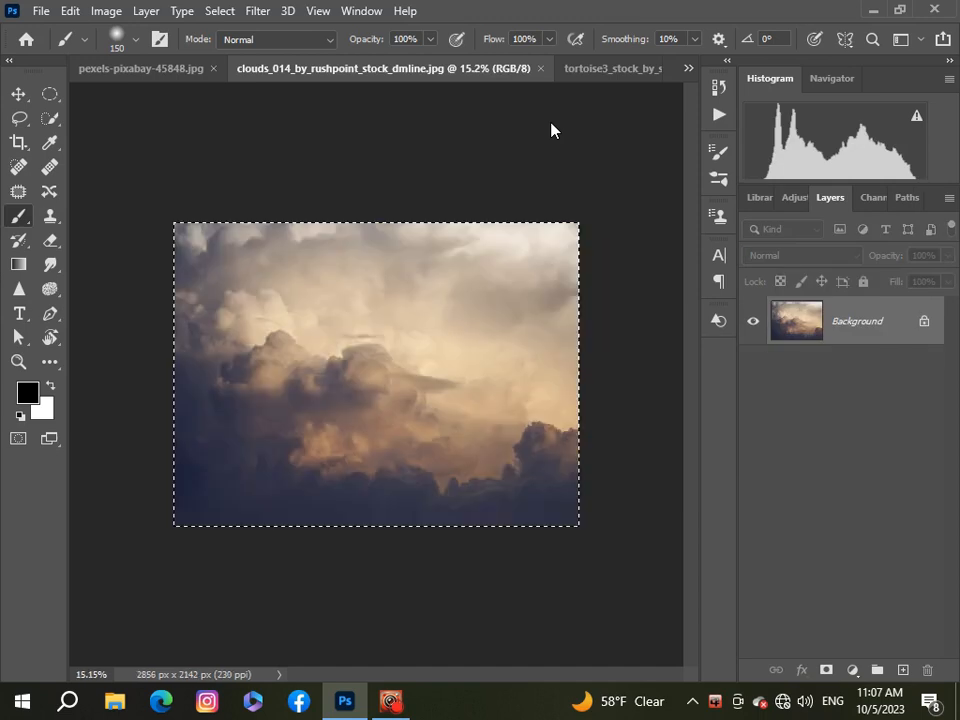
pyautogui.click(18, 93)
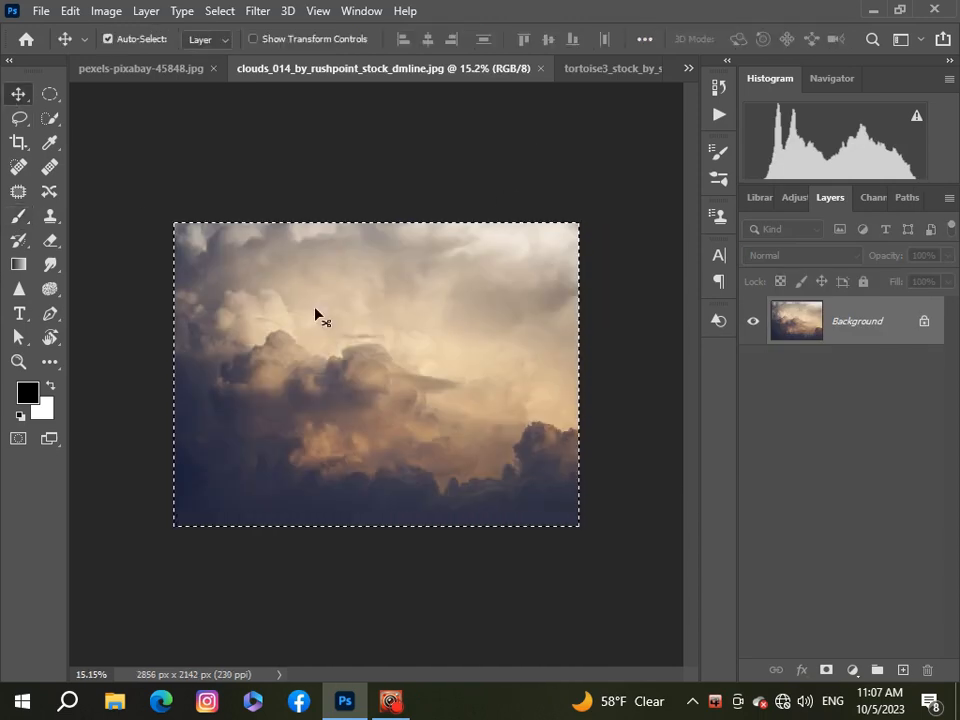
pyautogui.click(689, 70)
pyautogui.click(655, 80)
pyautogui.scroll(-2, 422, 311)
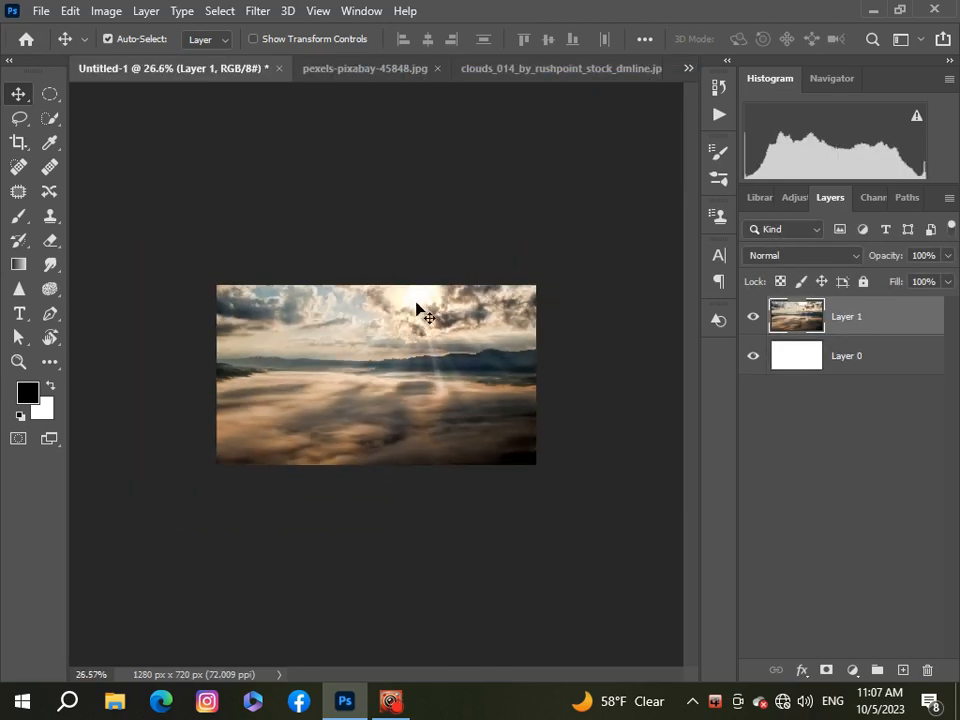
pyautogui.scroll(1, 417, 309)
pyautogui.hotkey('ctrl', 'v')
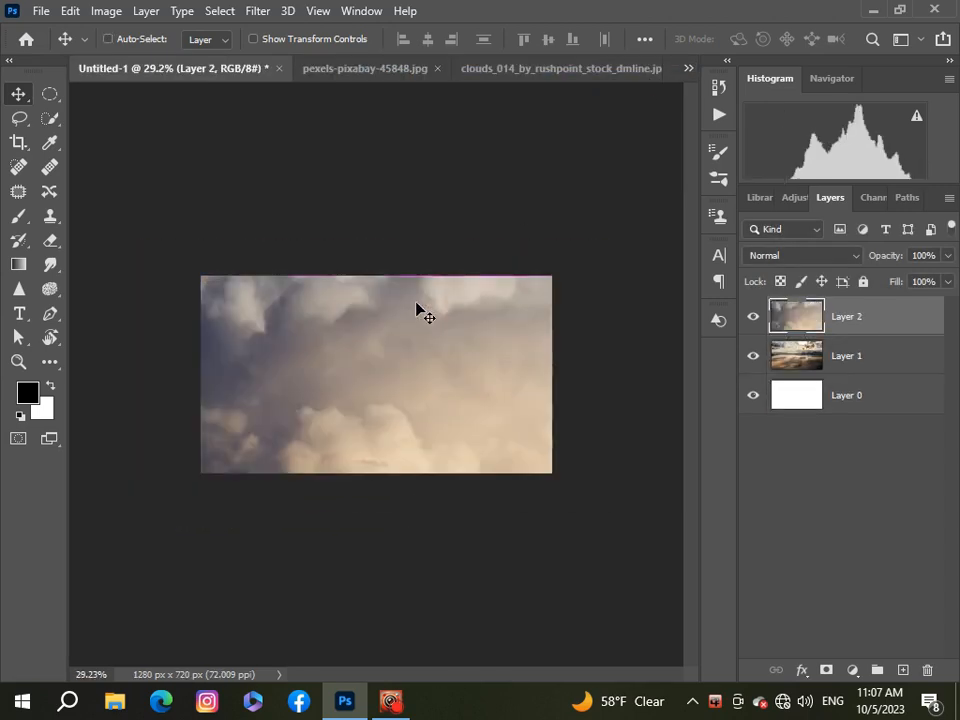
# Scale the pasted clouds layer to 45.47% and move it up so it covers the sky of the canvas.
pyautogui.hotkey('ctrl', 't')
pyautogui.scroll(-4, 417, 309)
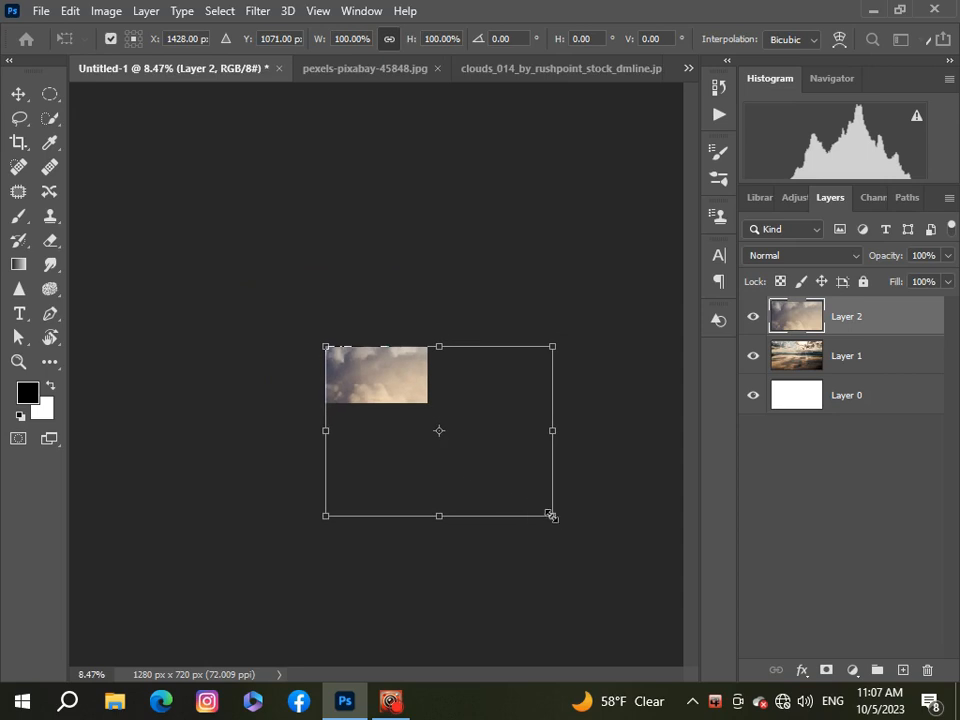
pyautogui.moveTo(555, 518); pyautogui.dragTo(446, 407)
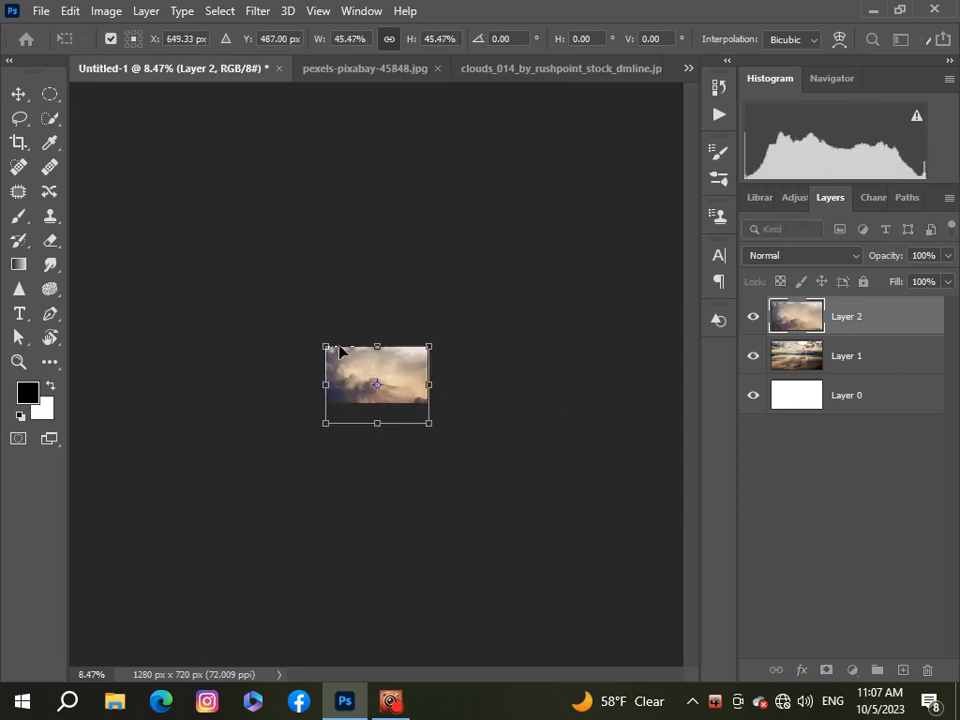
pyautogui.scroll(5, 366, 362)
pyautogui.moveTo(375, 364); pyautogui.dragTo(373, 270)
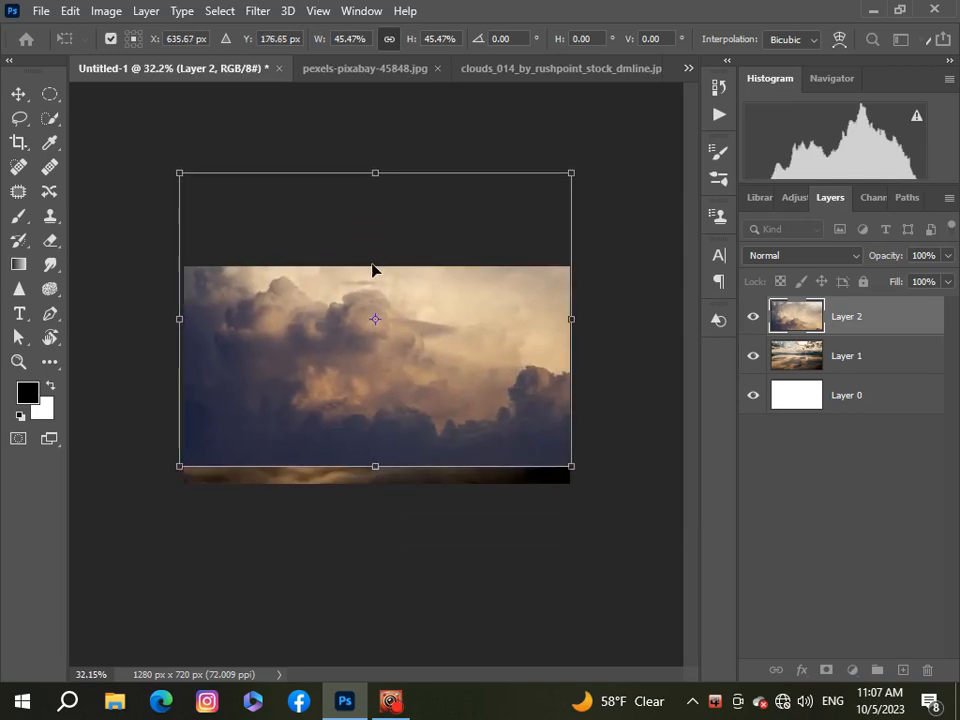
pyautogui.click(864, 527)
pyautogui.scroll(-1, 472, 440)
pyautogui.scroll(1, 472, 440)
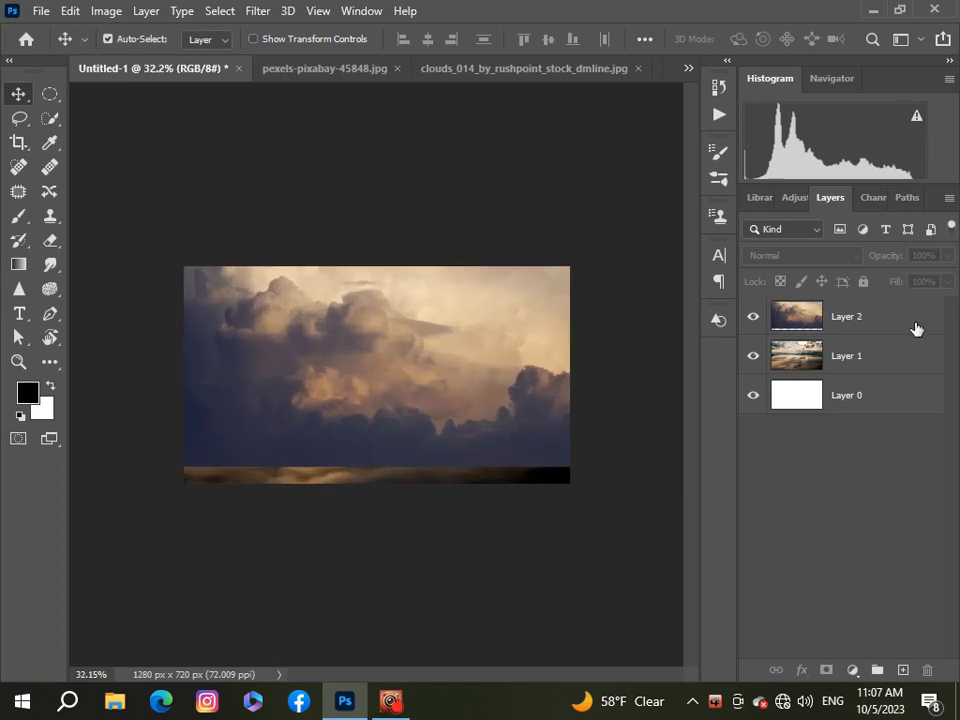
# Add a layer mask to Layer 2 and paint its lower part black with a soft 500 px brush to reveal the foggy landscape.
pyautogui.click(915, 325)
pyautogui.click(825, 670)
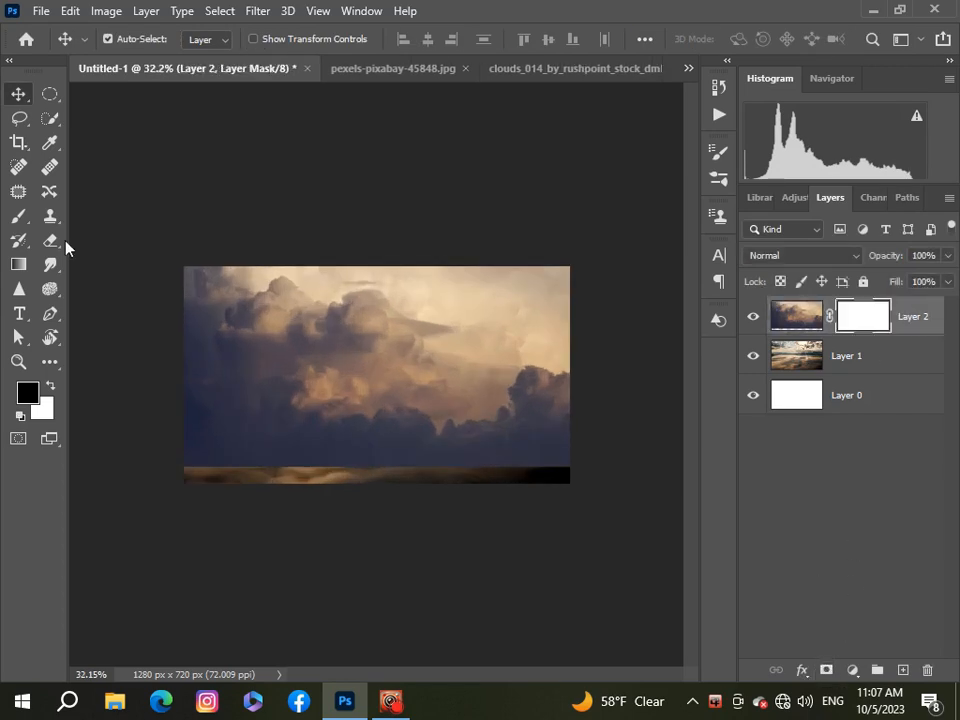
pyautogui.click(18, 216)
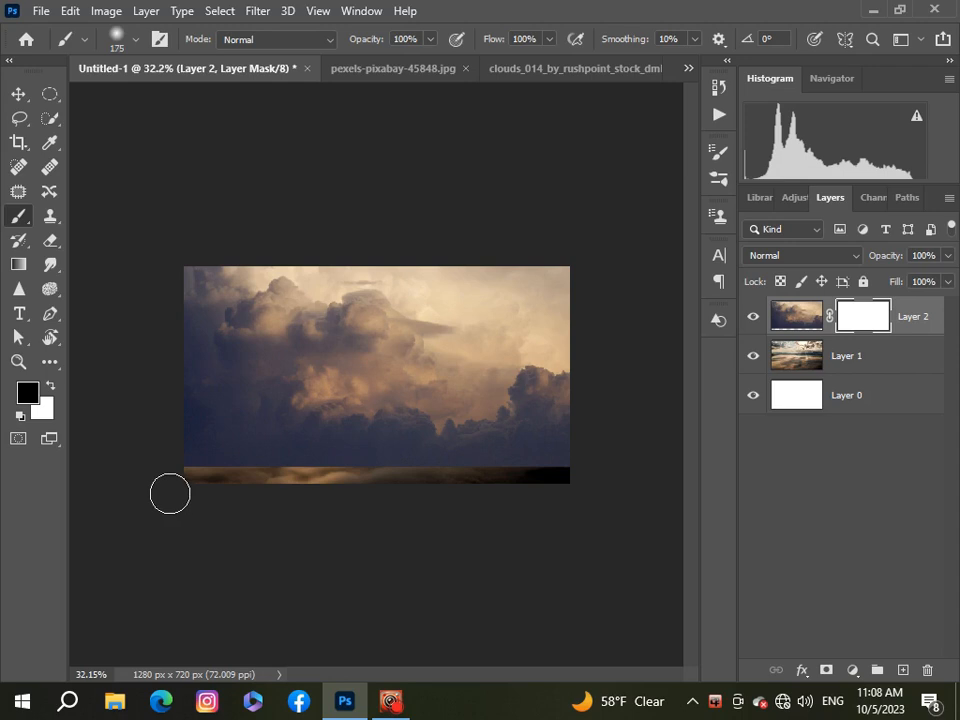
pyautogui.press(']')
pyautogui.press(']')
pyautogui.press(']')
pyautogui.press(']')
pyautogui.press(']')
pyautogui.press(']')
pyautogui.press(']')
pyautogui.press(']')
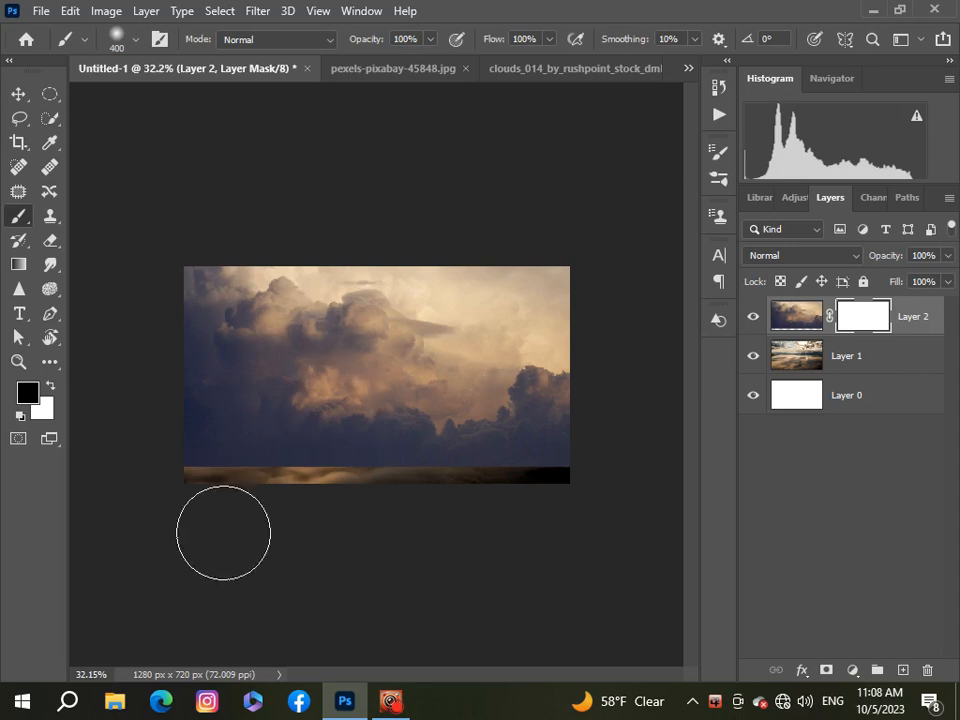
pyautogui.press(']')
pyautogui.moveTo(223, 531)
pyautogui.mouseDown()
pyautogui.moveTo(312, 553)
pyautogui.moveTo(151, 528)
pyautogui.moveTo(482, 524)
pyautogui.moveTo(100, 522)
pyautogui.moveTo(577, 522)
pyautogui.moveTo(511, 510)
pyautogui.moveTo(313, 511)
pyautogui.moveTo(603, 500)
pyautogui.moveTo(293, 499)
pyautogui.moveTo(406, 498)
pyautogui.moveTo(411, 483)
pyautogui.moveTo(179, 475)
pyautogui.moveTo(593, 479)
pyautogui.moveTo(568, 465)
pyautogui.moveTo(581, 458)
pyautogui.moveTo(316, 477)
pyautogui.moveTo(188, 474)
pyautogui.moveTo(283, 472)
pyautogui.moveTo(246, 467)
pyautogui.moveTo(205, 479)
pyautogui.moveTo(278, 493)
pyautogui.moveTo(481, 491)
pyautogui.moveTo(411, 493)
pyautogui.mouseUp()
# Examine the blend between the masked cloud sky and the foggy landscape at several magnifications.
pyautogui.scroll(3, 411, 493)
pyautogui.scroll(-3, 411, 493)
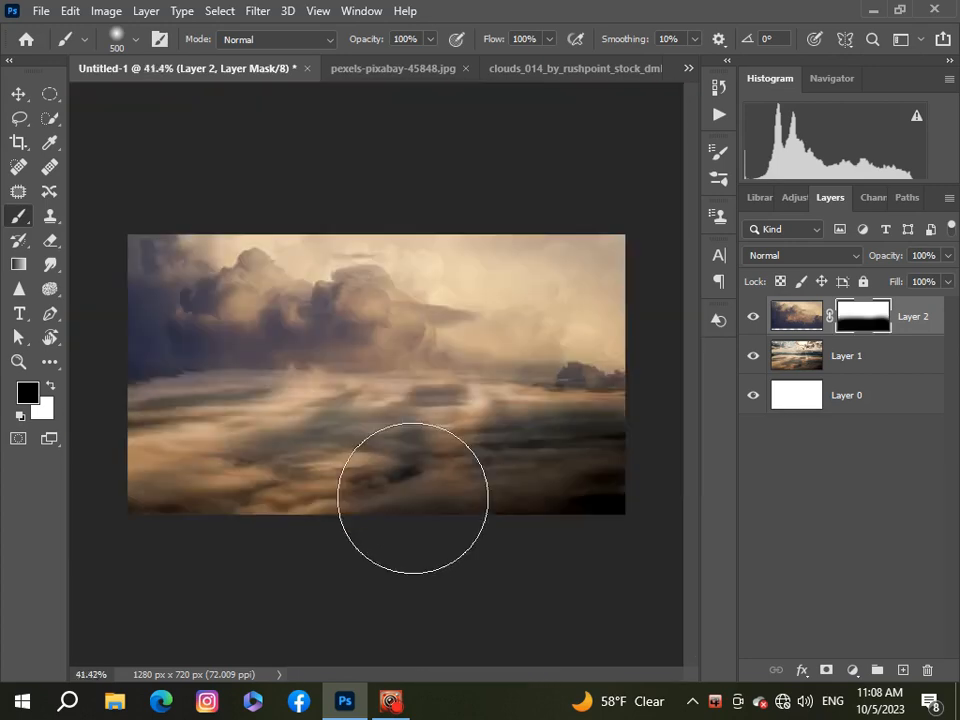
pyautogui.scroll(1, 413, 495)
pyautogui.scroll(-3, 410, 497)
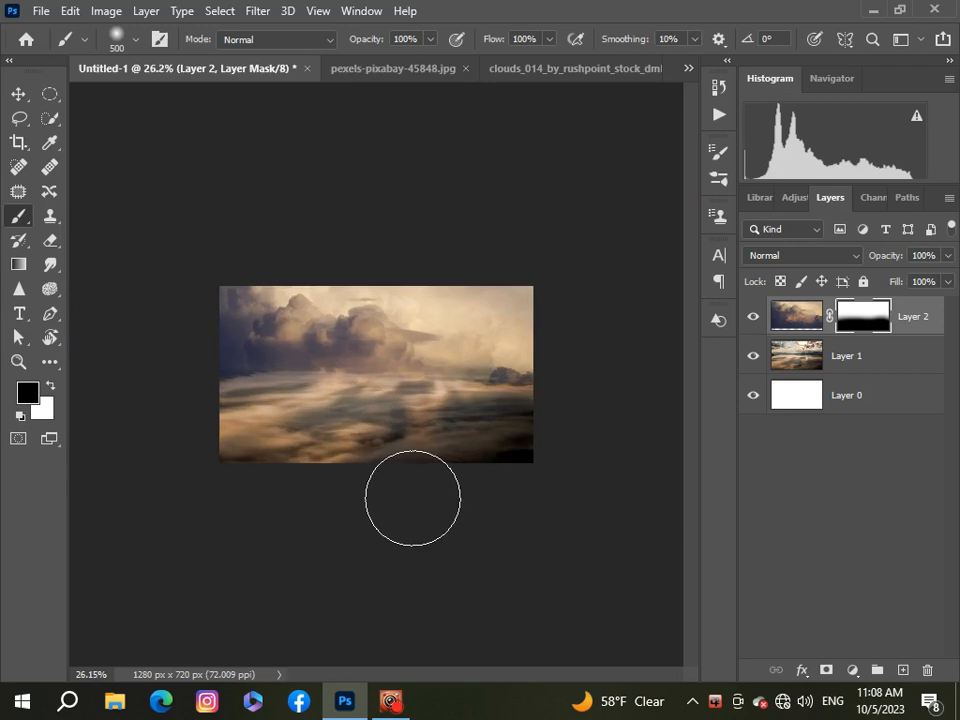
pyautogui.click(50, 385)
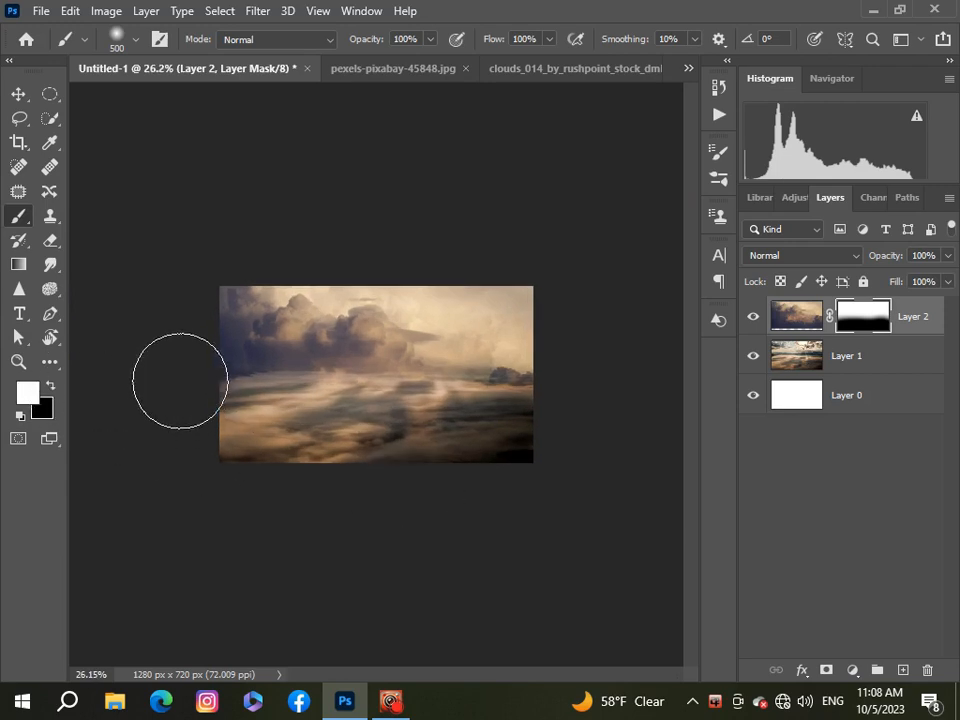
pyautogui.scroll(-5, 180, 409)
pyautogui.scroll(10, 180, 412)
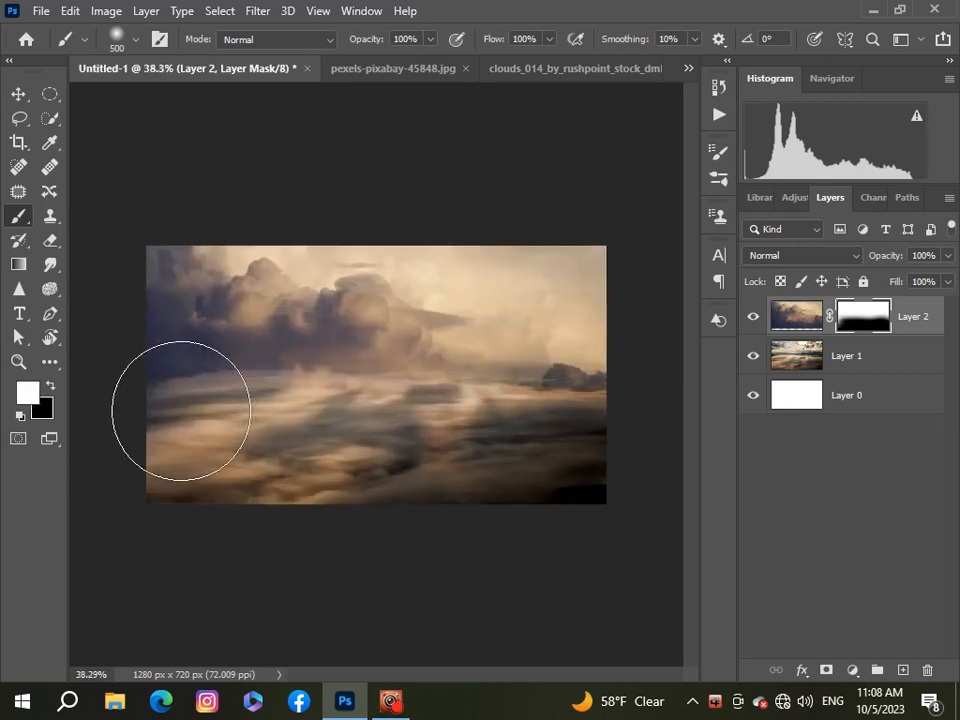
pyautogui.scroll(-4, 182, 410)
pyautogui.scroll(3, 180, 409)
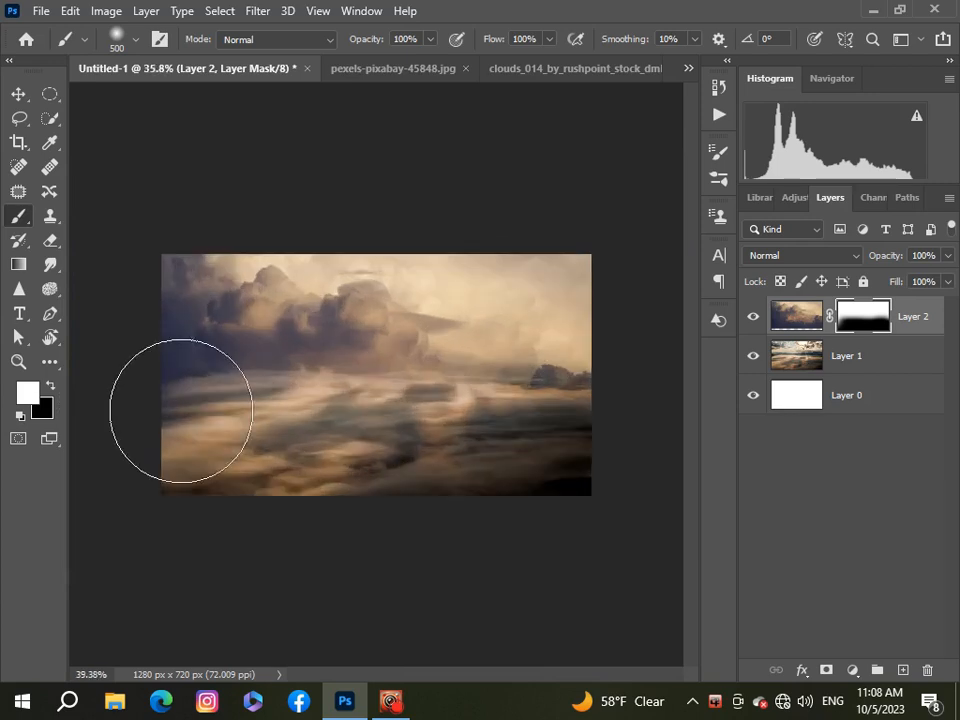
pyautogui.scroll(-2, 181, 410)
pyautogui.scroll(1, 180, 411)
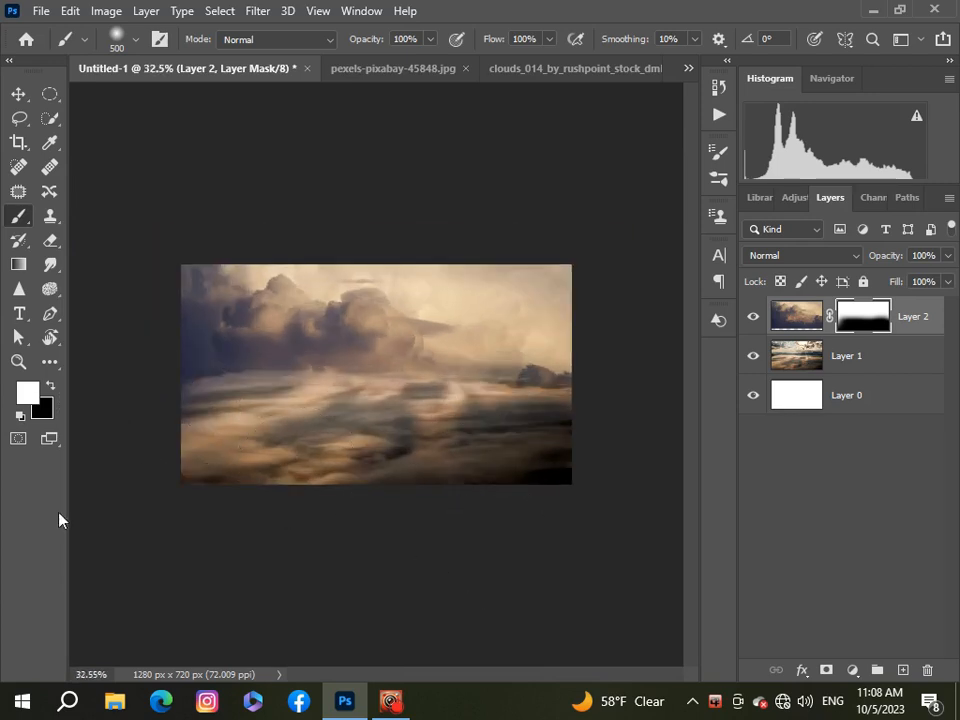
pyautogui.click(18, 93)
pyautogui.scroll(-2, 375, 424)
pyautogui.scroll(4, 375, 424)
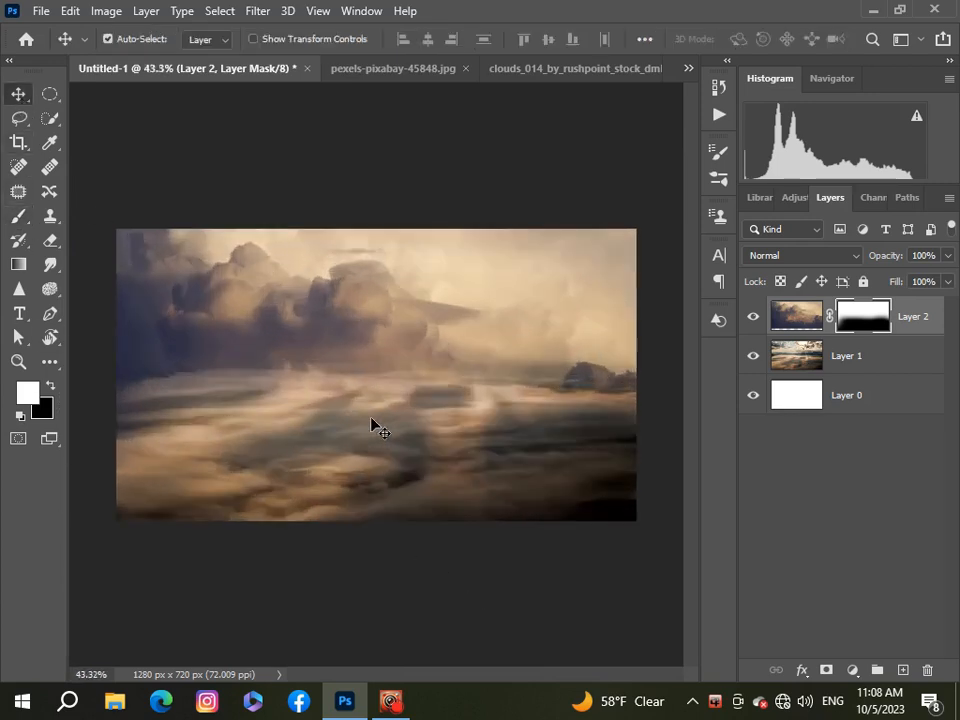
pyautogui.scroll(-2, 375, 424)
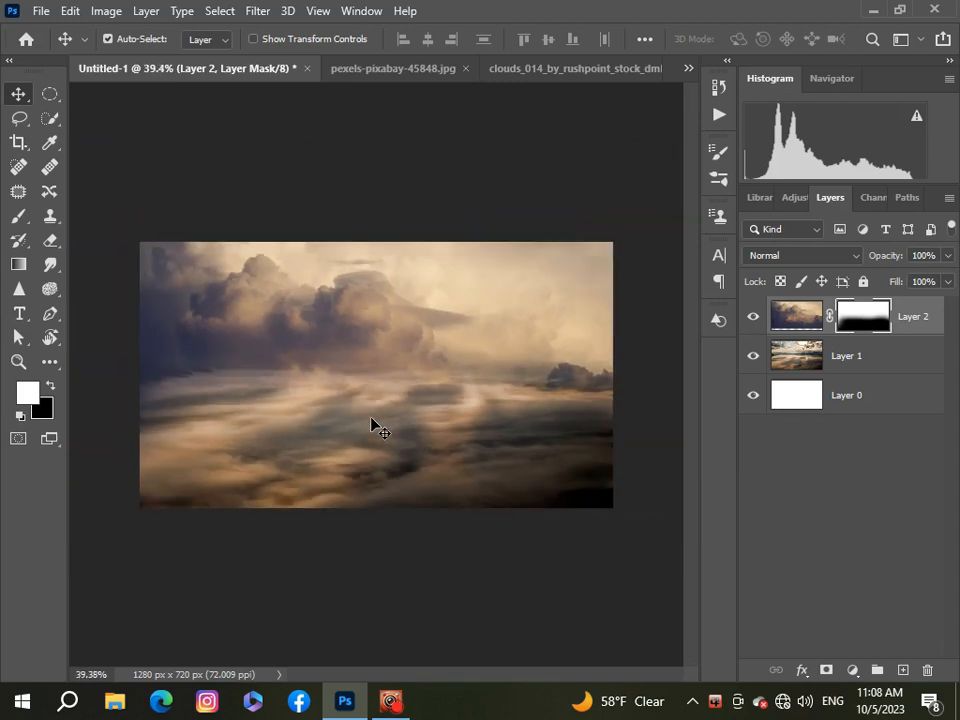
pyautogui.scroll(-1, 375, 426)
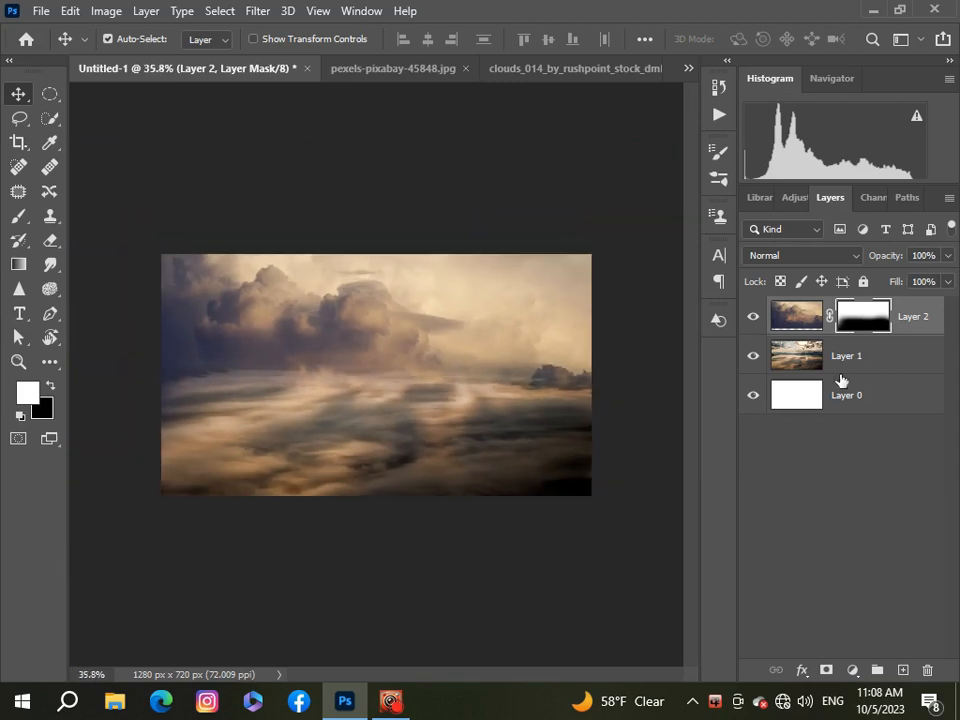
# Add a Levels adjustment clipped to Layer 1, with the white output level at 223 and midtones at 0.82.
pyautogui.click(876, 362)
pyautogui.click(852, 670)
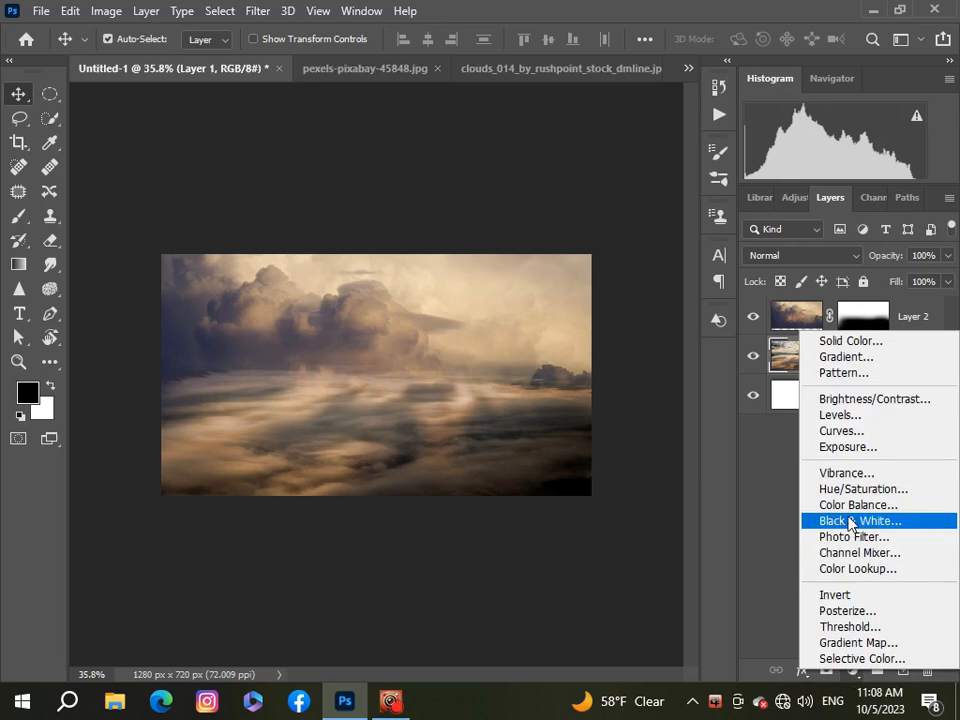
pyautogui.click(840, 415)
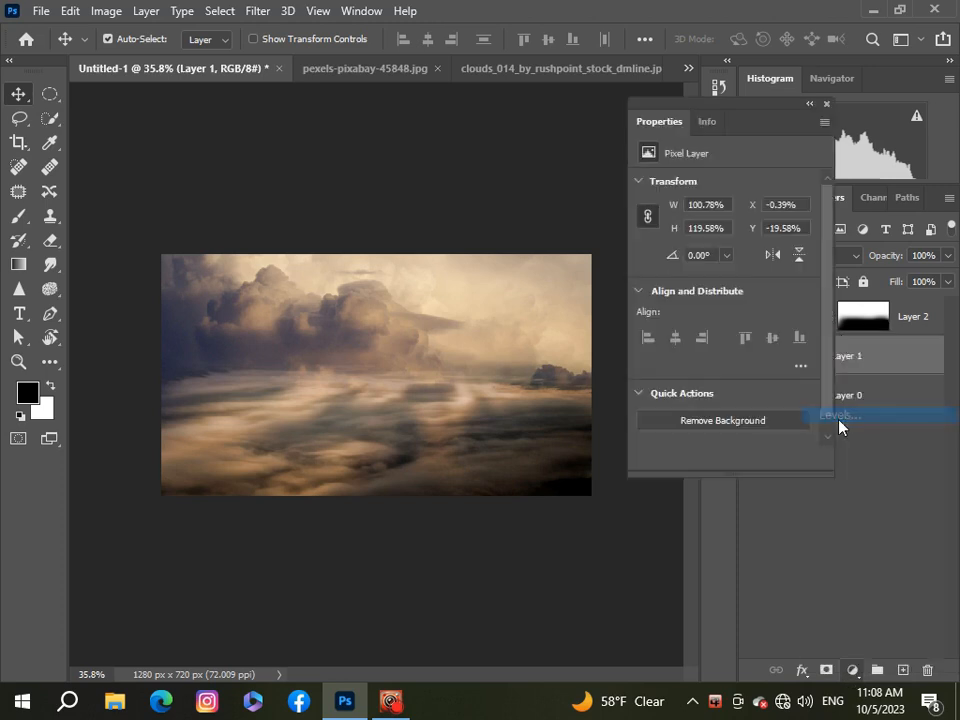
pyautogui.click(692, 459)
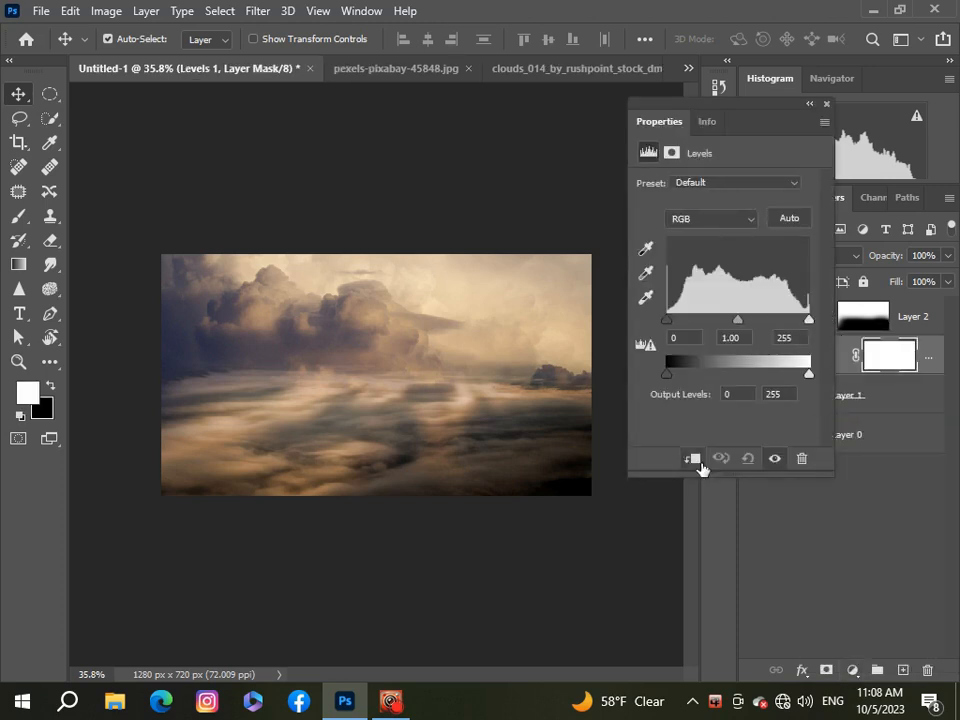
pyautogui.moveTo(810, 376); pyautogui.dragTo(792, 378)
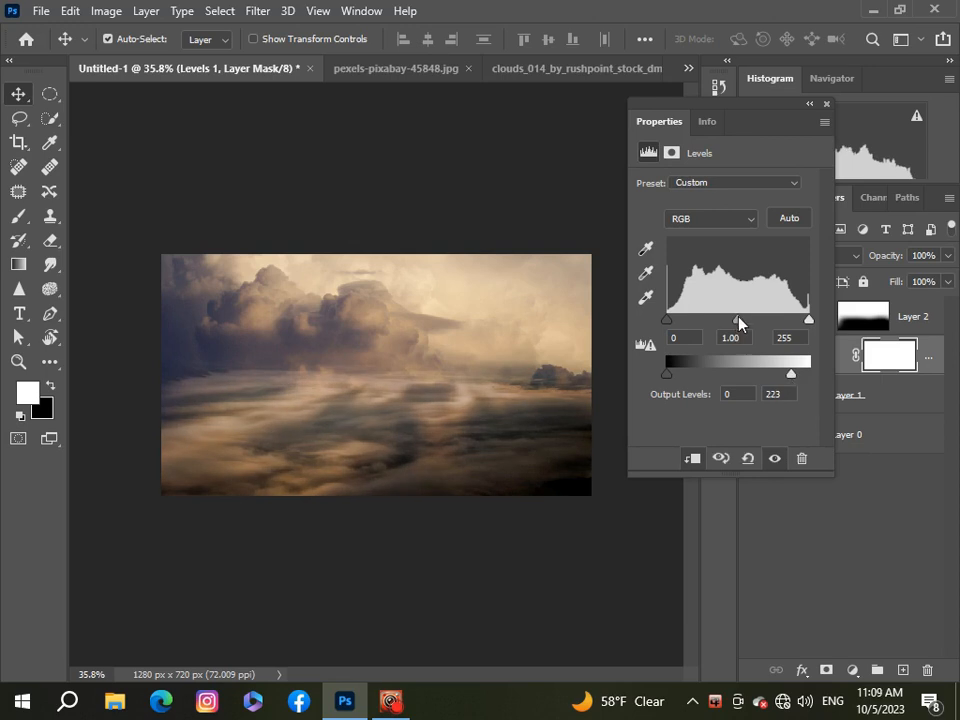
pyautogui.moveTo(741, 328); pyautogui.dragTo(750, 330)
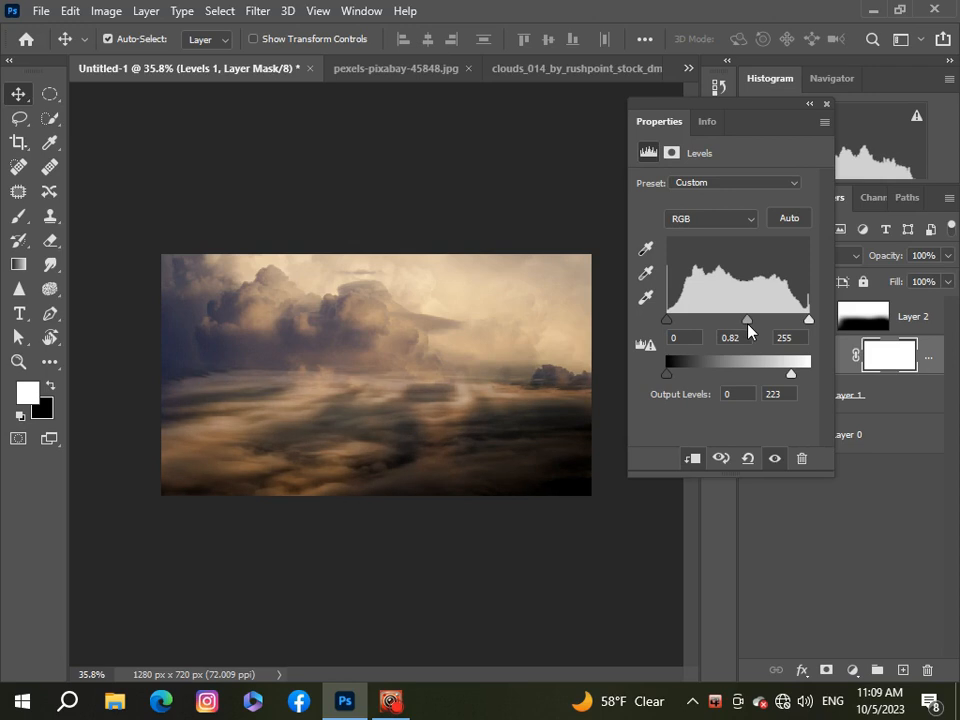
pyautogui.click(827, 104)
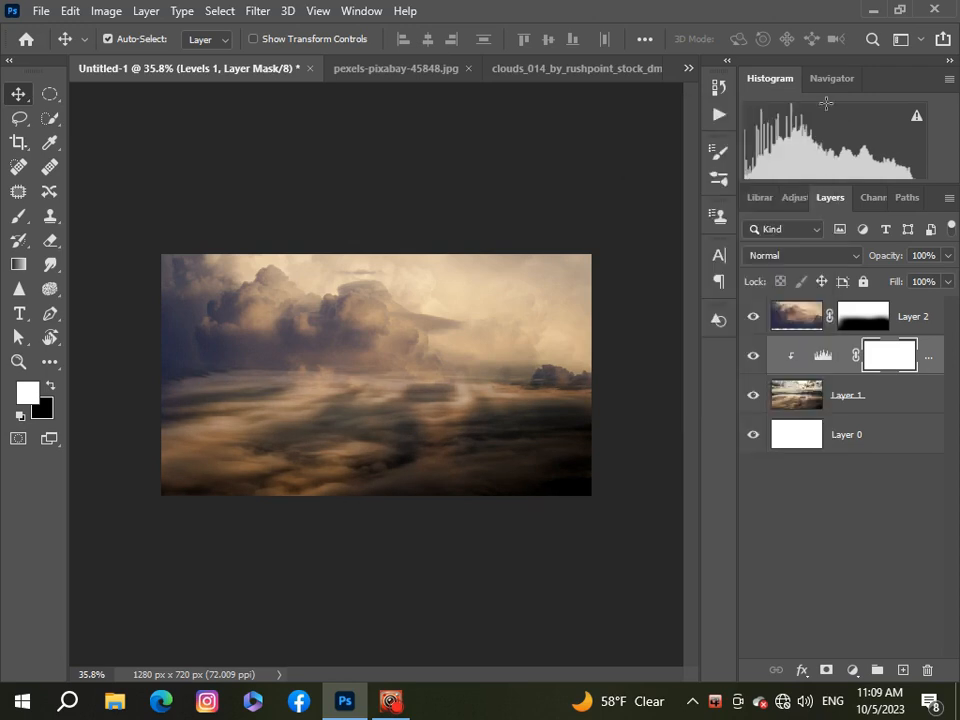
# Add a Levels adjustment clipped to Layer 2, with the white output level at 238 and midtones at 0.91.
pyautogui.click(877, 318)
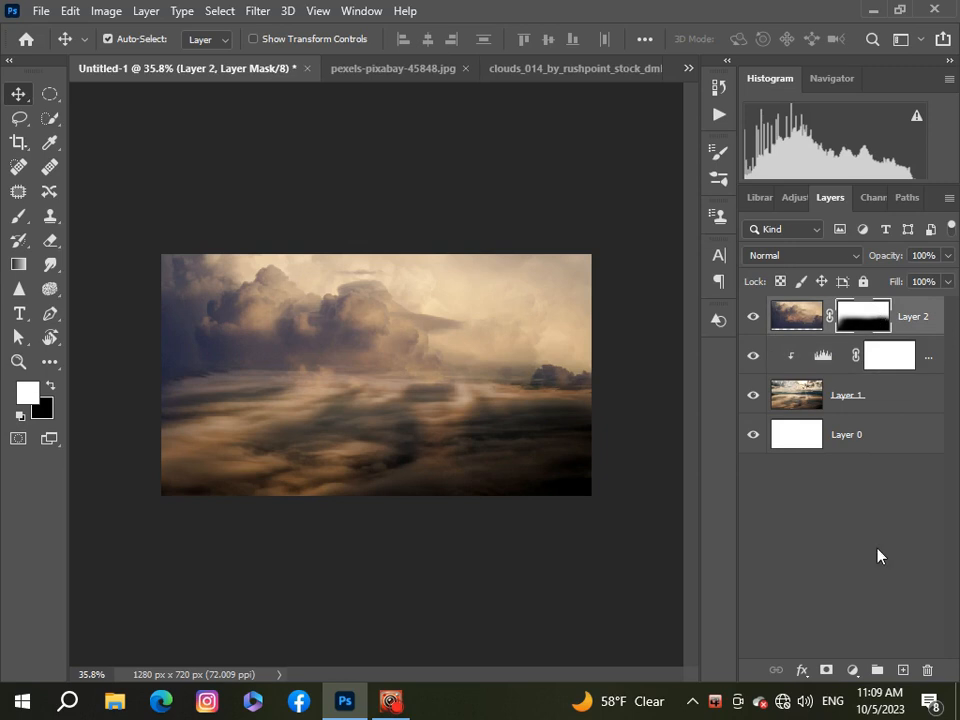
pyautogui.click(852, 671)
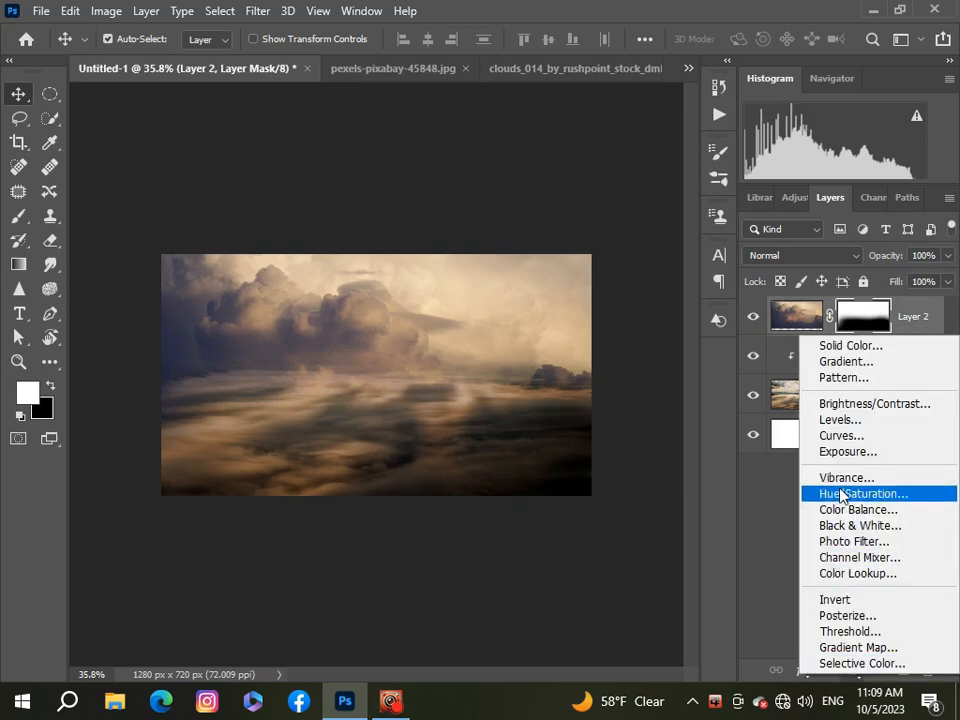
pyautogui.click(840, 420)
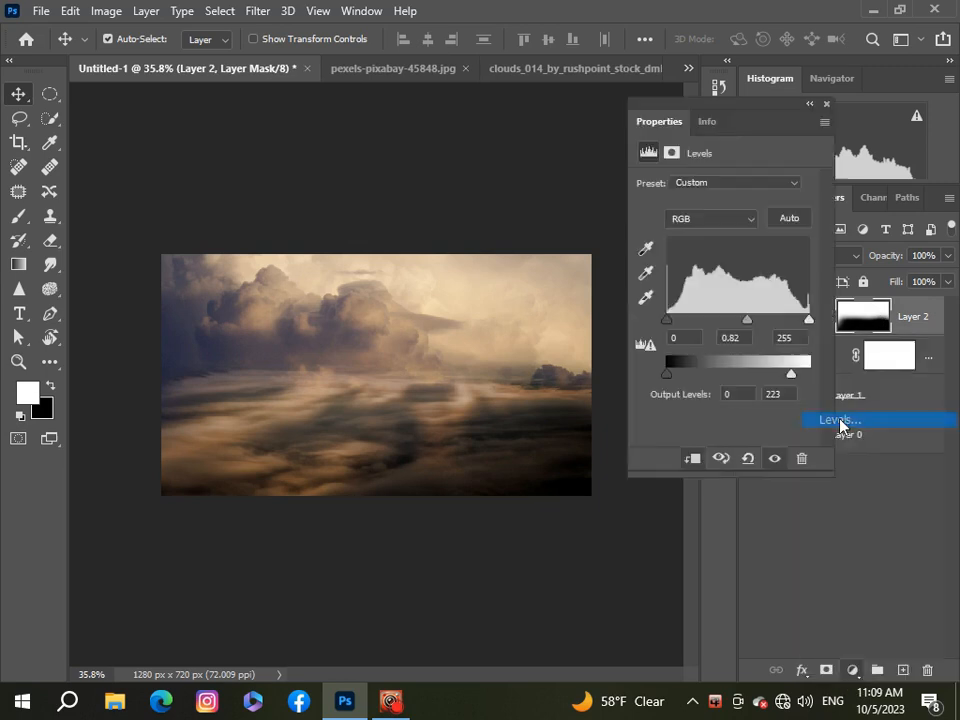
pyautogui.click(693, 459)
pyautogui.moveTo(808, 374); pyautogui.dragTo(799, 379)
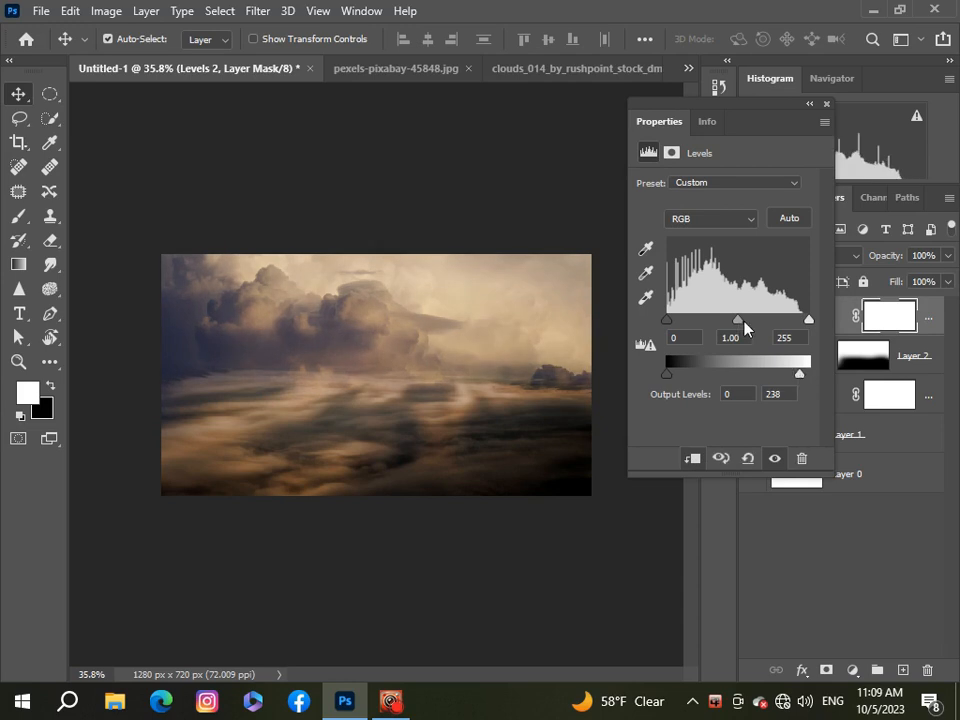
pyautogui.moveTo(739, 321); pyautogui.dragTo(743, 327)
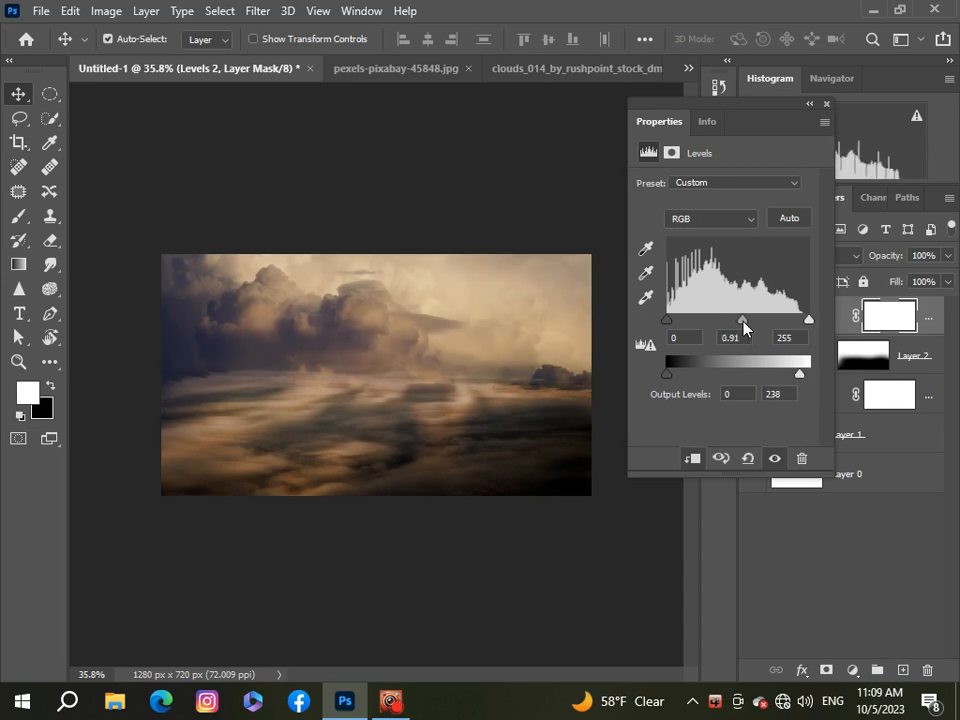
pyautogui.click(826, 104)
# Add a Hue/Saturation adjustment clipped to Layer 1, with hue -9, saturation +7 and lightness +5.
pyautogui.scroll(-1, 525, 393)
pyautogui.scroll(2, 525, 393)
pyautogui.scroll(-1, 527, 396)
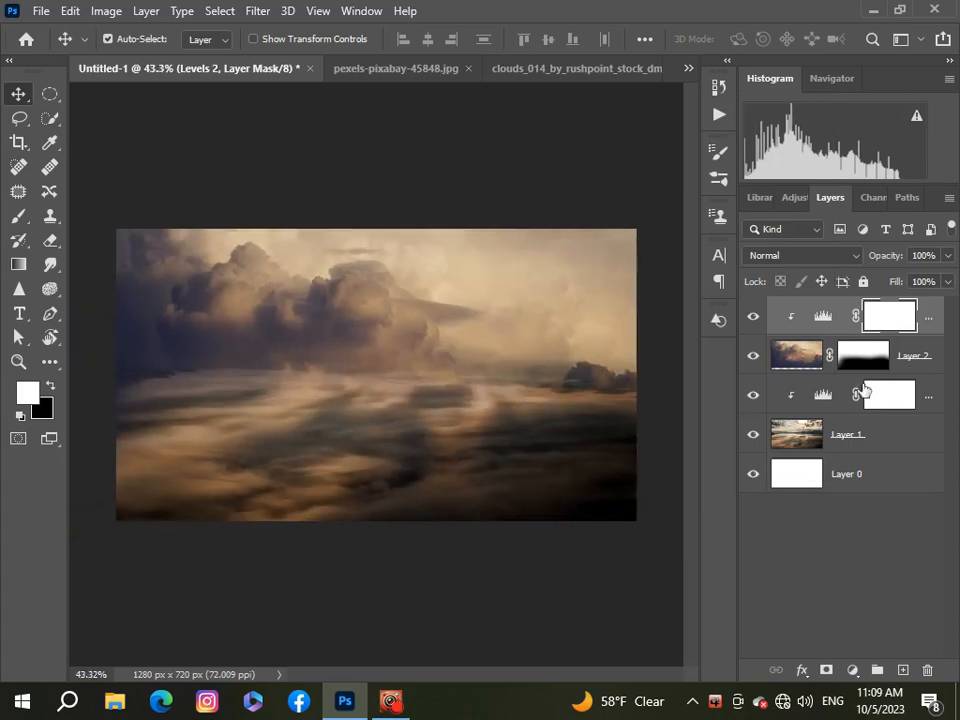
pyautogui.click(914, 364)
pyautogui.click(910, 440)
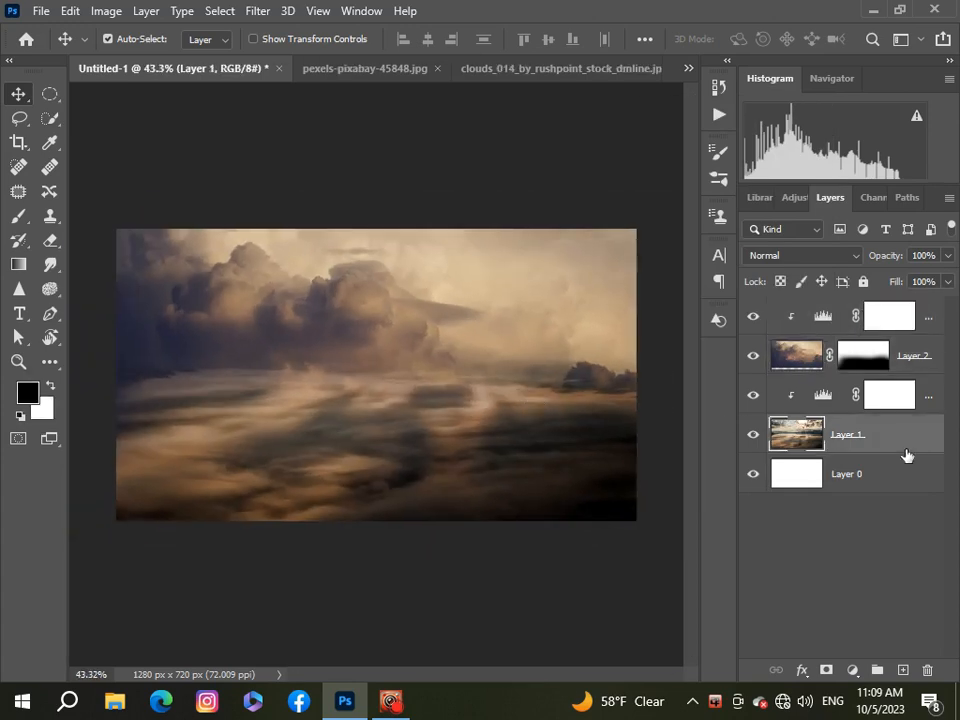
pyautogui.click(852, 670)
pyautogui.click(853, 484)
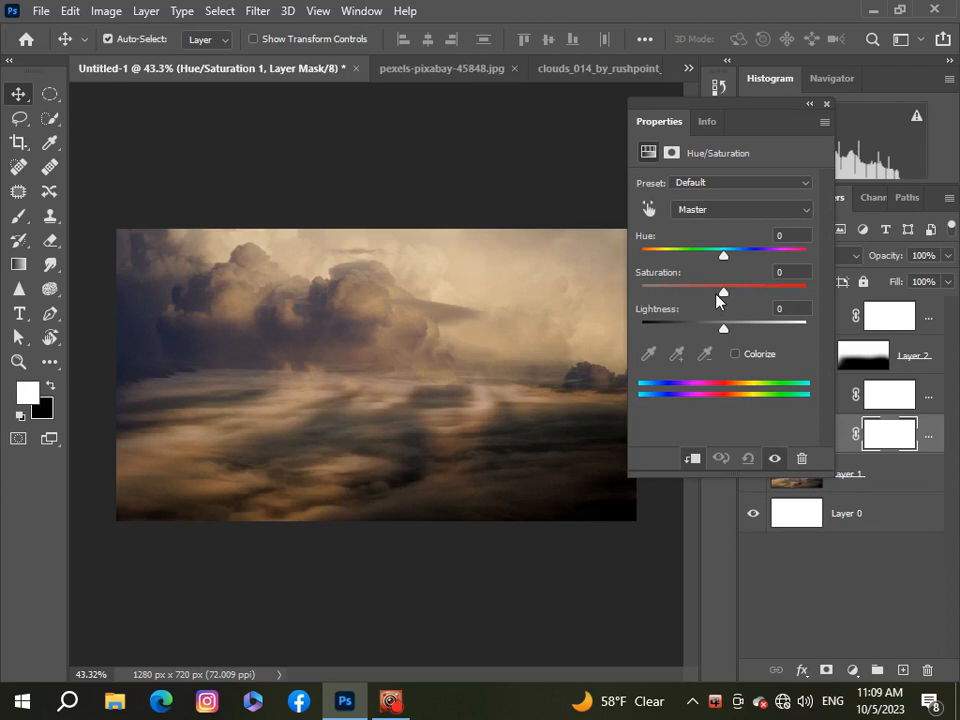
pyautogui.moveTo(725, 262); pyautogui.dragTo(731, 336)
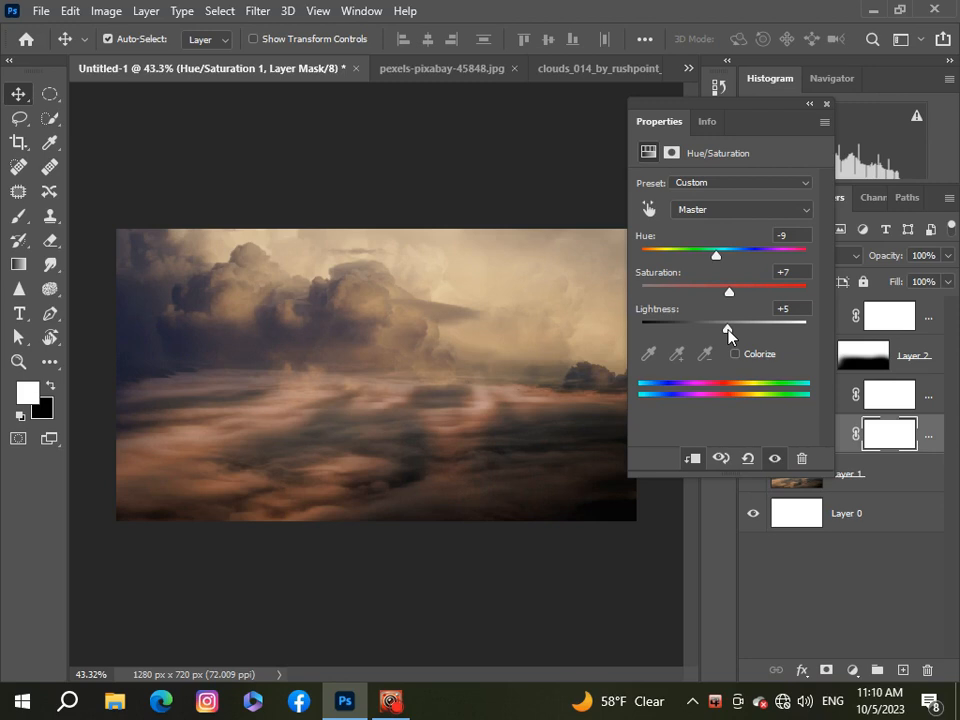
pyautogui.click(826, 108)
# Add a Hue/Saturation adjustment clipped to Layer 2 and shift the cloudy sky to a warmer pink tone matching the landscape.
pyautogui.scroll(-3, 167, 435)
pyautogui.scroll(3, 396, 283)
pyautogui.click(392, 280)
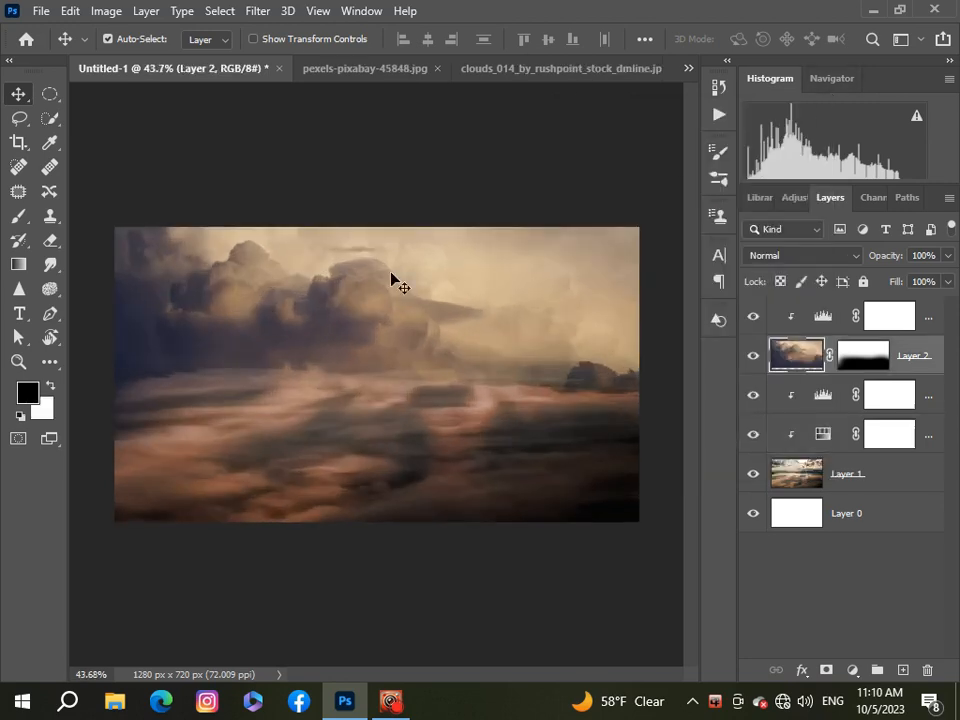
pyautogui.click(853, 670)
pyautogui.click(840, 484)
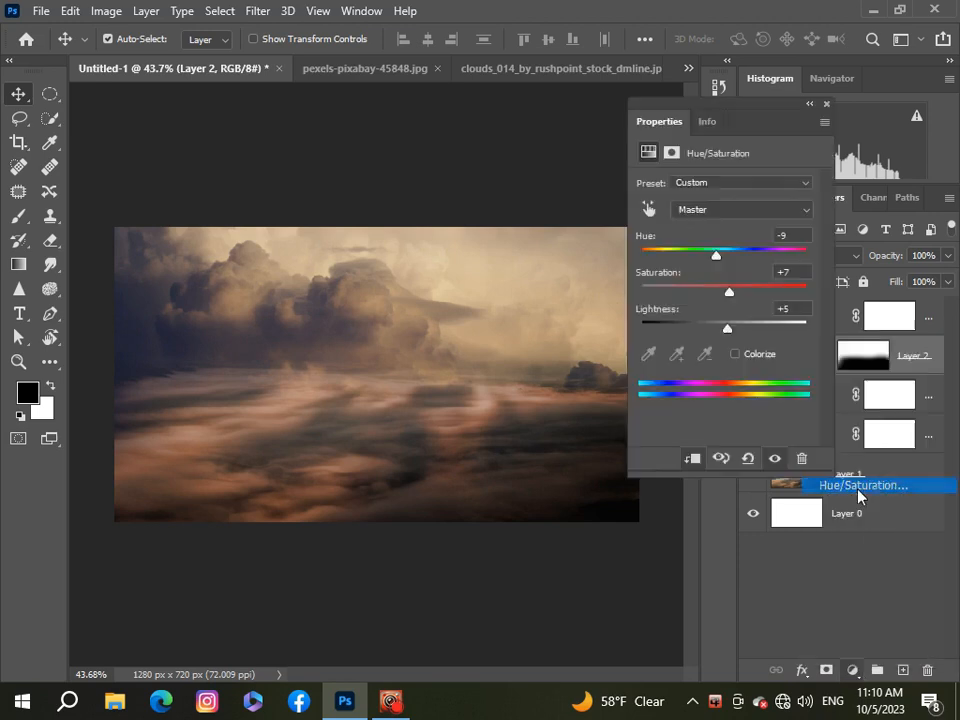
pyautogui.moveTo(719, 259); pyautogui.dragTo(721, 329)
pyautogui.click(826, 104)
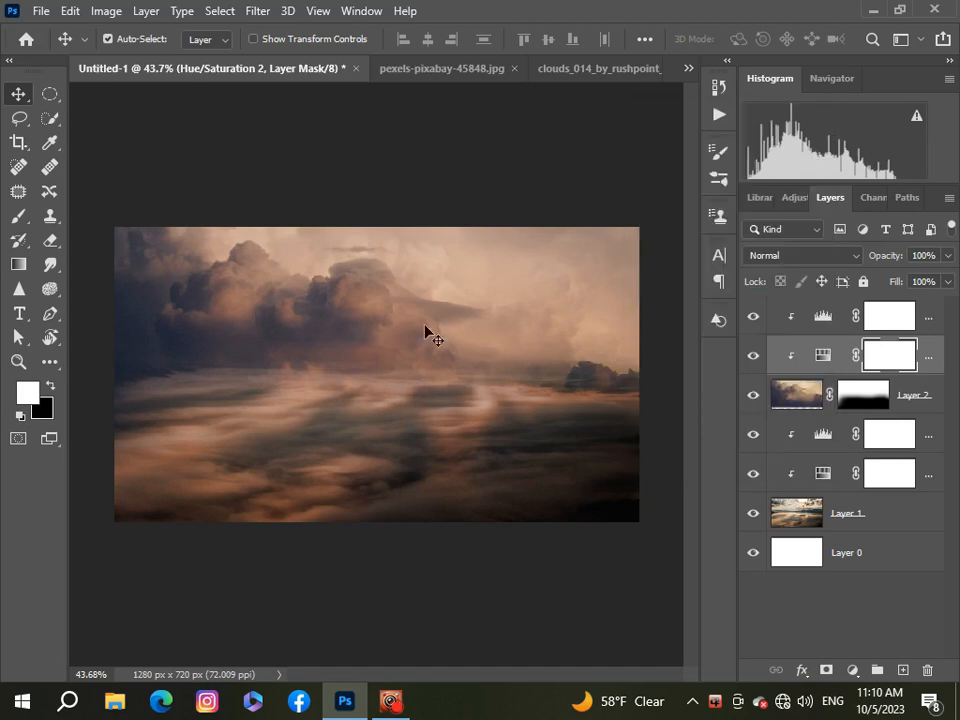
# Examine the color match between the cloudy sky and the foggy landscape at several magnifications.
pyautogui.scroll(-2, 403, 441)
pyautogui.scroll(3, 405, 440)
pyautogui.scroll(3, 403, 441)
pyautogui.scroll(-3, 403, 441)
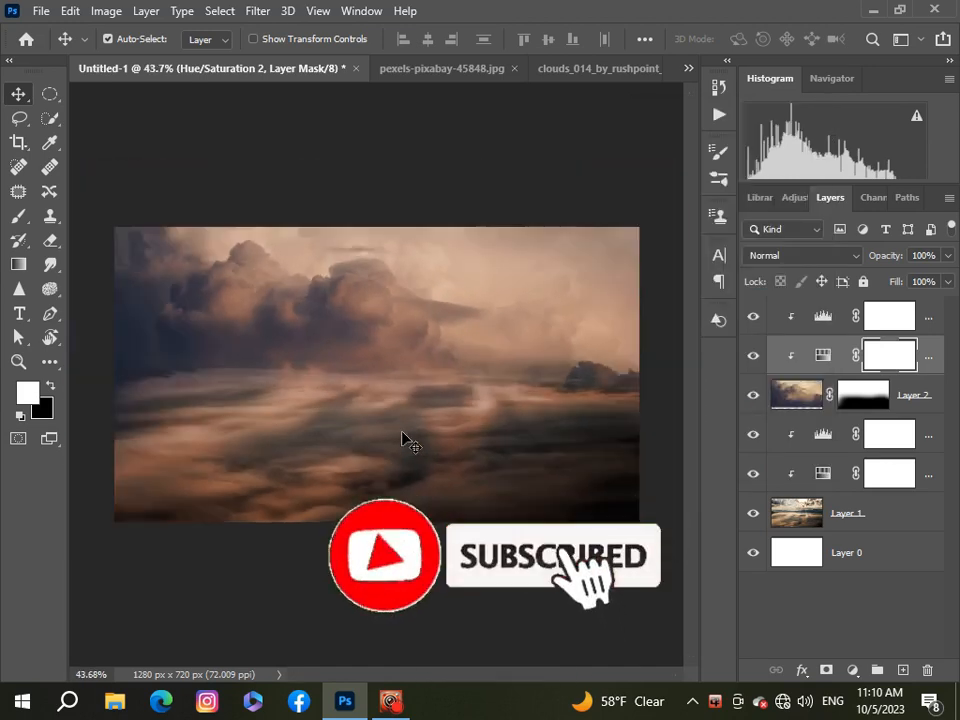
pyautogui.scroll(2, 403, 441)
pyautogui.scroll(-1, 403, 441)
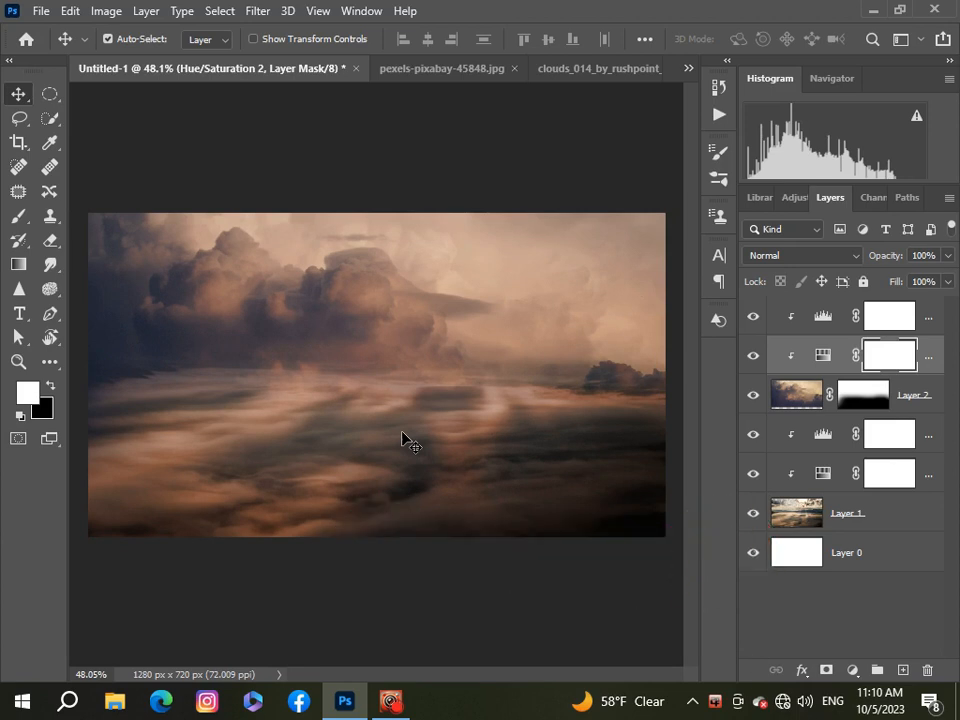
pyautogui.scroll(-1, 410, 440)
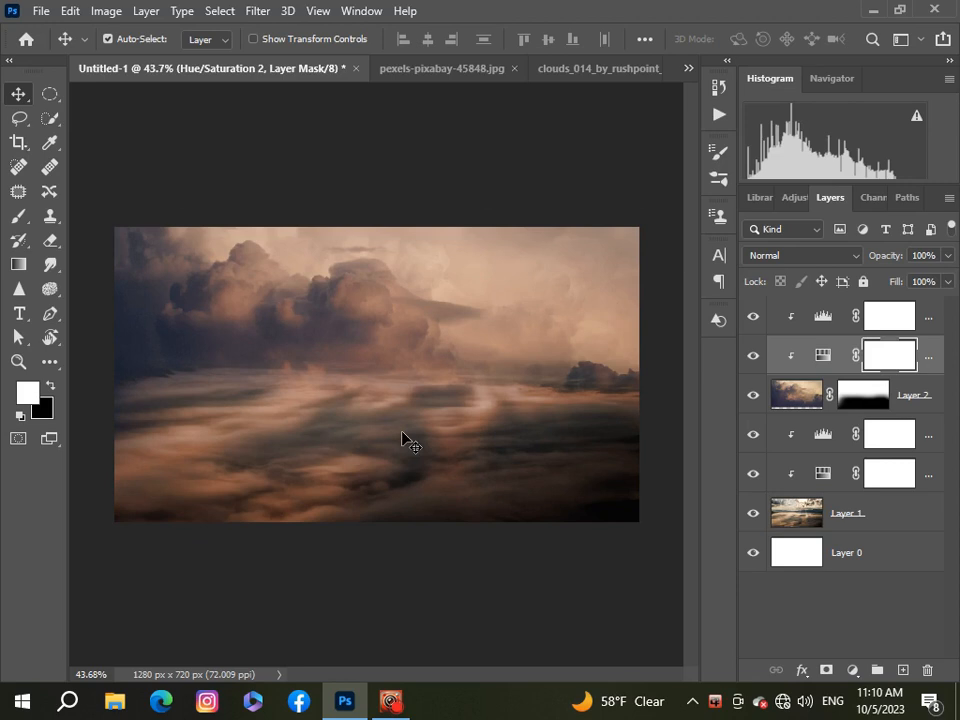
# Copy the masked tortoise from tortoise3_stock_by_silkenwebs_d1yszbx.jpg into Untitled-1 above the topmost Levels adjustment layer.
pyautogui.click(930, 326)
pyautogui.scroll(-2, 392, 403)
pyautogui.scroll(1, 208, 407)
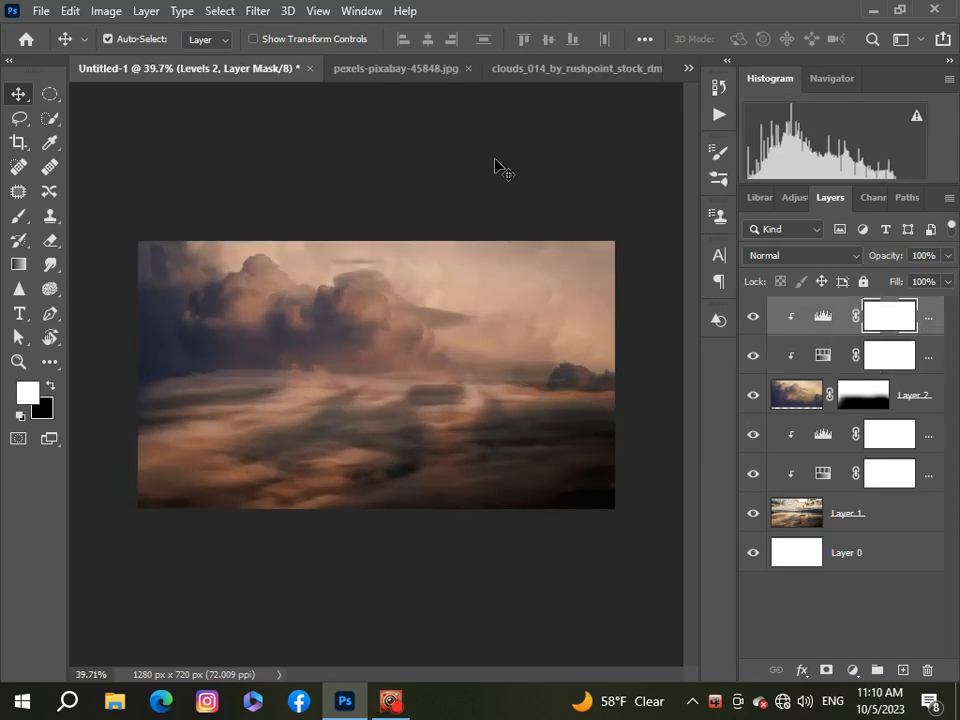
pyautogui.click(688, 68)
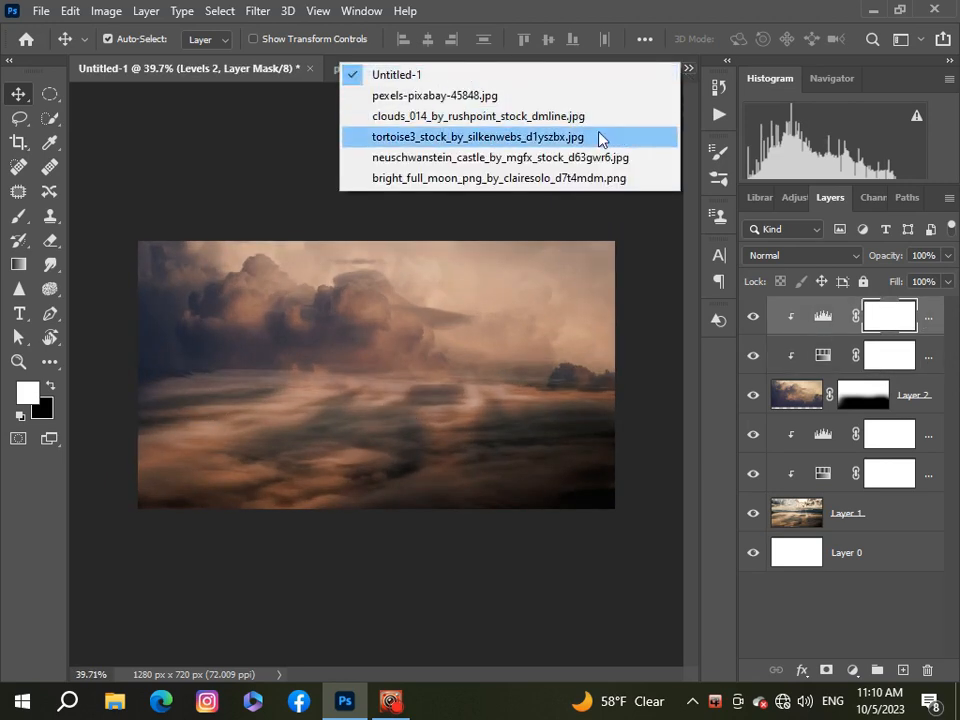
pyautogui.click(602, 139)
pyautogui.scroll(2, 317, 407)
pyautogui.scroll(-2, 360, 362)
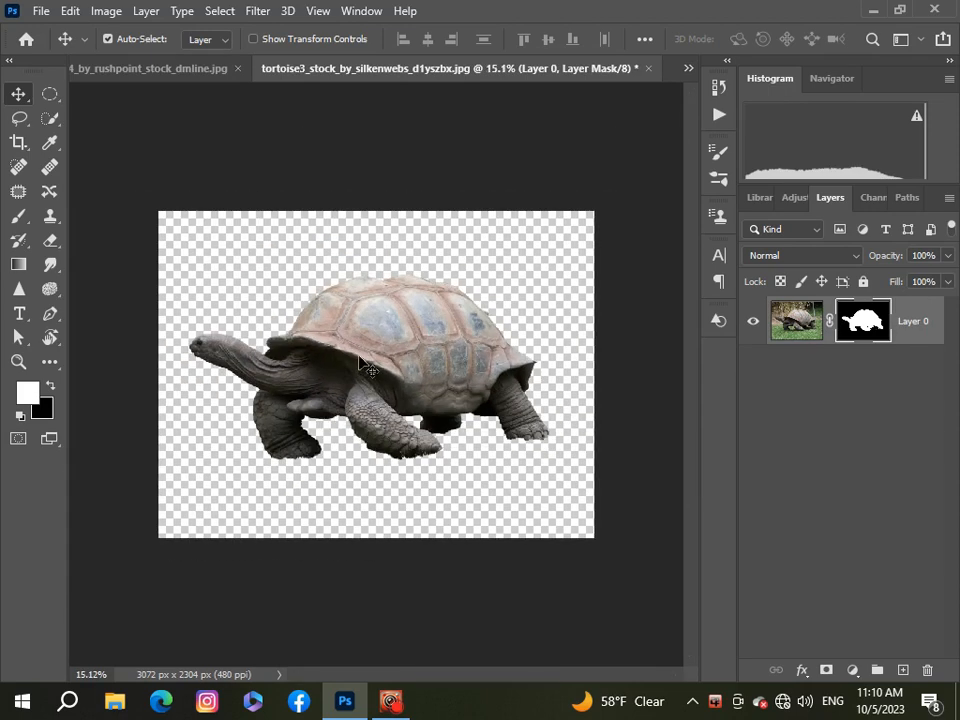
pyautogui.moveTo(359, 356)
pyautogui.mouseDown()
pyautogui.moveTo(346, 362)
pyautogui.moveTo(367, 363)
pyautogui.mouseUp()
pyautogui.press('ctrl')
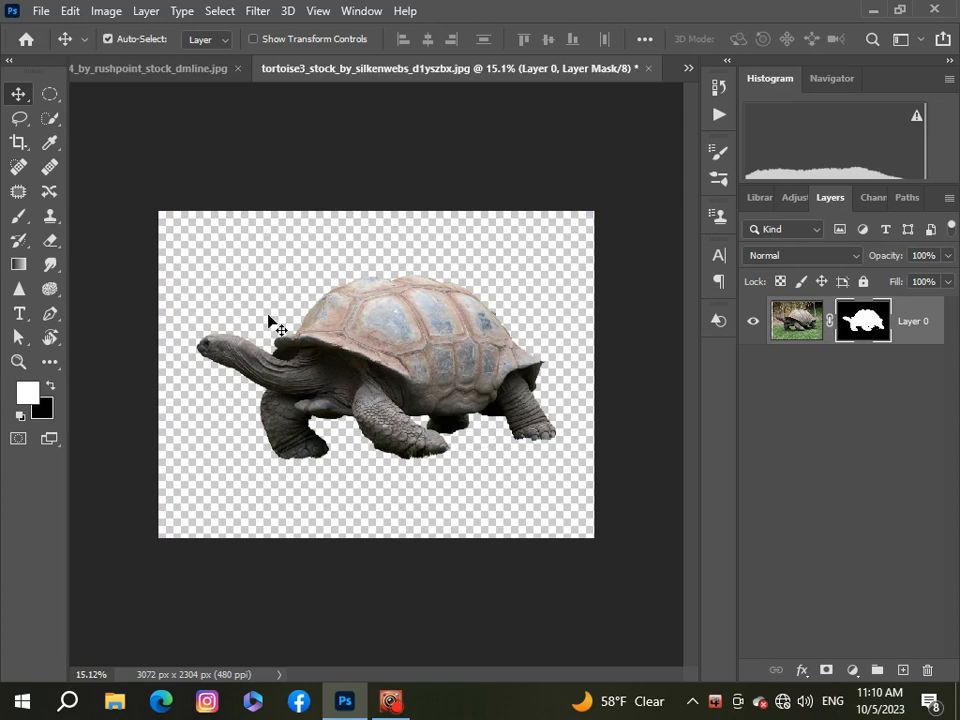
pyautogui.click(688, 70)
pyautogui.click(647, 75)
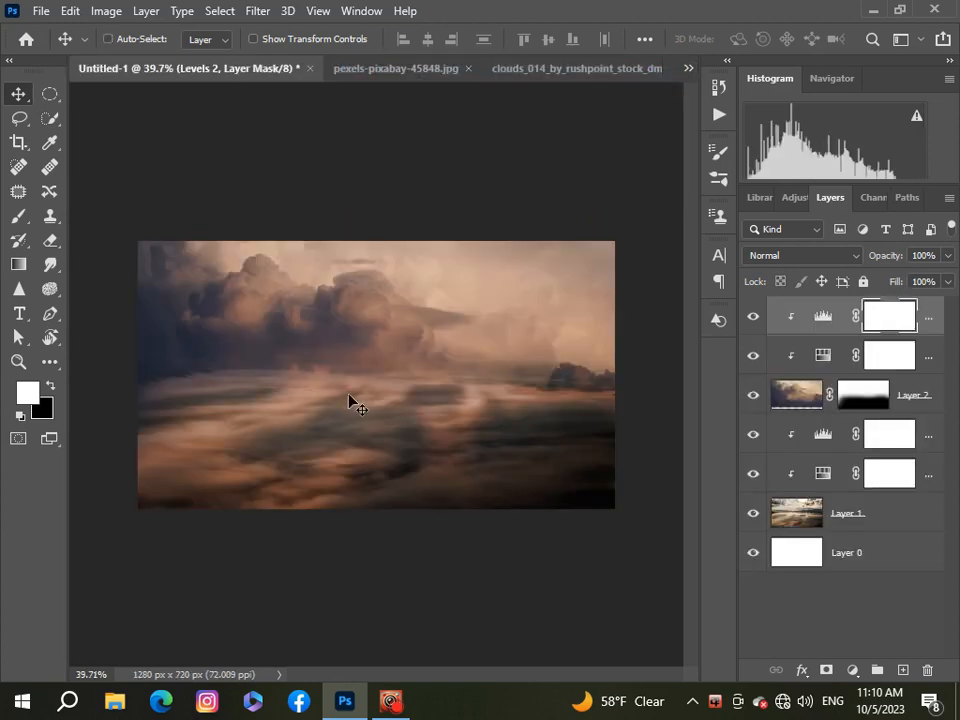
pyautogui.hotkey('ctrl', 'v')
# Scale the tortoise layer to 35.45% and place it mid-canvas at X 668.54 px, Y 408.34 px.
pyautogui.hotkey('ctrl', 't')
pyautogui.hotkey('ctrl', '0')
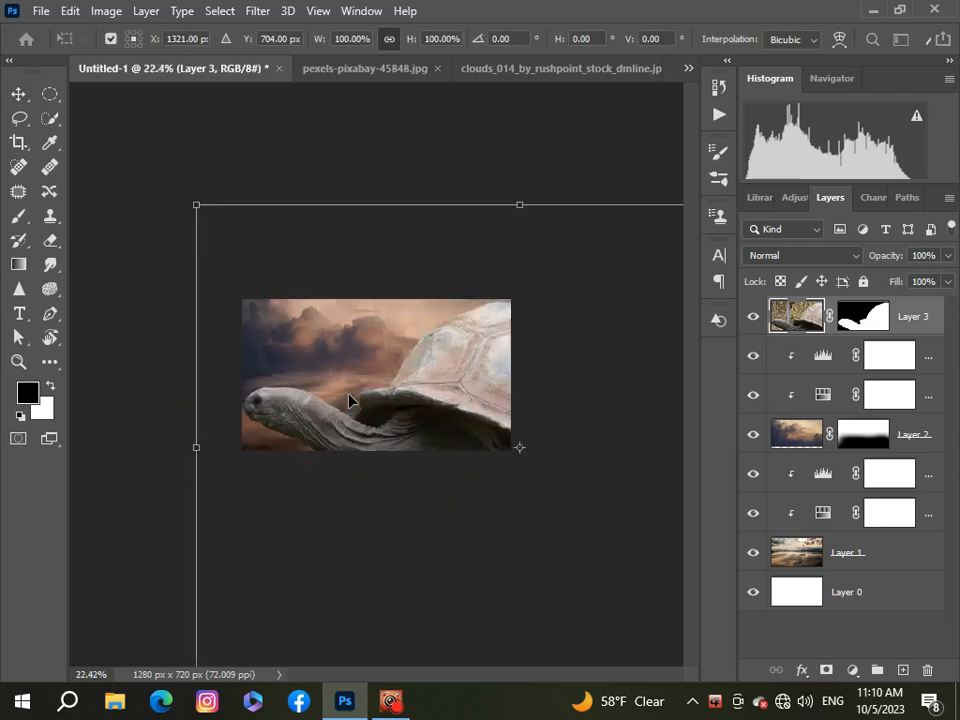
pyautogui.hotkey('ctrl', '-')
pyautogui.moveTo(563, 499); pyautogui.dragTo(420, 417)
pyautogui.hotkey('ctrl', '0')
pyautogui.hotkey('ctrl', '-')
pyautogui.hotkey('ctrl', '0')
pyautogui.moveTo(367, 277); pyautogui.dragTo(408, 361)
pyautogui.scroll(4, 377, 339)
pyautogui.scroll(-2, 408, 361)
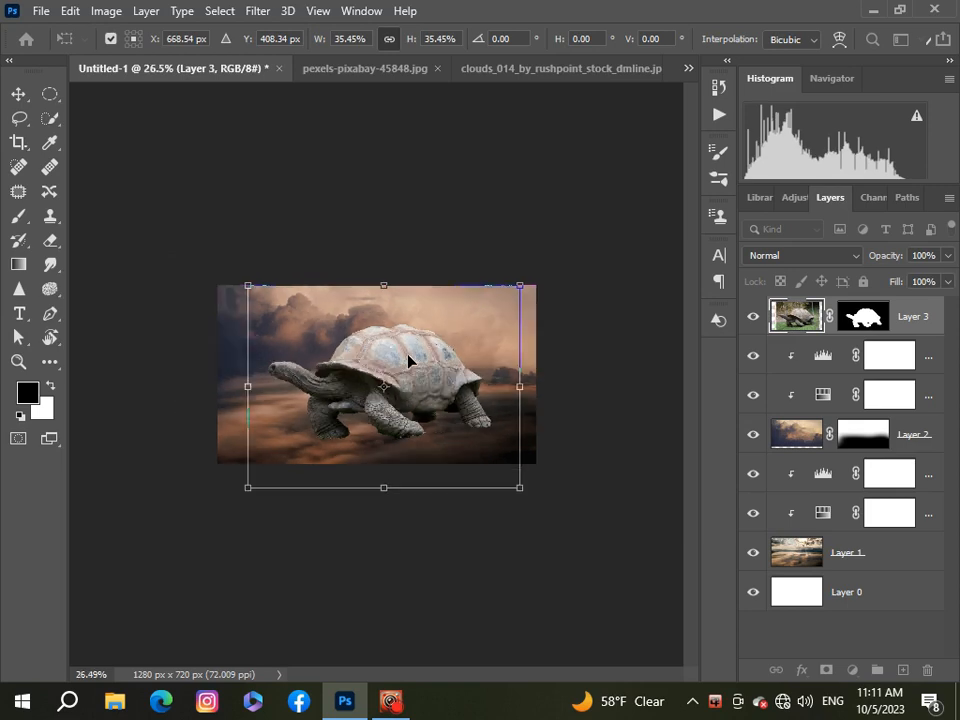
pyautogui.scroll(3, 408, 358)
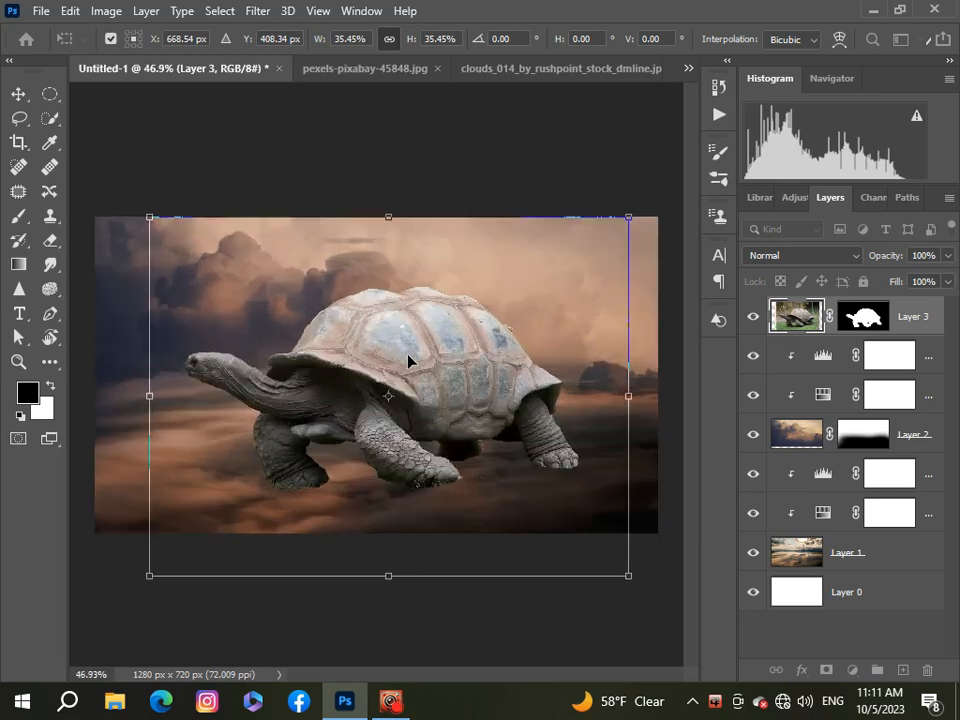
pyautogui.scroll(-1, 408, 358)
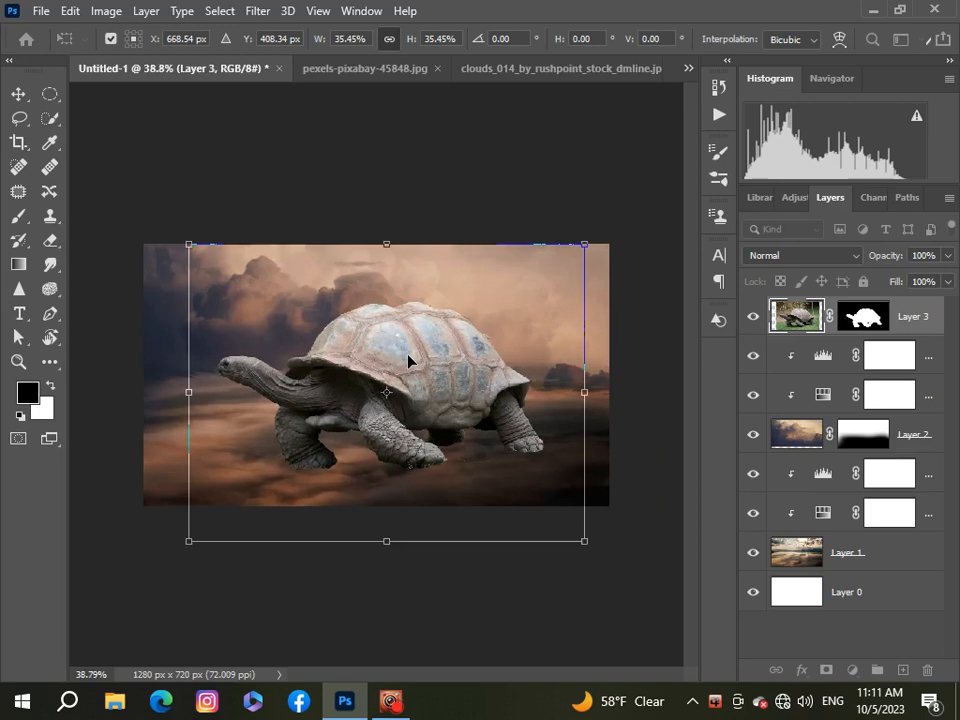
pyautogui.click(18, 94)
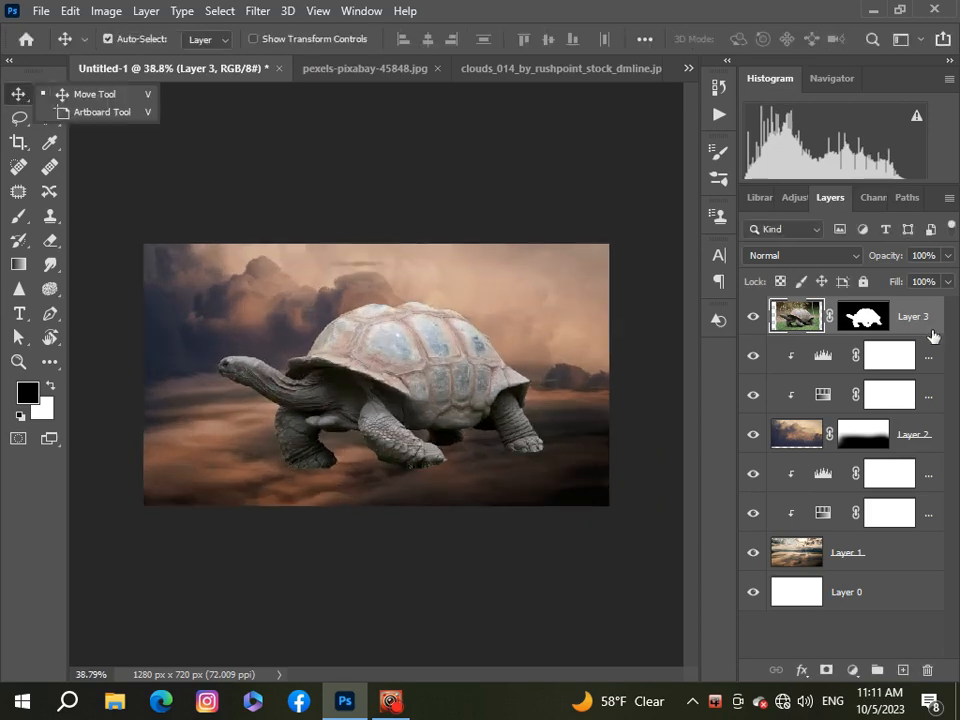
# Add a Levels adjustment clipped to the tortoise layer, with the white output level at 206 and midtones at 0.87.
pyautogui.click(853, 670)
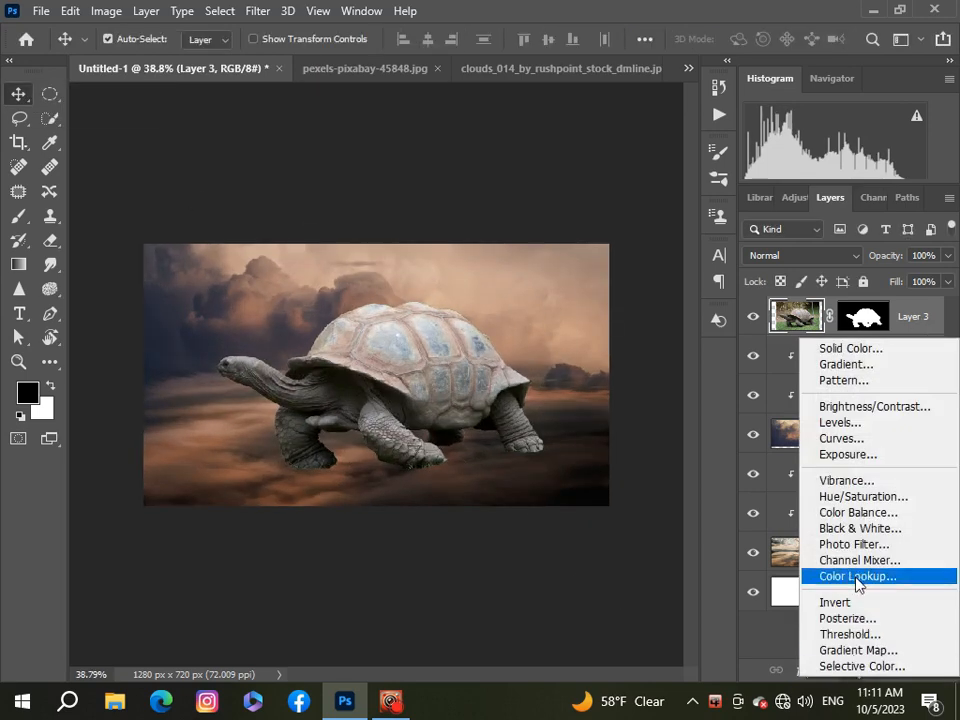
pyautogui.click(860, 424)
pyautogui.click(693, 458)
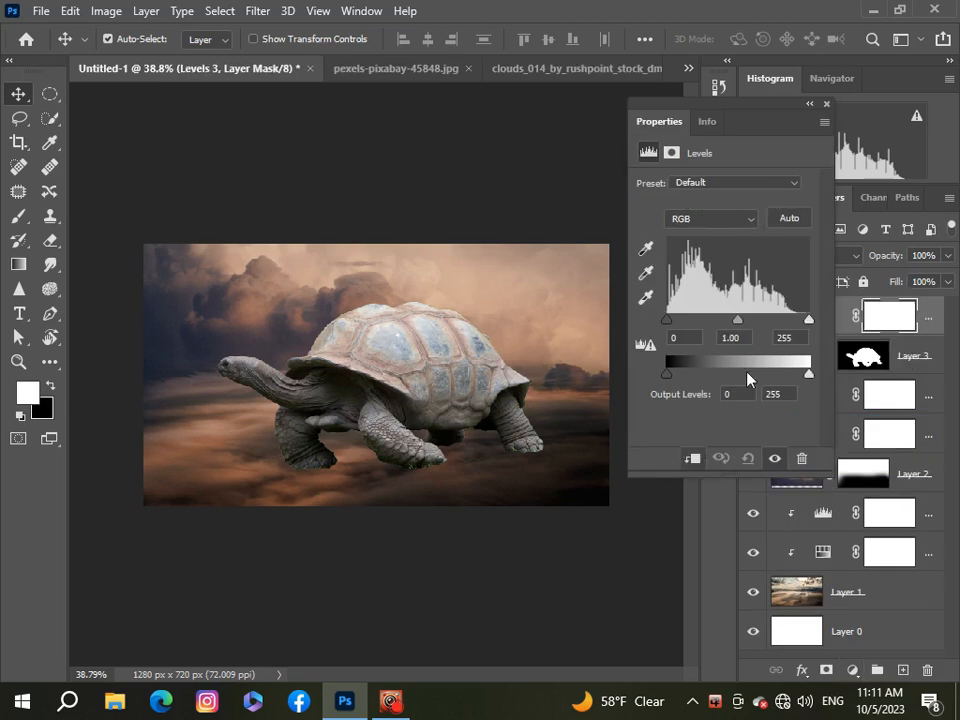
pyautogui.moveTo(808, 380); pyautogui.dragTo(785, 390)
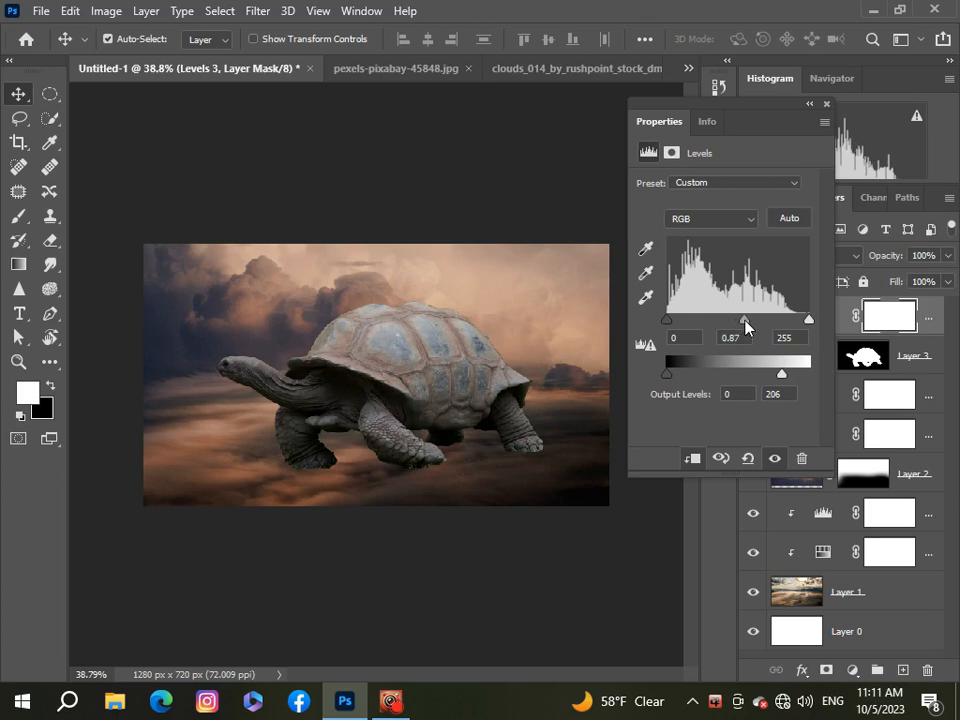
pyautogui.click(826, 103)
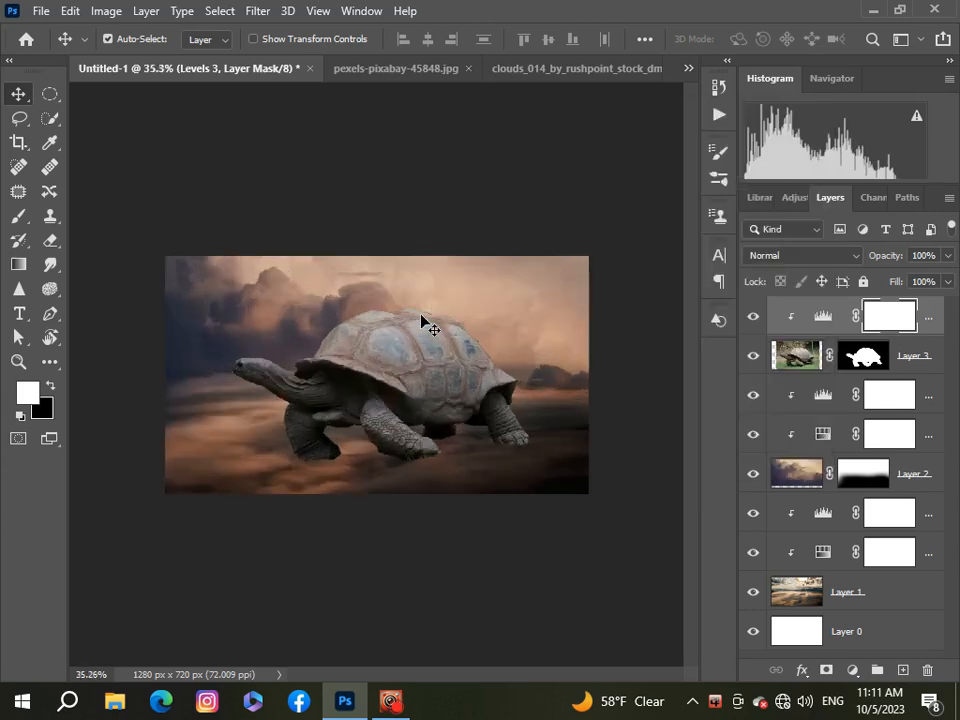
# Add a Hue/Saturation adjustment clipped to the tortoise layer, with hue -23, saturation -3 and lightness -2.
pyautogui.click(853, 669)
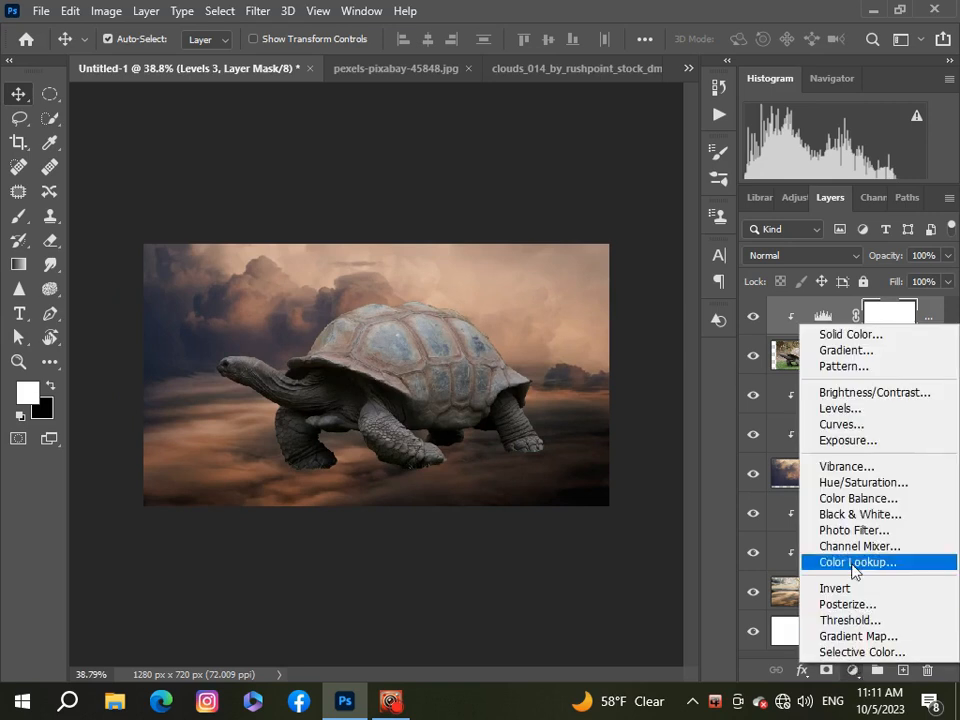
pyautogui.click(851, 486)
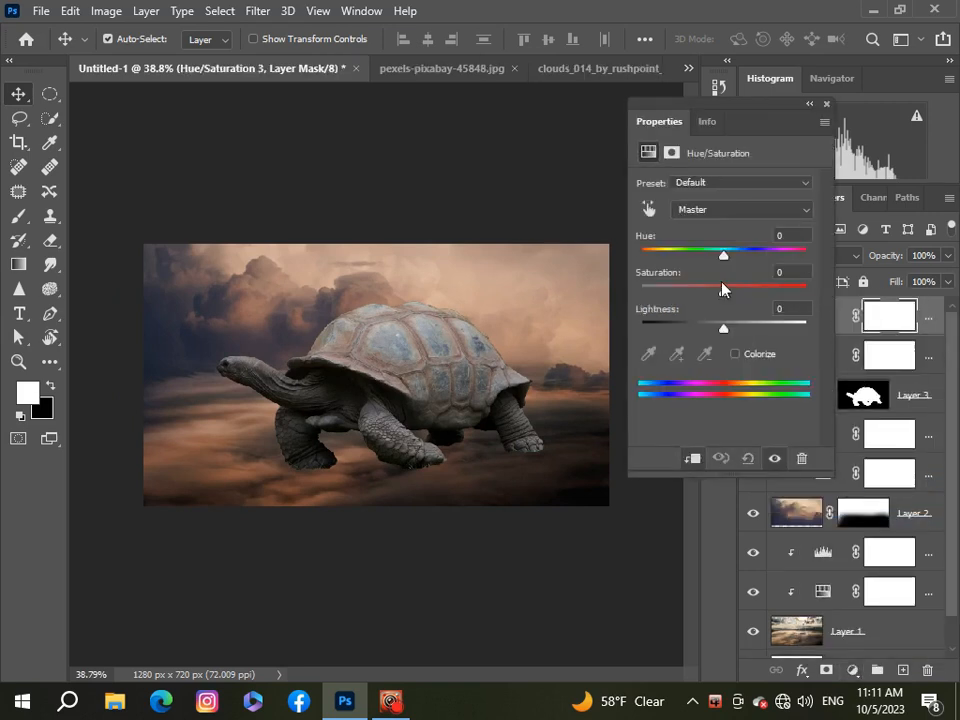
pyautogui.moveTo(724, 262); pyautogui.dragTo(709, 265)
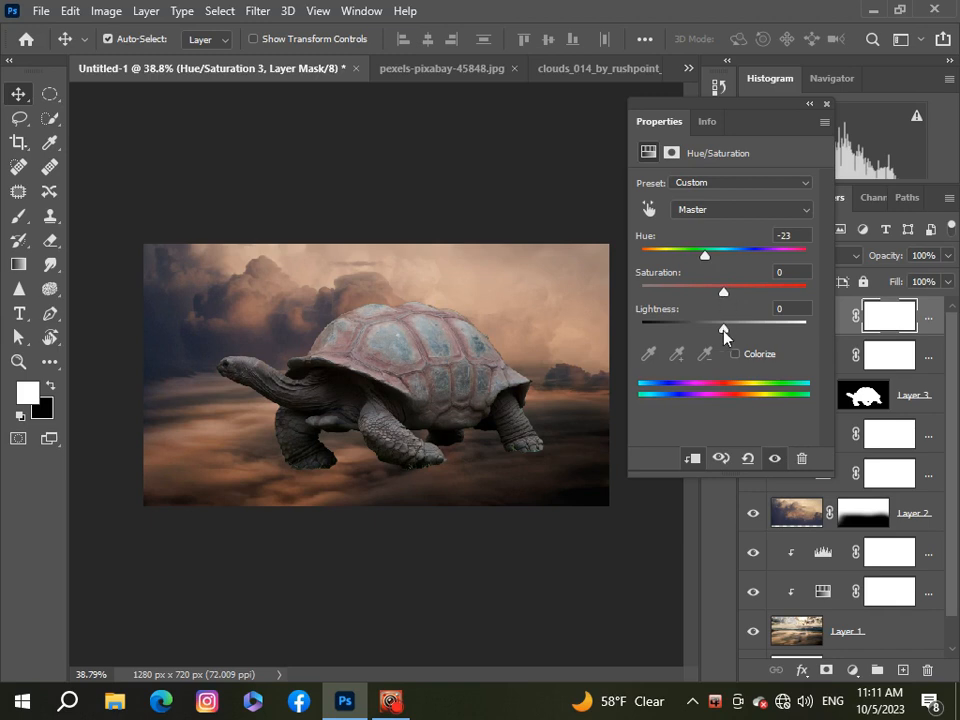
pyautogui.moveTo(723, 292); pyautogui.dragTo(723, 333)
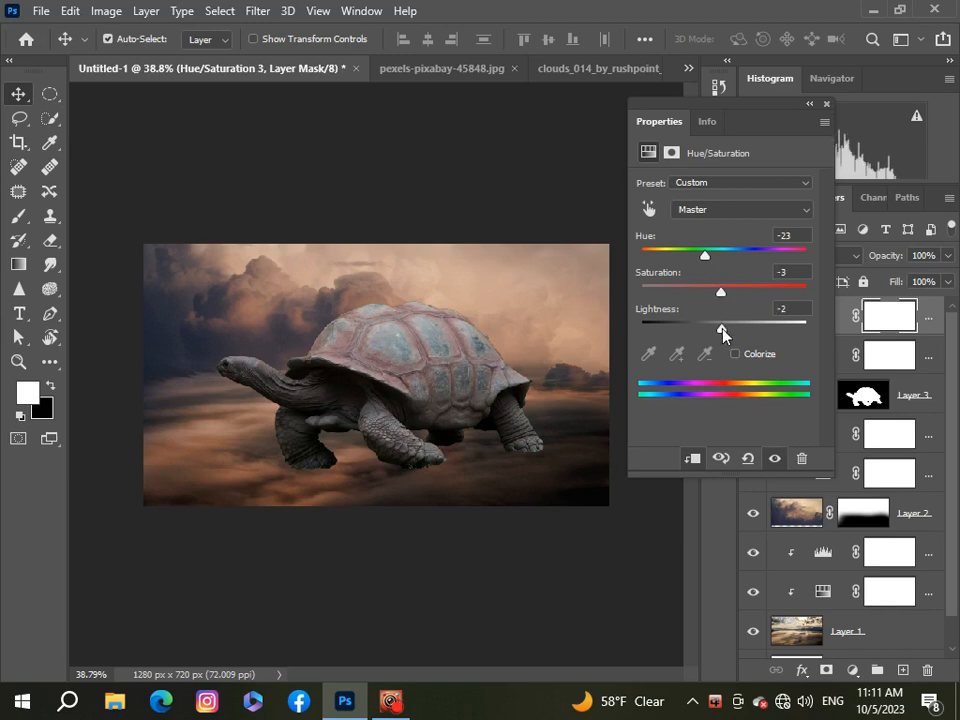
pyautogui.click(826, 104)
# Copy the masked castle from neuschwanstein_castle_by_mgfx_stock_d63gwr6.jpg into Untitled-1 above the tortoise's adjustment layers.
pyautogui.scroll(2, 330, 350)
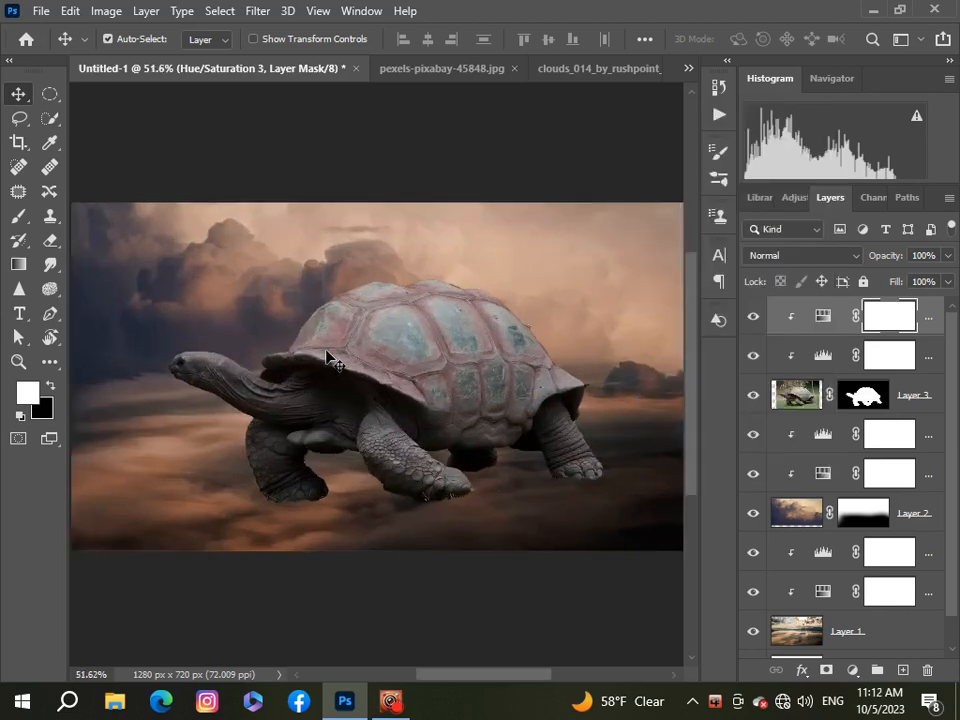
pyautogui.scroll(2, 330, 355)
pyautogui.scroll(-3, 330, 355)
pyautogui.scroll(3, 330, 355)
pyautogui.scroll(-3, 330, 355)
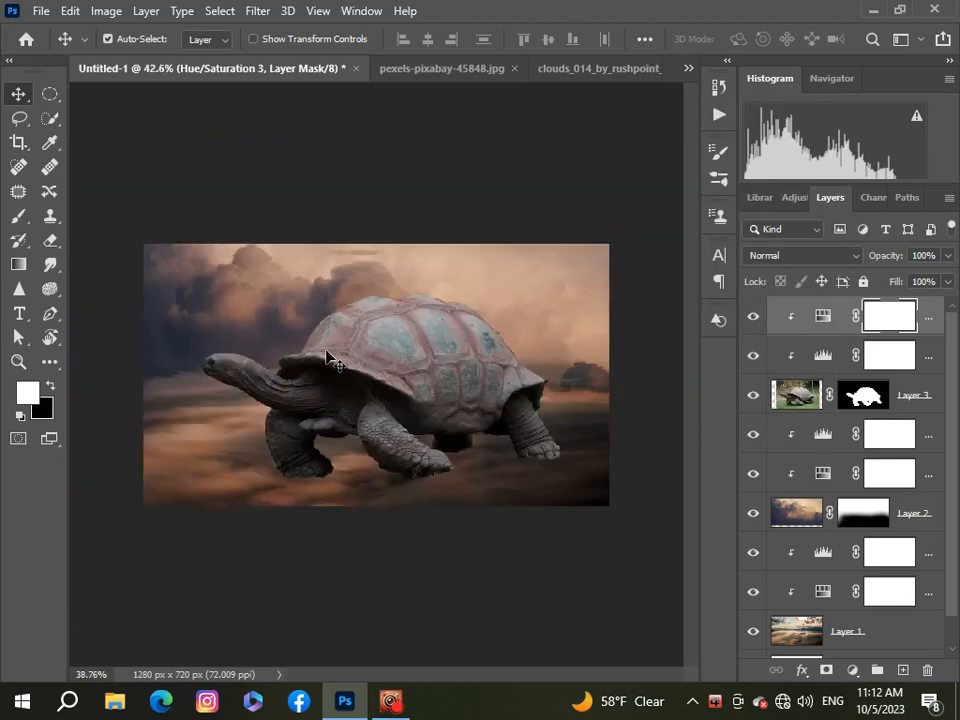
pyautogui.scroll(-1, 327, 355)
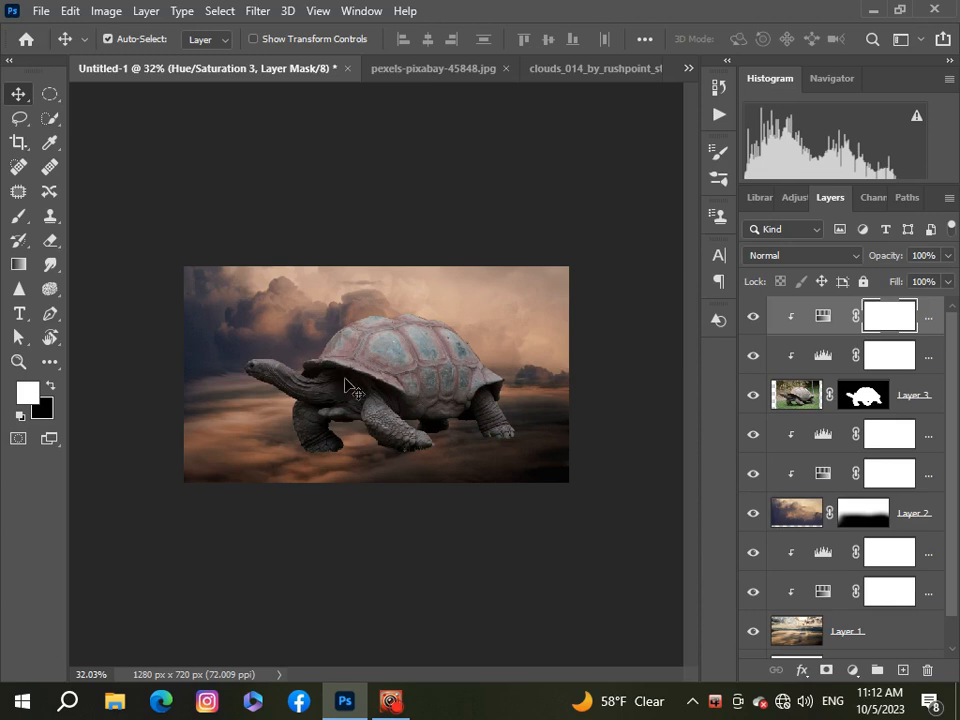
pyautogui.click(693, 74)
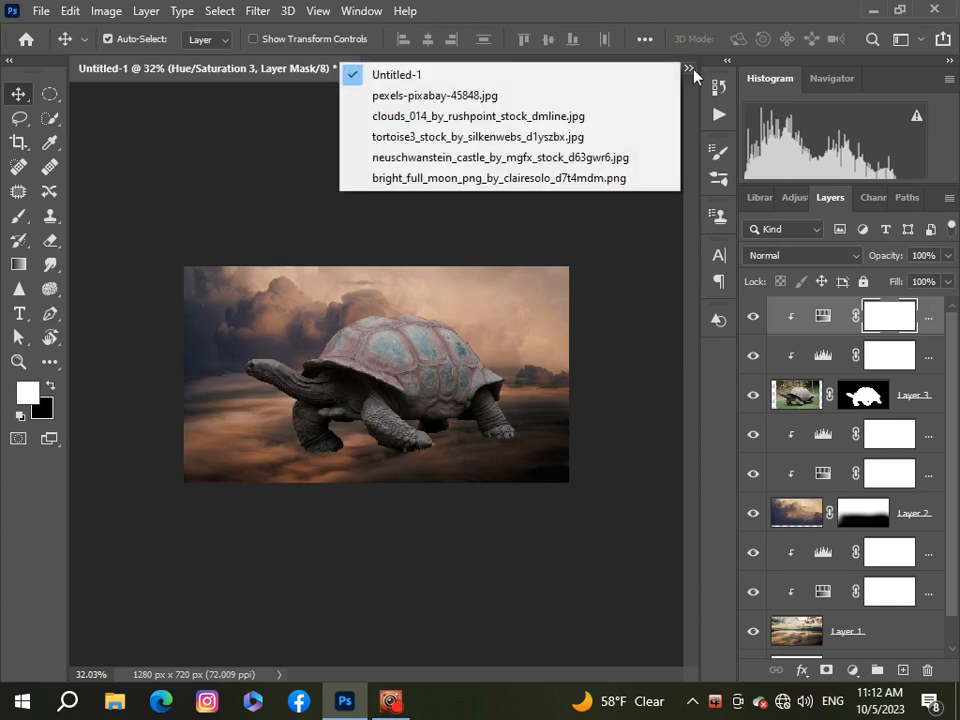
pyautogui.click(570, 156)
pyautogui.moveTo(477, 467)
pyautogui.mouseDown()
pyautogui.moveTo(471, 441)
pyautogui.moveTo(480, 447)
pyautogui.mouseUp()
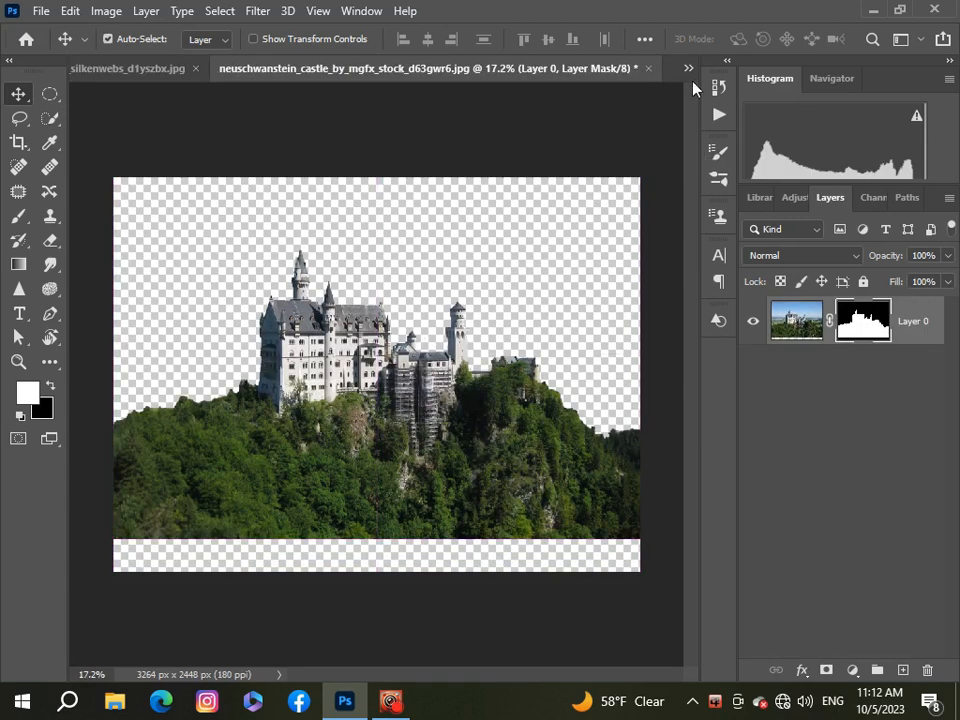
pyautogui.click(688, 68)
pyautogui.click(643, 76)
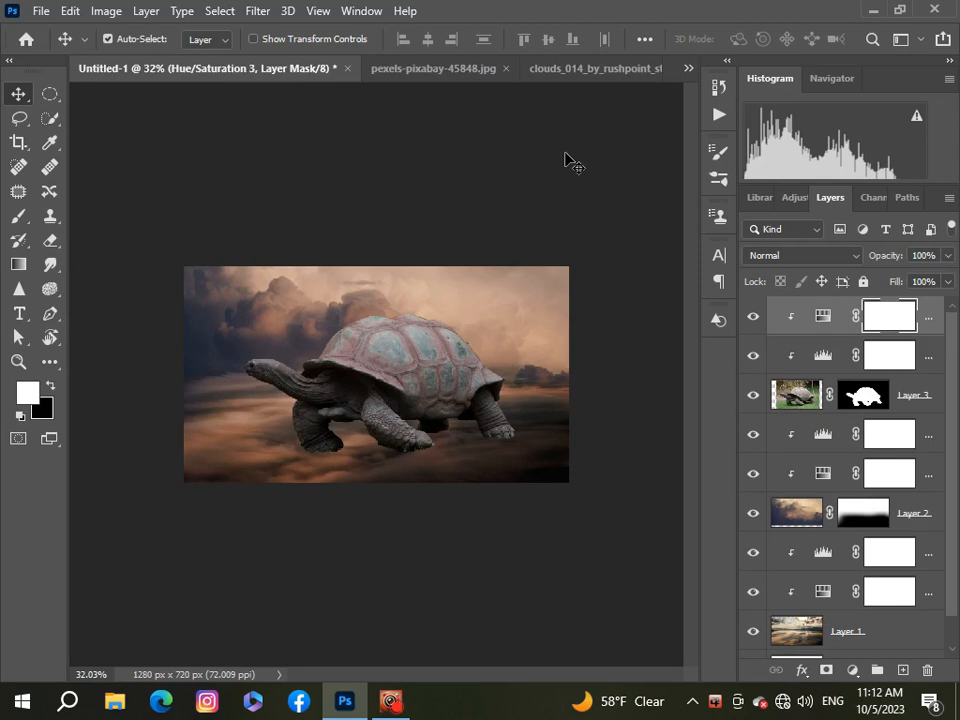
pyautogui.moveTo(565, 160); pyautogui.dragTo(565, 160)
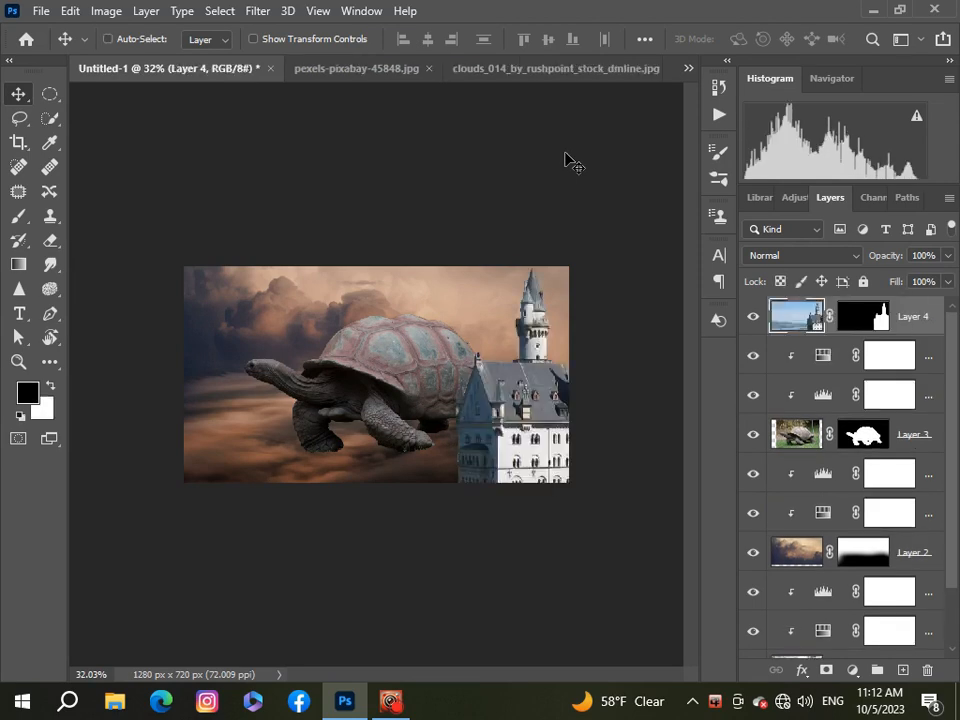
# Shrink the castle layer to 16.85% and place it over the tortoise's shell at X 709.35 px, Y 121.64 px.
pyautogui.hotkey('ctrl', 't')
pyautogui.hotkey('ctrl', '0')
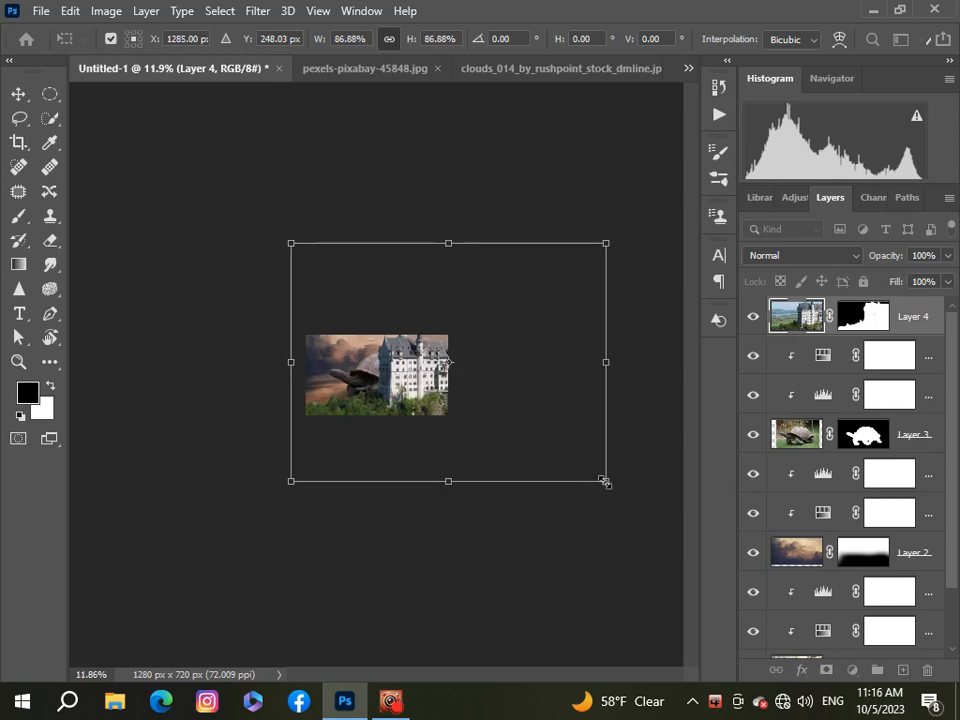
pyautogui.moveTo(607, 479); pyautogui.dragTo(438, 354)
pyautogui.scroll(5, 438, 354)
pyautogui.moveTo(386, 311); pyautogui.dragTo(452, 458)
pyautogui.hotkey('ctrl', '-')
pyautogui.hotkey('ctrl', '-')
pyautogui.moveTo(390, 120); pyautogui.dragTo(440, 305)
pyautogui.scroll(2, 369, 395)
pyautogui.moveTo(369, 395); pyautogui.dragTo(398, 290)
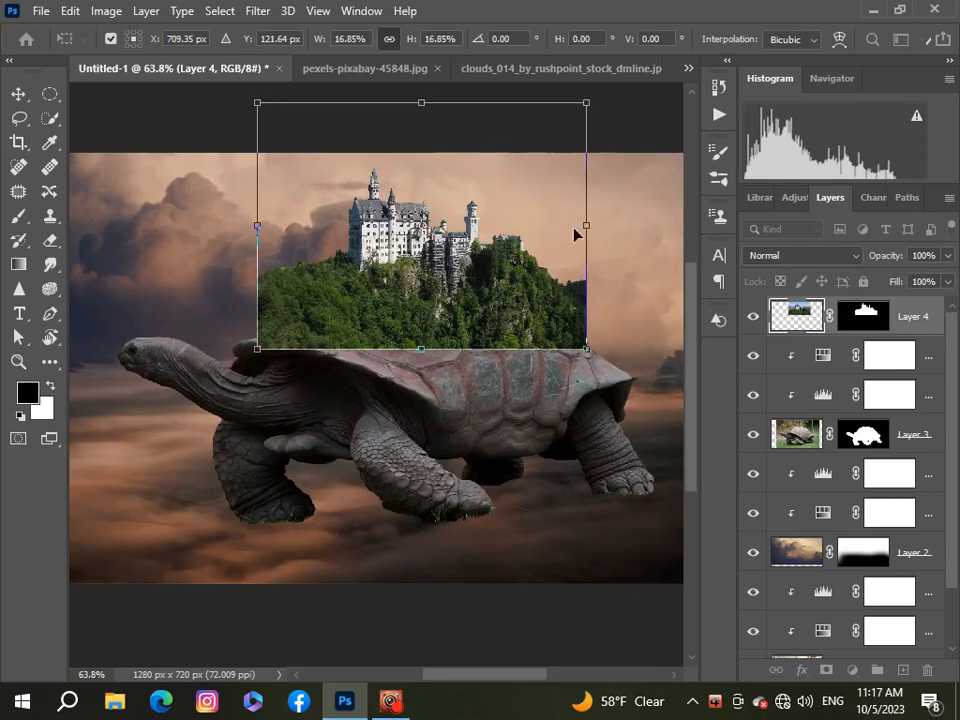
# Enlarge the castle layer to 18.38% and place it on the shell at X 692.12 px, Y 135.00 px.
pyautogui.moveTo(586, 225); pyautogui.dragTo(590, 225)
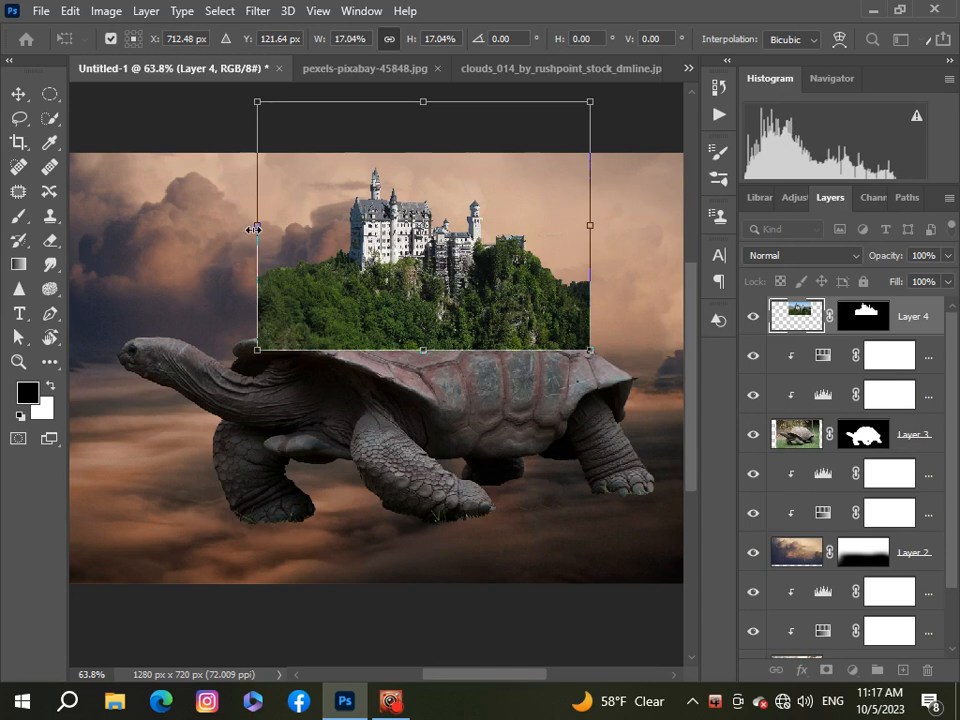
pyautogui.moveTo(254, 230); pyautogui.dragTo(231, 225)
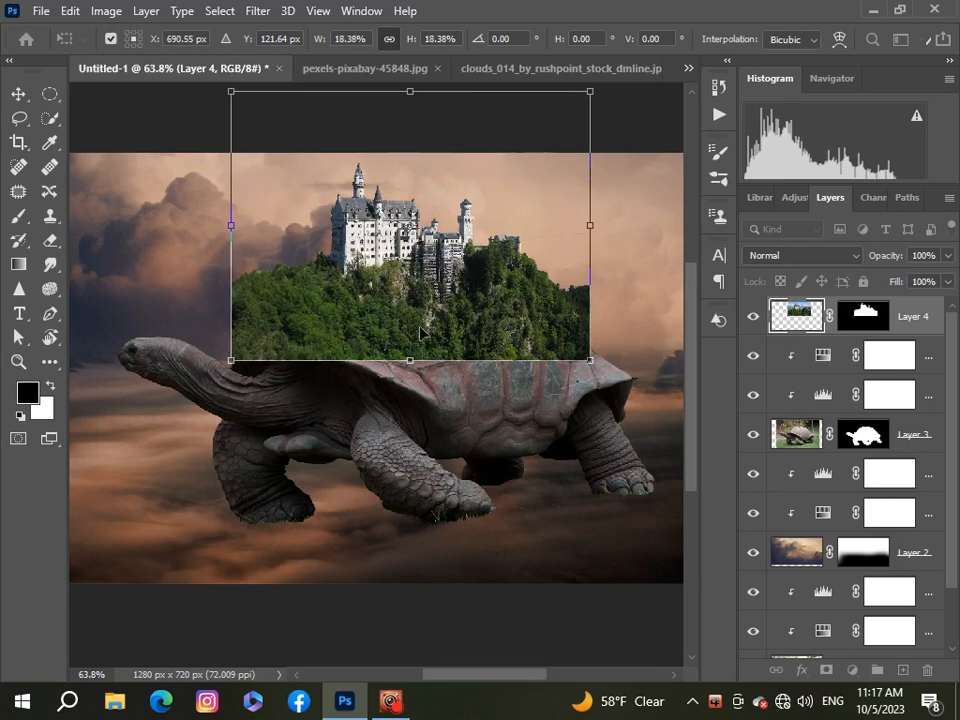
pyautogui.moveTo(420, 332); pyautogui.dragTo(422, 334)
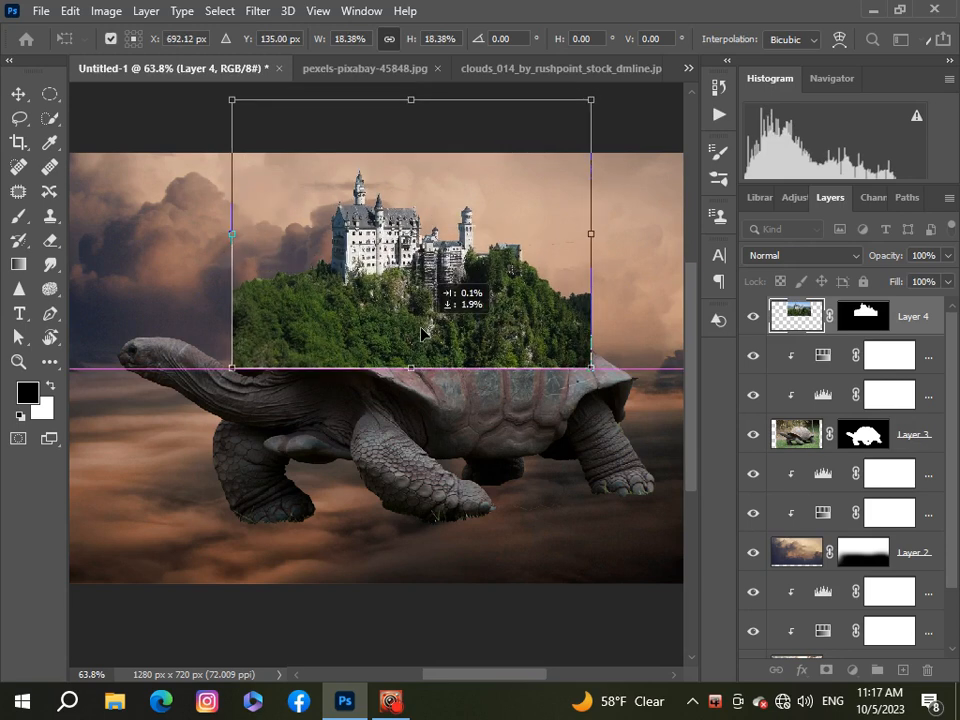
pyautogui.scroll(-3, 421, 333)
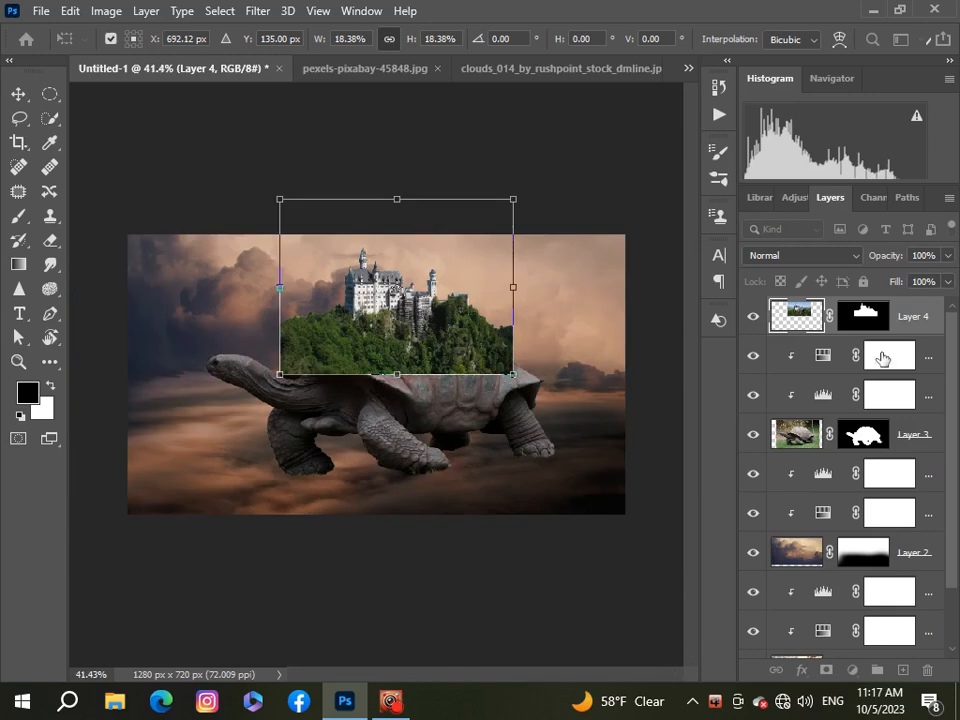
pyautogui.press('Return')
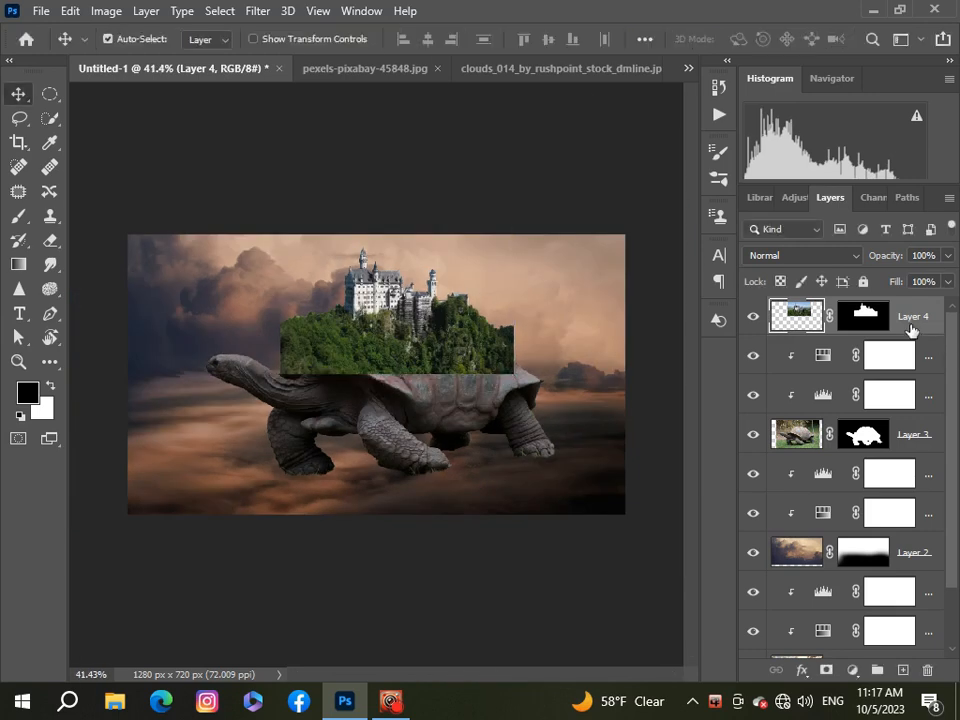
# Lower the castle layer's opacity to 29% and target its layer mask with the Brush tool.
pyautogui.click(948, 258)
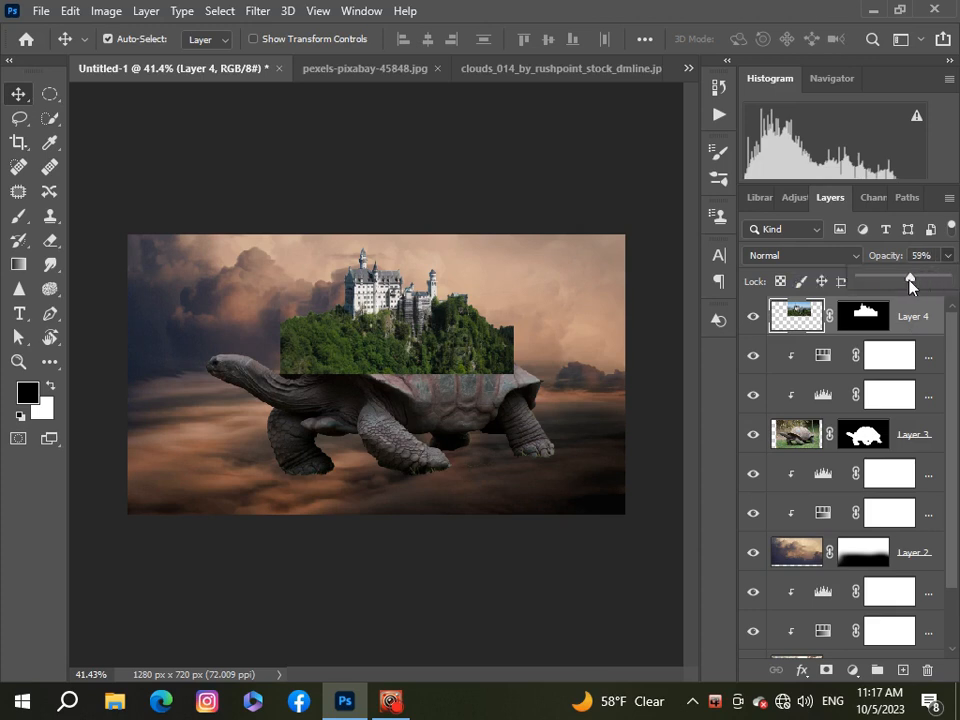
pyautogui.moveTo(909, 280); pyautogui.dragTo(883, 280)
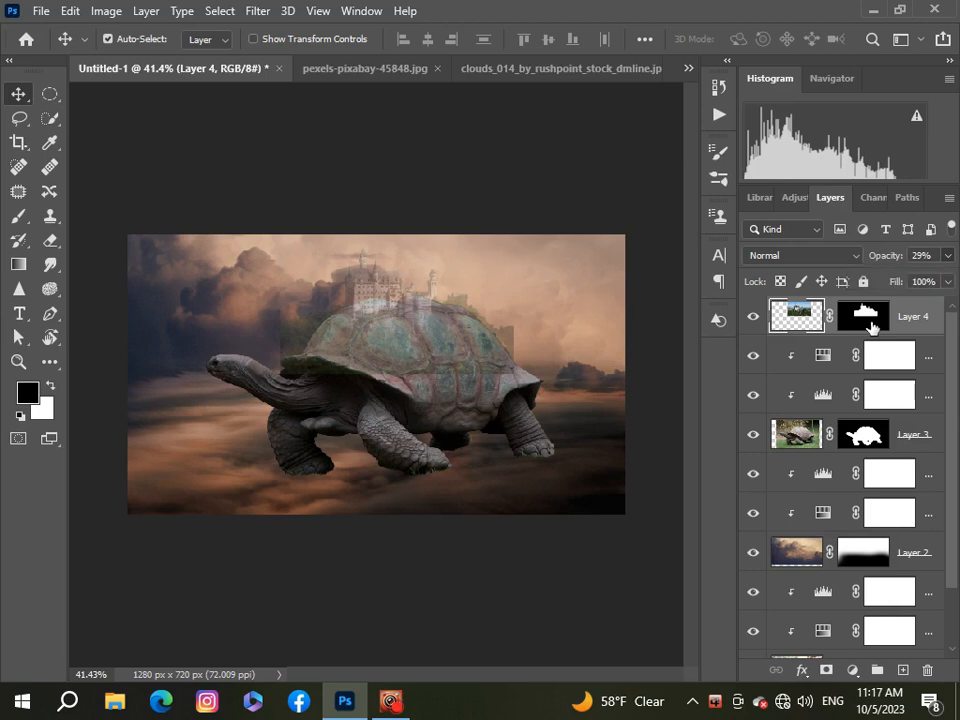
pyautogui.click(866, 318)
pyautogui.click(14, 220)
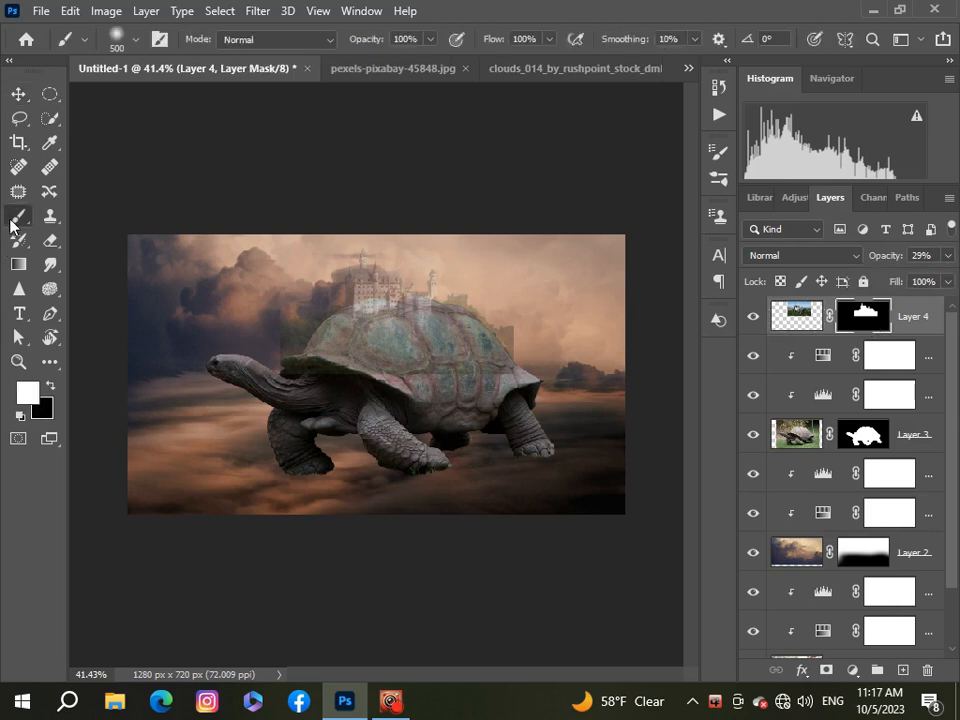
# Paint black on the castle mask with an 80 px soft brush to hide the forest over the tortoise's neck, below the shell rim.
pyautogui.scroll(3, 251, 369)
pyautogui.press('[')
pyautogui.press('[')
pyautogui.press('[')
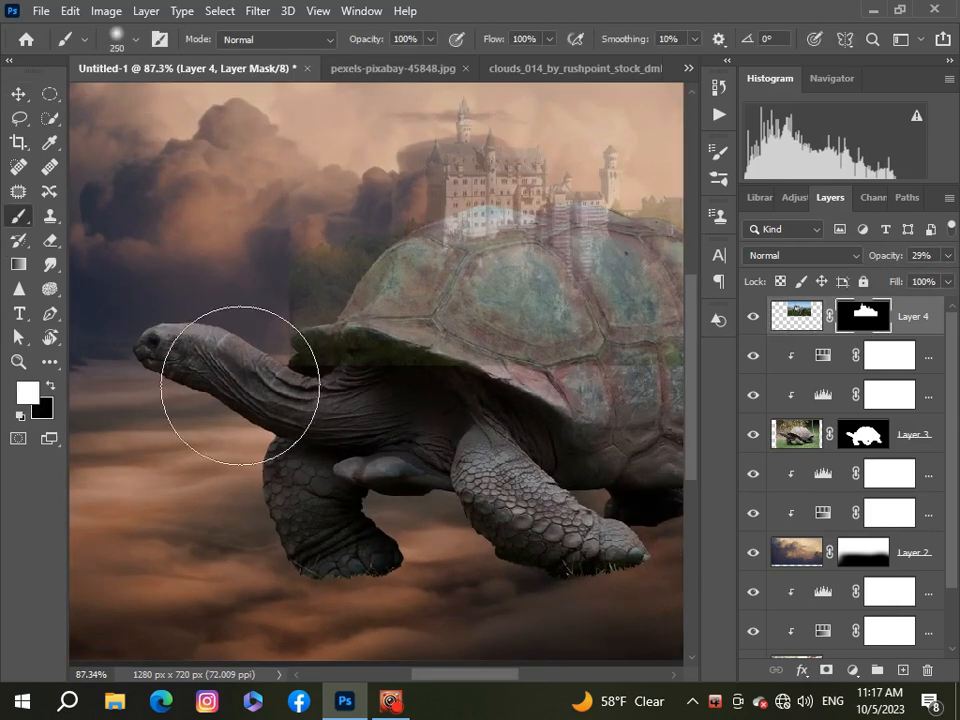
pyautogui.press('[')
pyautogui.press('[')
pyautogui.press('[')
pyautogui.press('[')
pyautogui.press('[')
pyautogui.press('[')
pyautogui.press('[')
pyautogui.scroll(2, 240, 385)
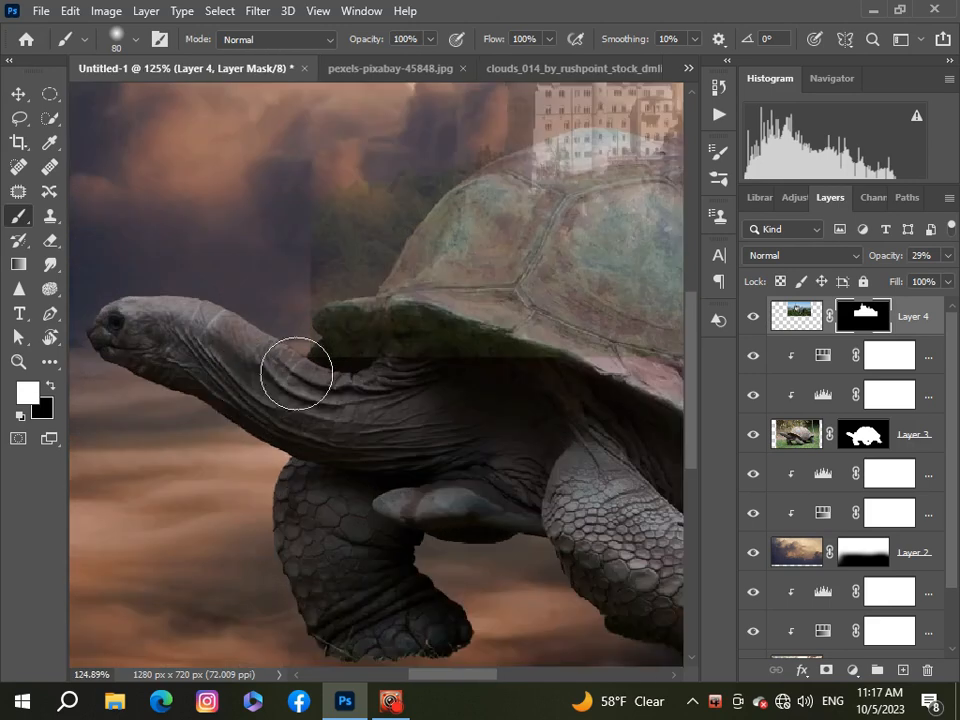
pyautogui.click(359, 375)
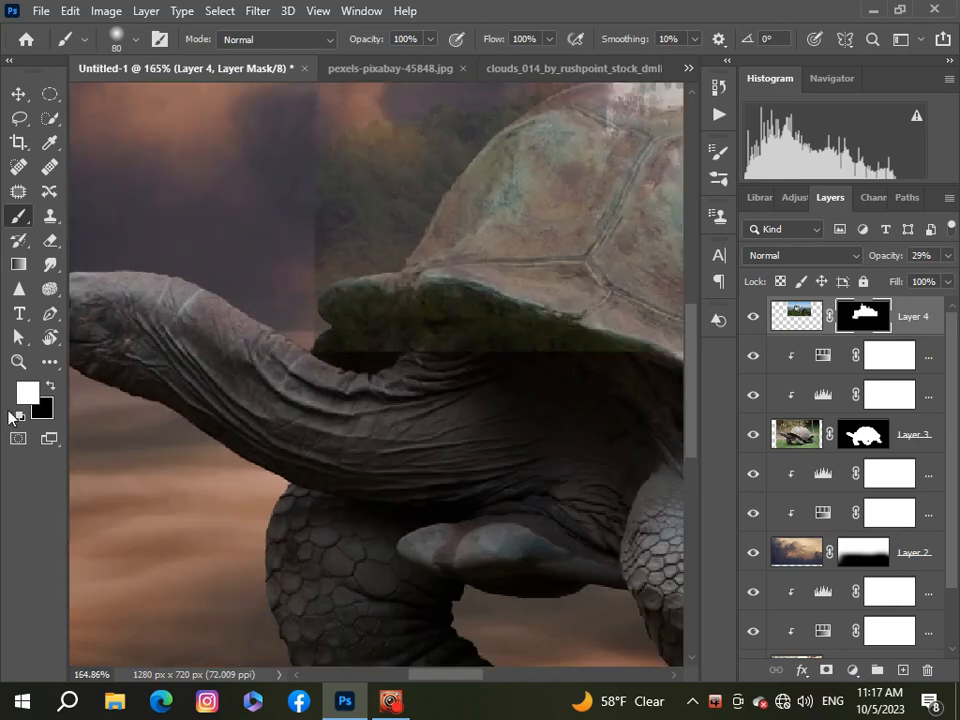
pyautogui.click(54, 387)
pyautogui.moveTo(420, 388)
pyautogui.mouseDown()
pyautogui.moveTo(459, 380)
pyautogui.moveTo(304, 381)
pyautogui.moveTo(585, 390)
pyautogui.mouseUp()
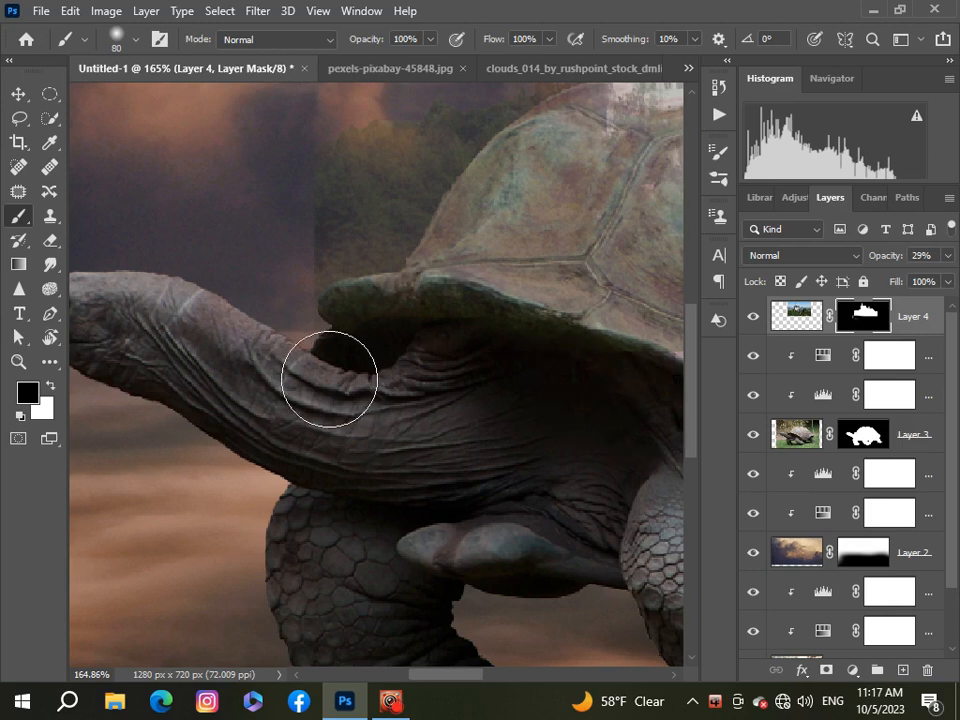
# Mask out the forest closely along the front upper edge of the shell, reducing the brush to 9 px.
pyautogui.scroll(-1, 329, 379)
pyautogui.press('[')
pyautogui.press('[')
pyautogui.press('[')
pyautogui.press('[')
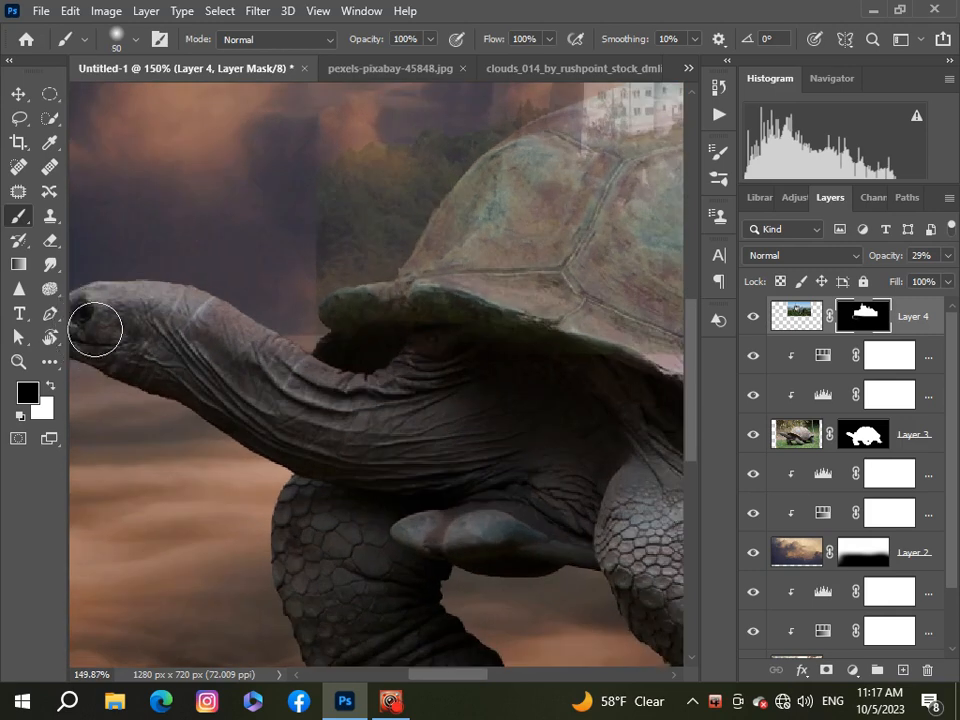
pyautogui.scroll(3, 325, 297)
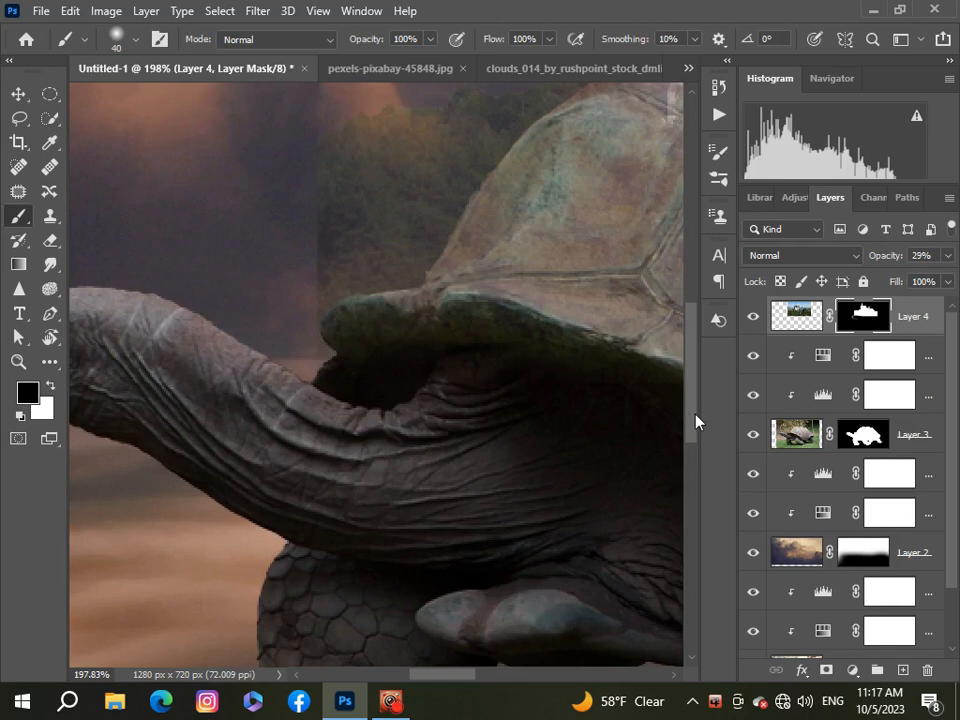
pyautogui.moveTo(692, 420); pyautogui.dragTo(690, 364)
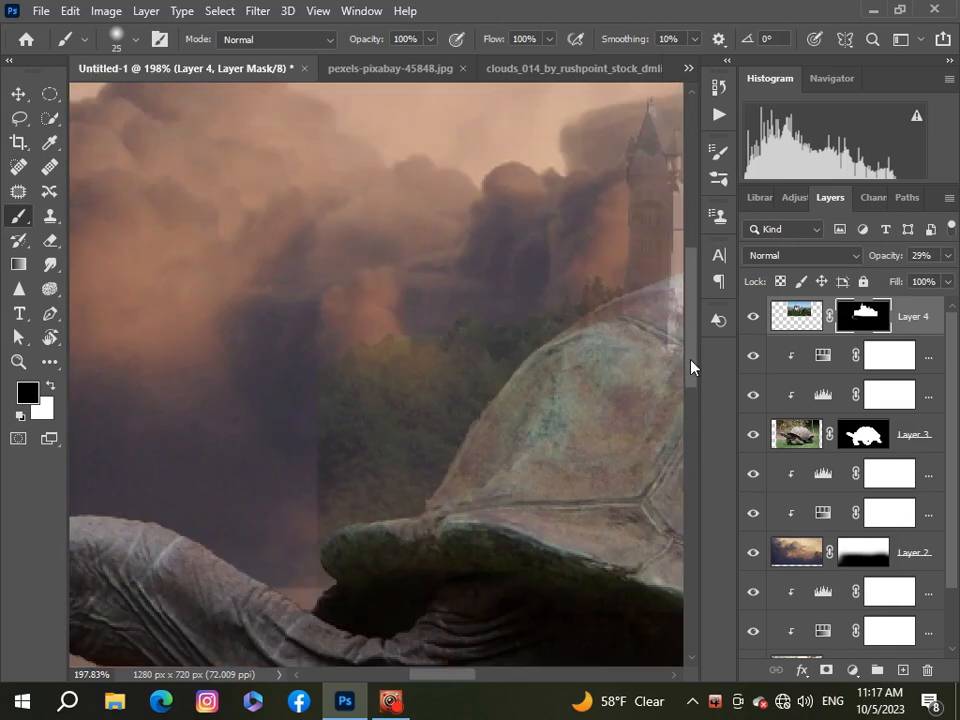
pyautogui.press('[')
pyautogui.press('[')
pyautogui.scroll(2, 407, 334)
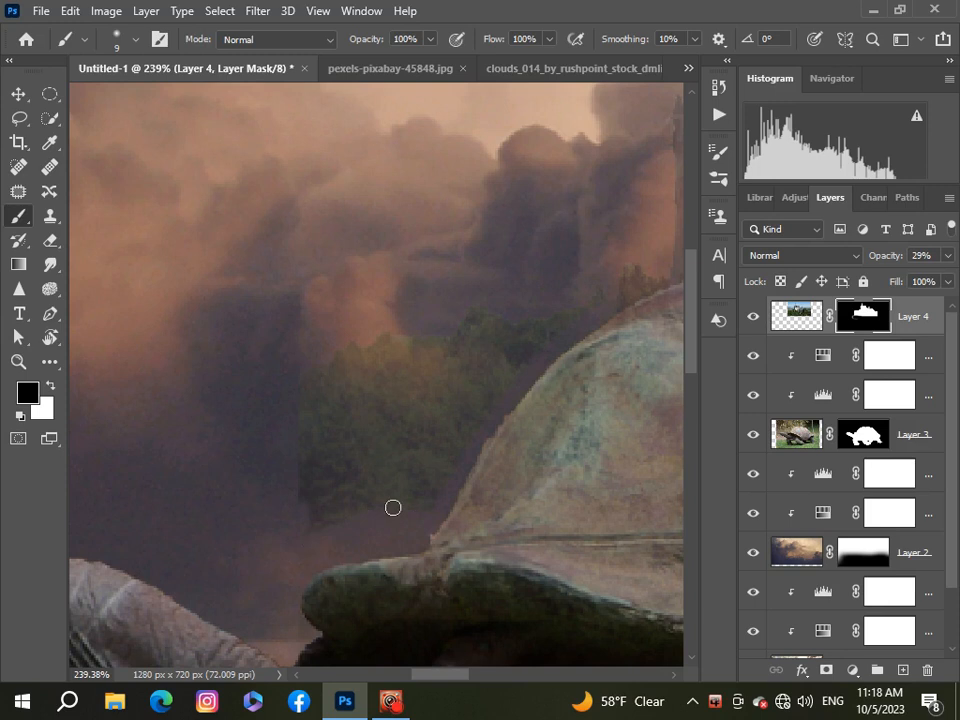
# Mask out the remaining forest in front of the shell with a 25 px black brush.
pyautogui.press(']')
pyautogui.press(']')
pyautogui.press(']')
pyautogui.press(']')
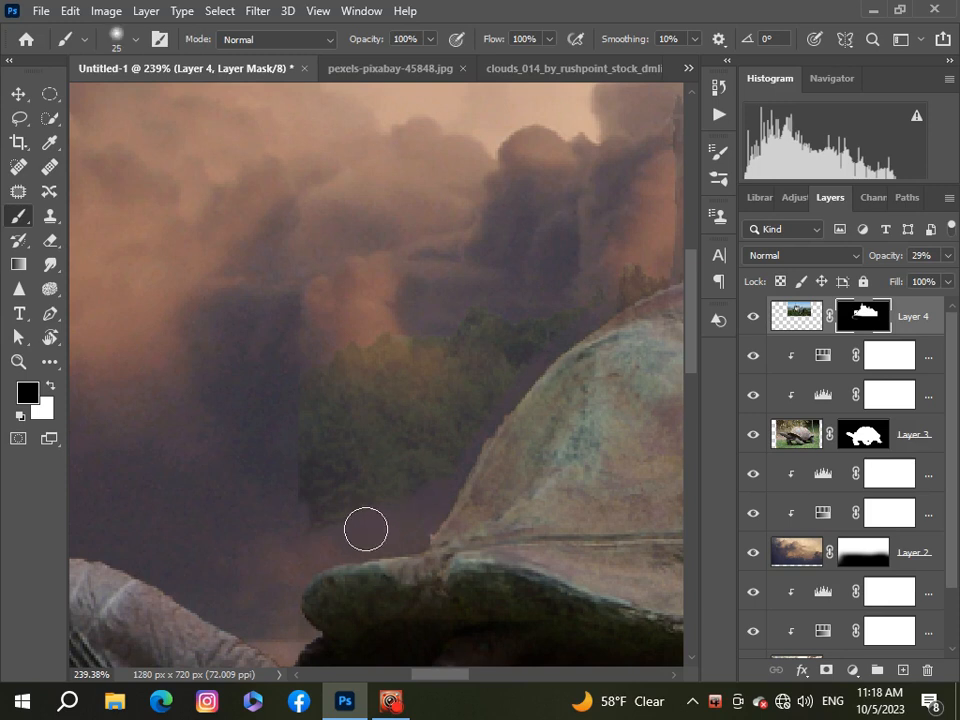
pyautogui.moveTo(366, 529)
pyautogui.mouseDown()
pyautogui.moveTo(306, 479)
pyautogui.moveTo(305, 507)
pyautogui.moveTo(320, 417)
pyautogui.moveTo(376, 463)
pyautogui.moveTo(396, 394)
pyautogui.moveTo(415, 399)
pyautogui.moveTo(492, 329)
pyautogui.moveTo(546, 304)
pyautogui.moveTo(423, 319)
pyautogui.moveTo(592, 287)
pyautogui.moveTo(545, 311)
pyautogui.moveTo(353, 496)
pyautogui.moveTo(446, 453)
pyautogui.moveTo(502, 345)
pyautogui.moveTo(398, 412)
pyautogui.moveTo(437, 351)
pyautogui.moveTo(500, 322)
pyautogui.moveTo(499, 356)
pyautogui.moveTo(466, 365)
pyautogui.moveTo(523, 312)
pyautogui.moveTo(421, 476)
pyautogui.mouseUp()
pyautogui.moveTo(456, 672); pyautogui.dragTo(476, 672)
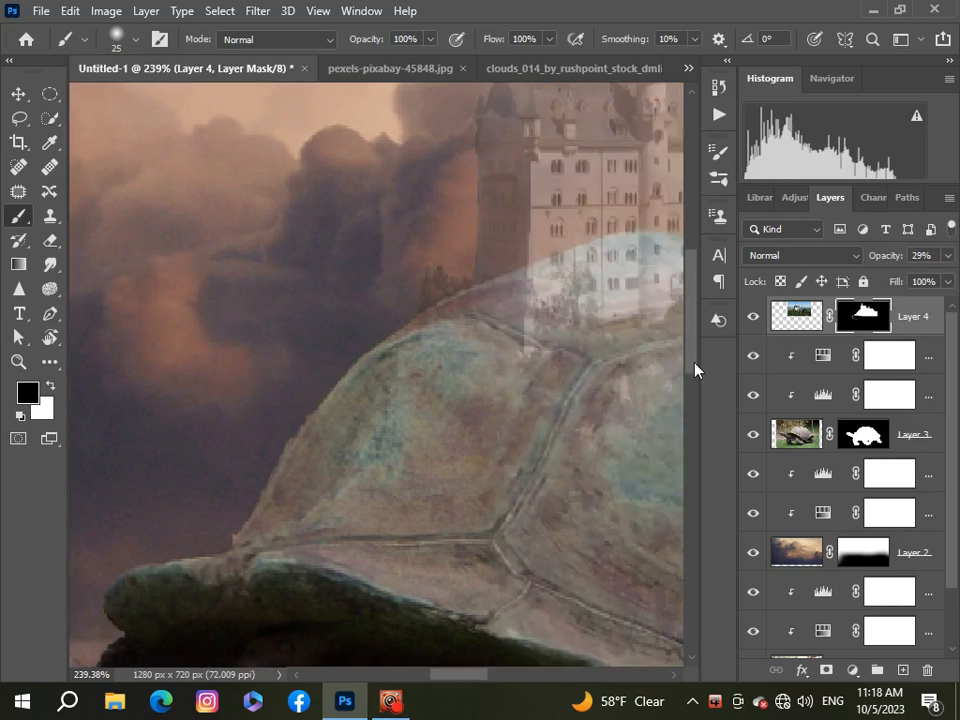
pyautogui.moveTo(694, 363); pyautogui.dragTo(696, 338)
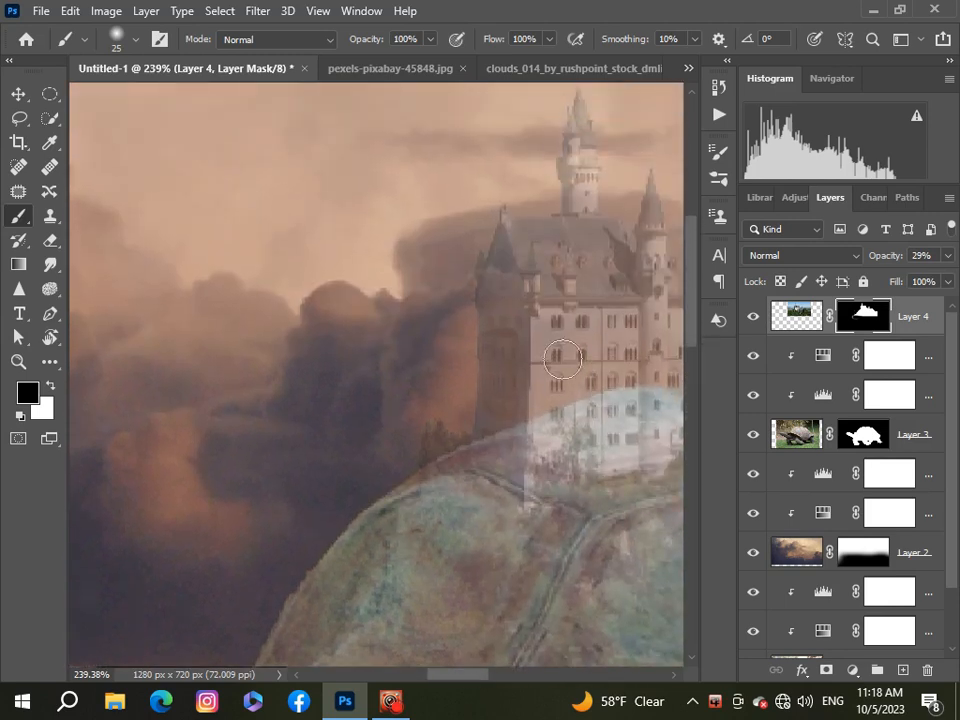
# Raise the castle layer's opacity to 100% to check the masked forest against the shell.
pyautogui.scroll(-6, 548, 543)
pyautogui.hscroll(4, 383, 506)
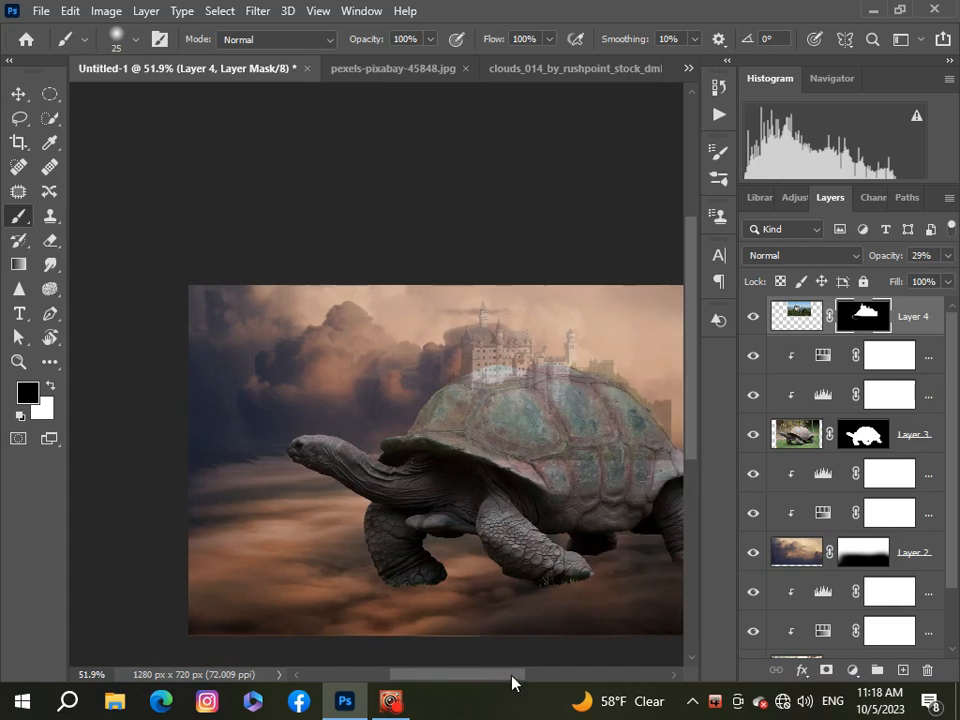
pyautogui.scroll(4, 589, 398)
pyautogui.scroll(2, 511, 402)
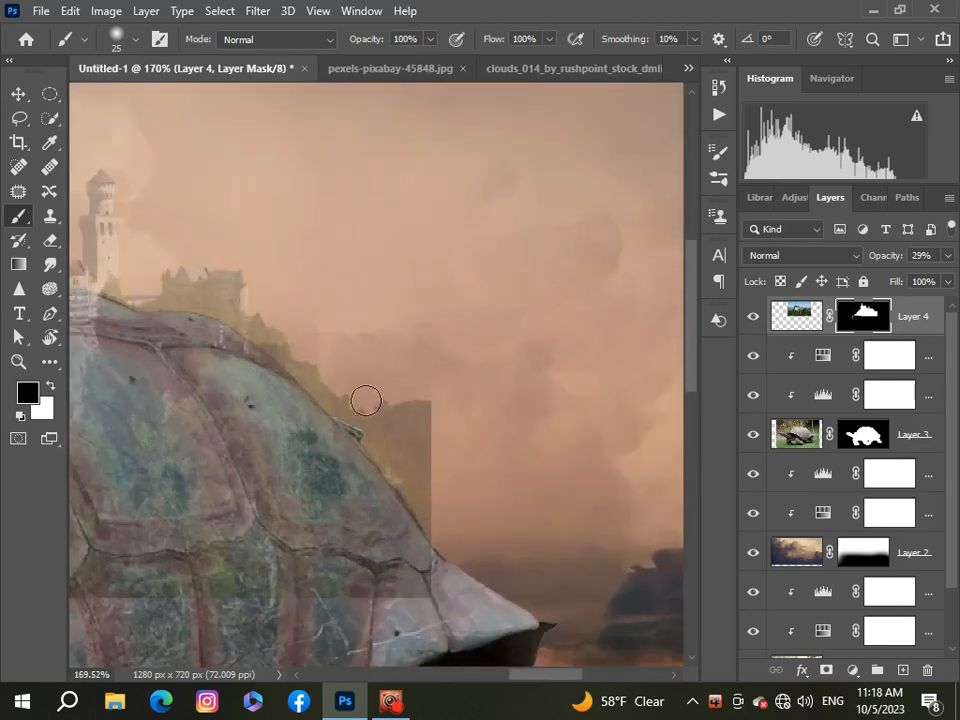
pyautogui.scroll(-4, 366, 401)
pyautogui.click(18, 98)
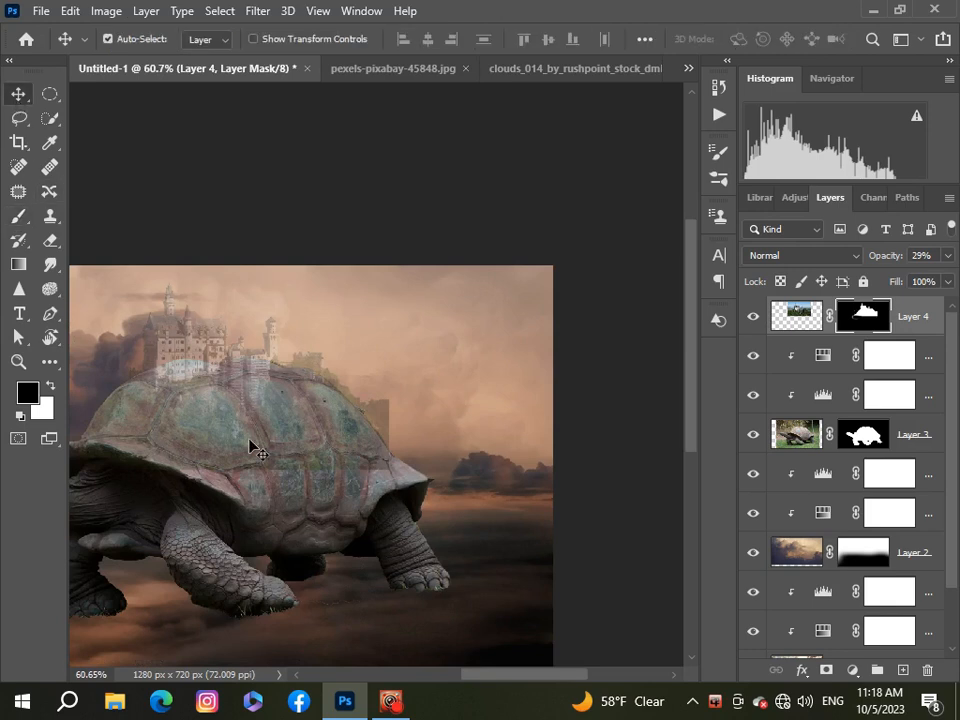
pyautogui.moveTo(250, 449); pyautogui.dragTo(246, 450)
pyautogui.scroll(-3, 246, 450)
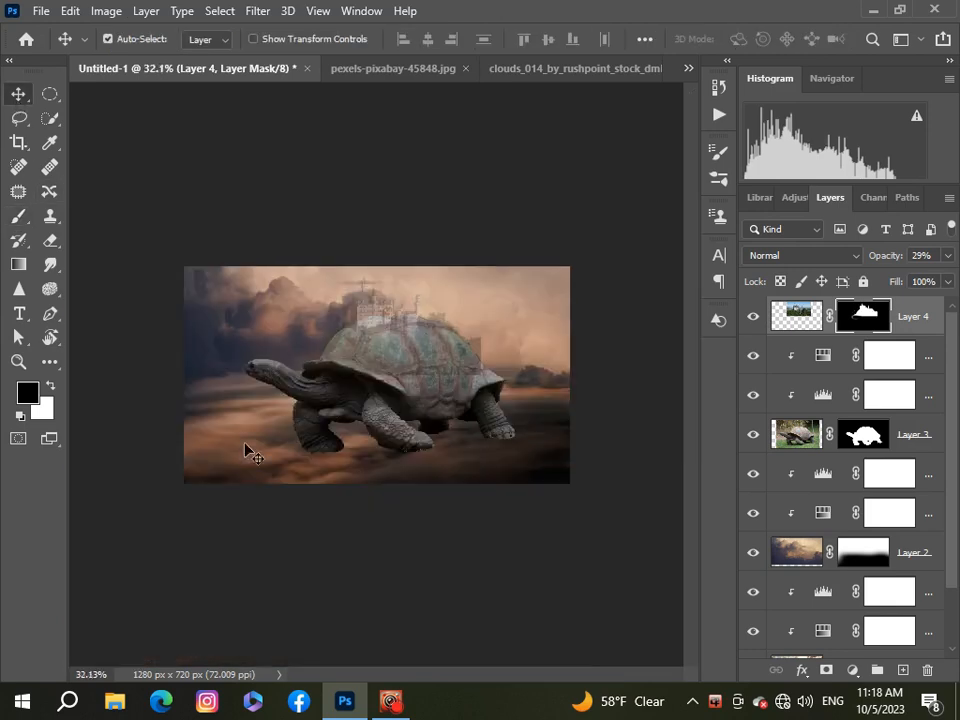
pyautogui.click(945, 256)
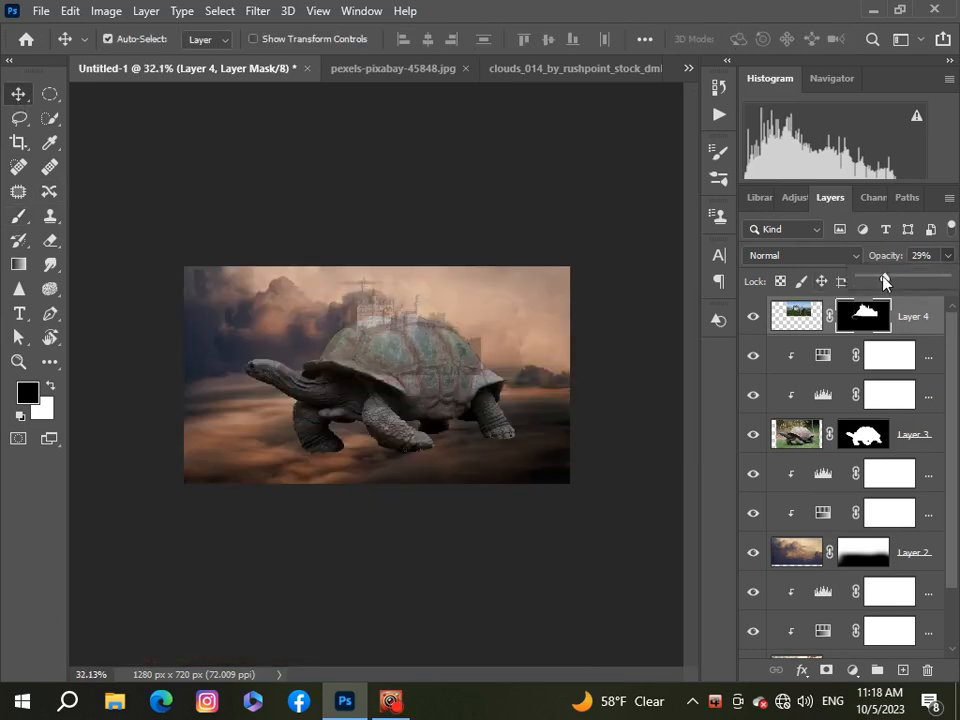
pyautogui.moveTo(884, 283); pyautogui.dragTo(950, 287)
pyautogui.scroll(3, 432, 322)
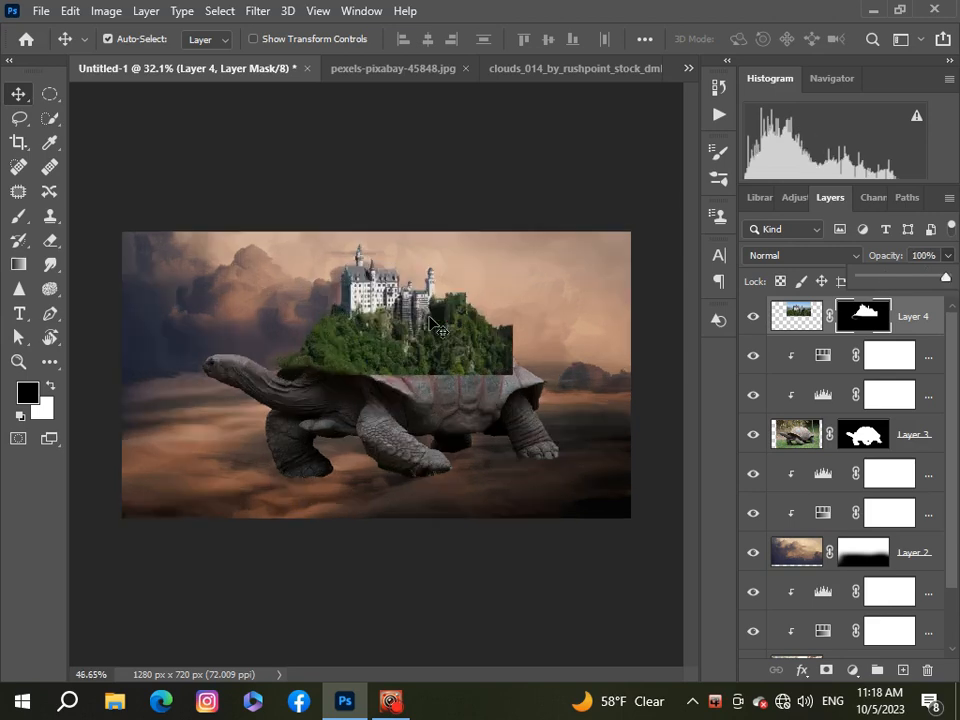
pyautogui.scroll(-1, 432, 322)
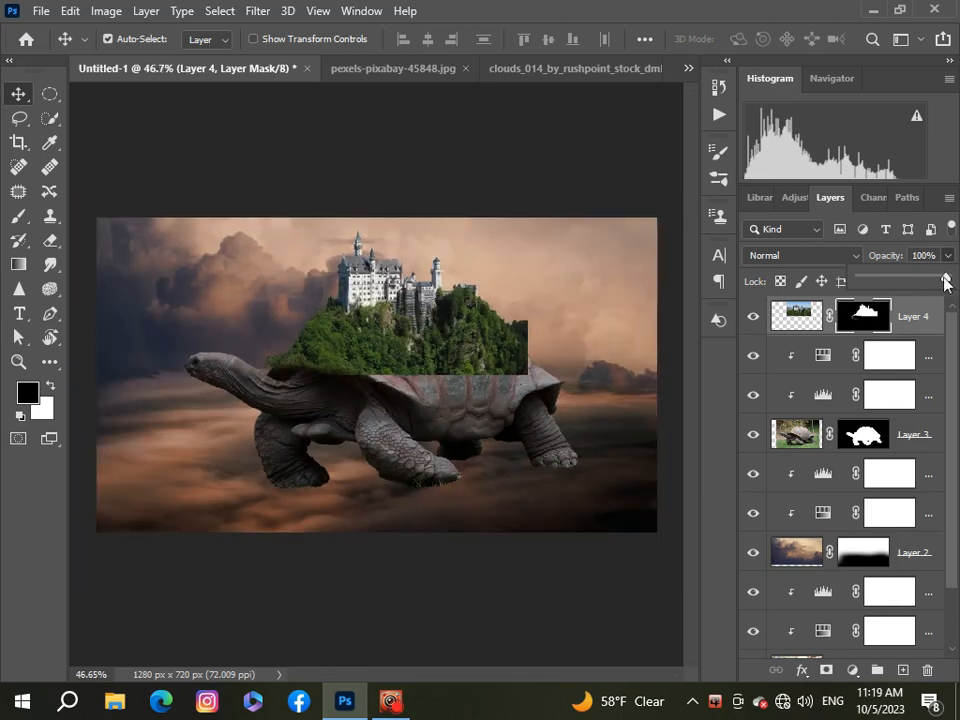
# Lower the castle layer's opacity to 22% and mask out the forest overhanging the shell's rear edge with a 45 px brush.
pyautogui.moveTo(946, 283); pyautogui.dragTo(878, 281)
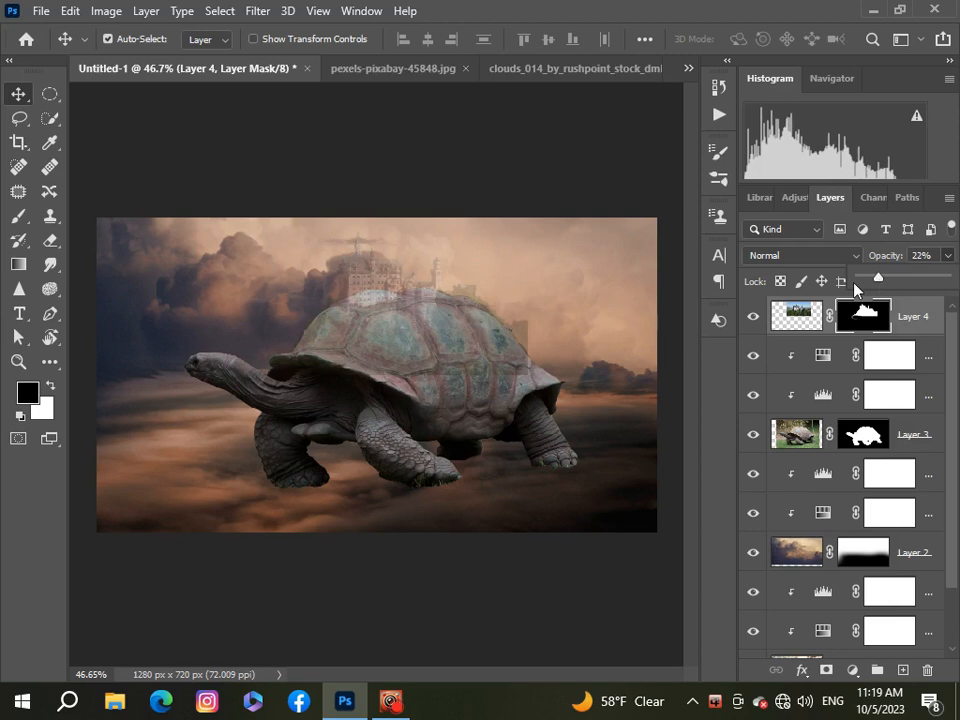
pyautogui.scroll(5, 606, 300)
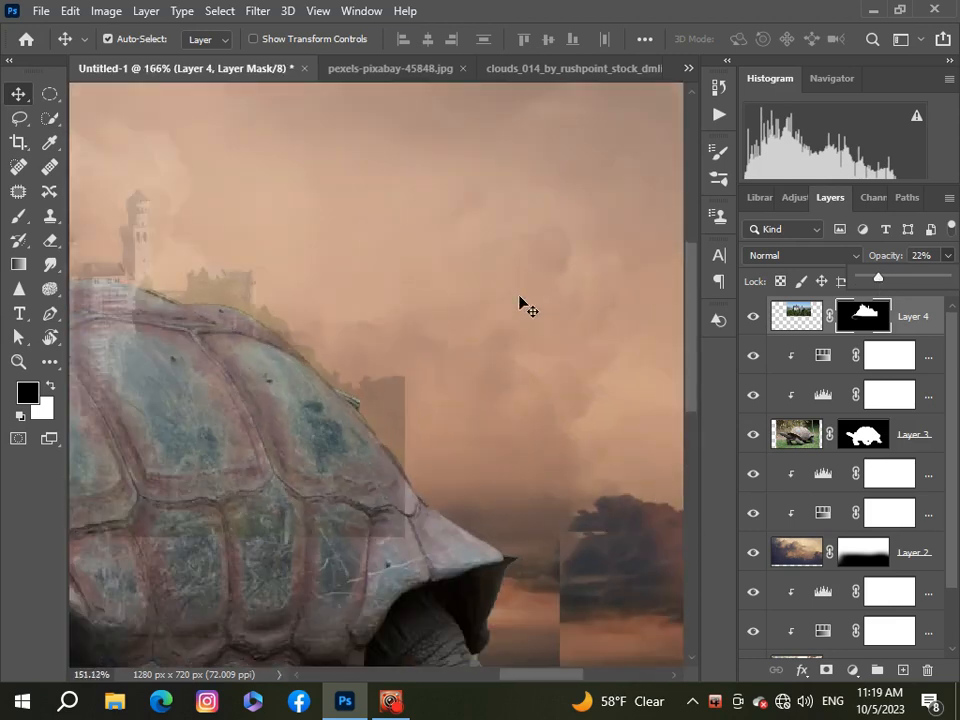
pyautogui.click(19, 217)
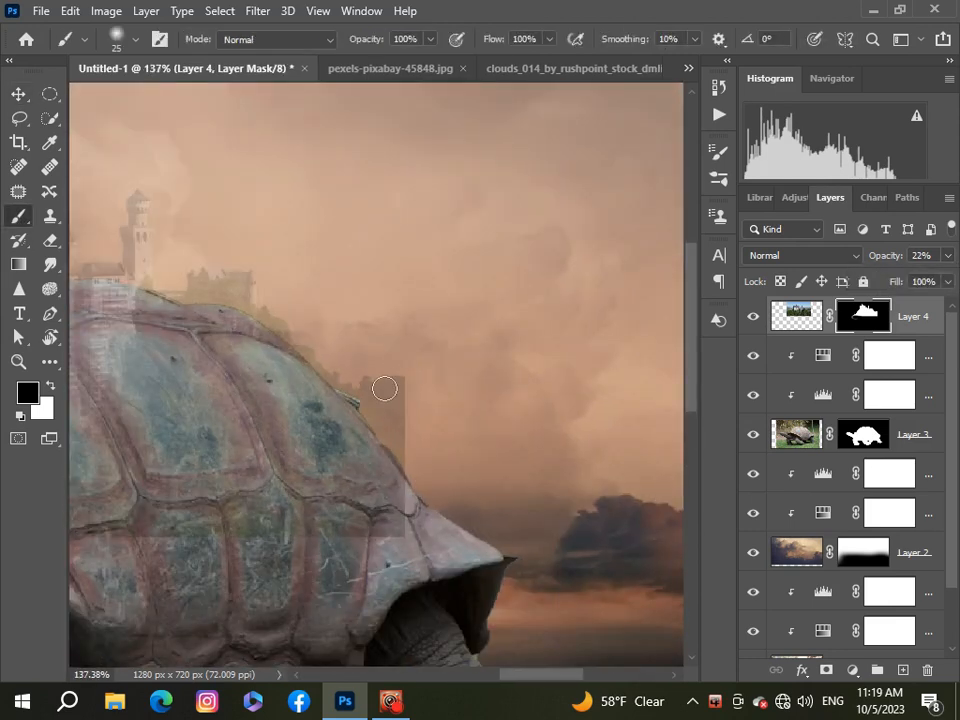
pyautogui.moveTo(372, 375)
pyautogui.mouseDown()
pyautogui.moveTo(414, 439)
pyautogui.moveTo(371, 368)
pyautogui.mouseUp()
pyautogui.hotkey('ctrl', 'z')
pyautogui.press(']')
pyautogui.press(']')
pyautogui.moveTo(388, 378)
pyautogui.mouseDown()
pyautogui.moveTo(414, 418)
pyautogui.moveTo(423, 462)
pyautogui.mouseUp()
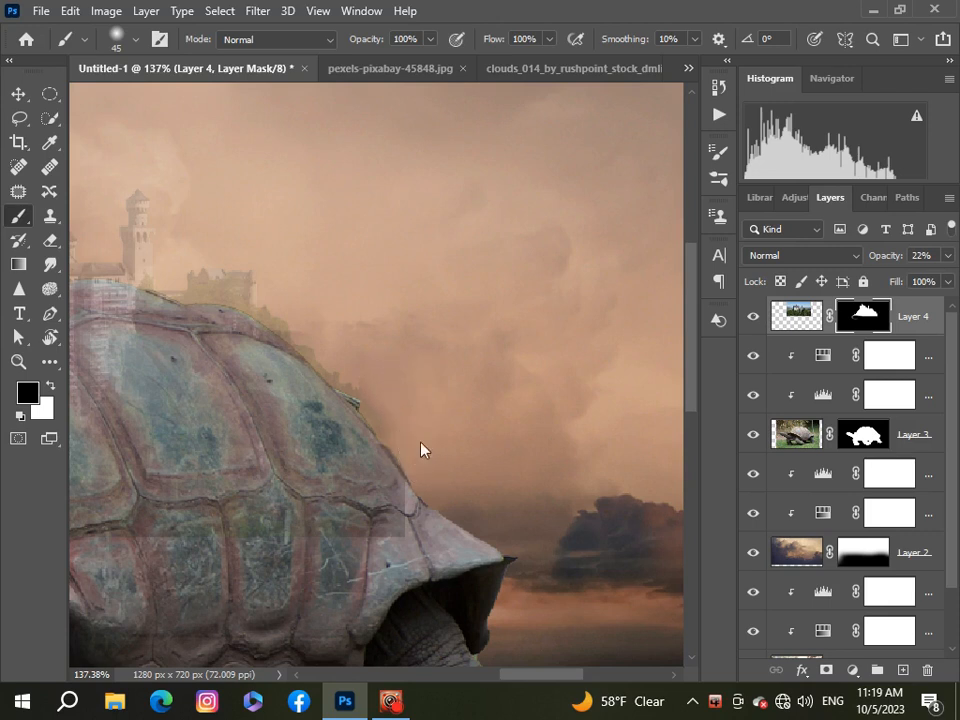
# Restore the castle layer's opacity to 100% and inspect the forest edge at the rear of the shell.
pyautogui.hotkey('ctrl', '0')
pyautogui.scroll(2, 419, 441)
pyautogui.scroll(-3, 419, 441)
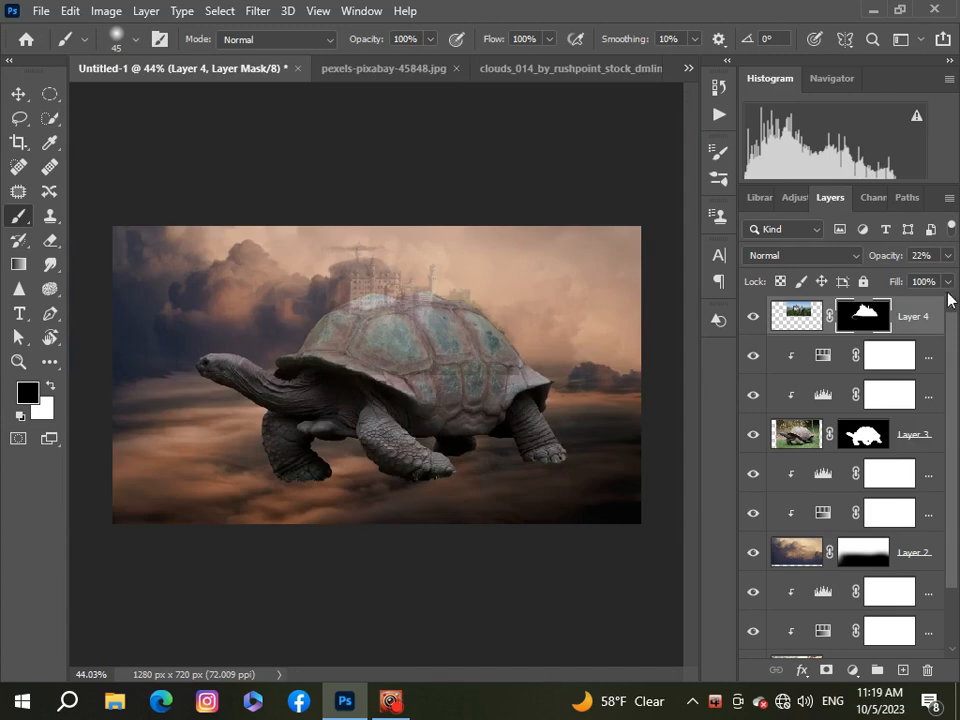
pyautogui.click(947, 256)
pyautogui.moveTo(879, 284); pyautogui.dragTo(948, 282)
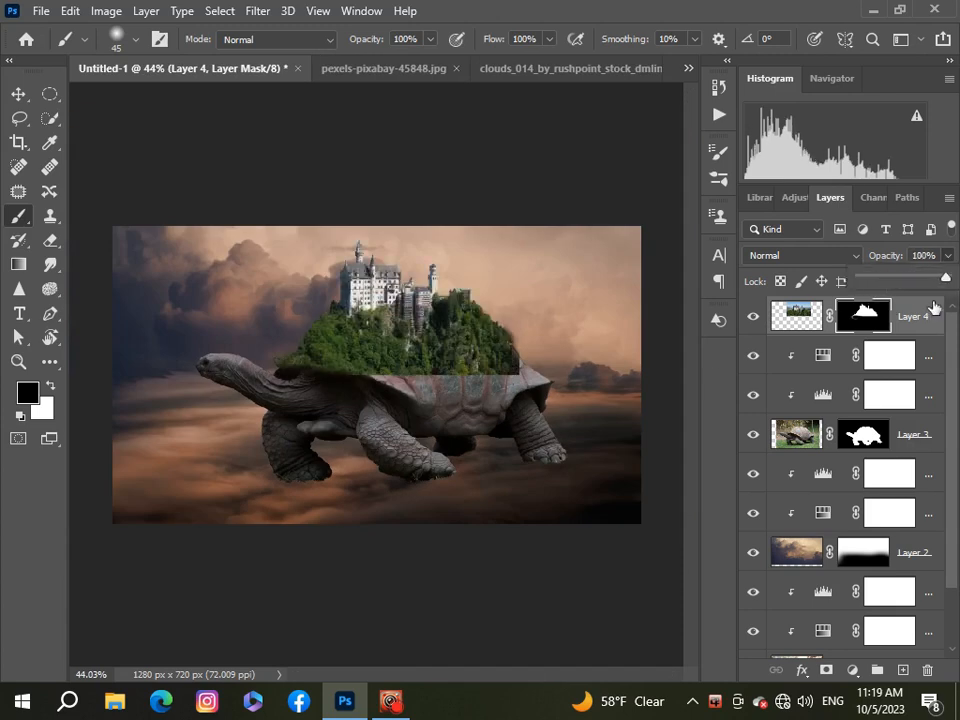
pyautogui.scroll(5, 527, 337)
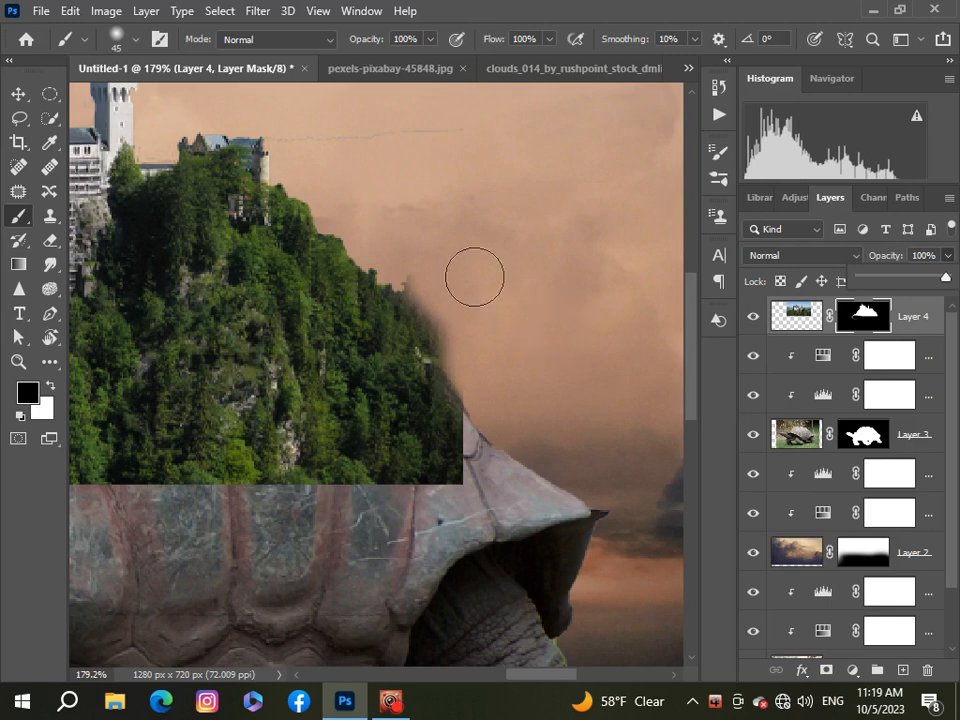
# Mask out the forest fringe along the shell's rear slope with the 45 px black brush and check the whole composite.
pyautogui.moveTo(419, 251)
pyautogui.mouseDown()
pyautogui.moveTo(461, 304)
pyautogui.moveTo(416, 249)
pyautogui.moveTo(443, 285)
pyautogui.mouseUp()
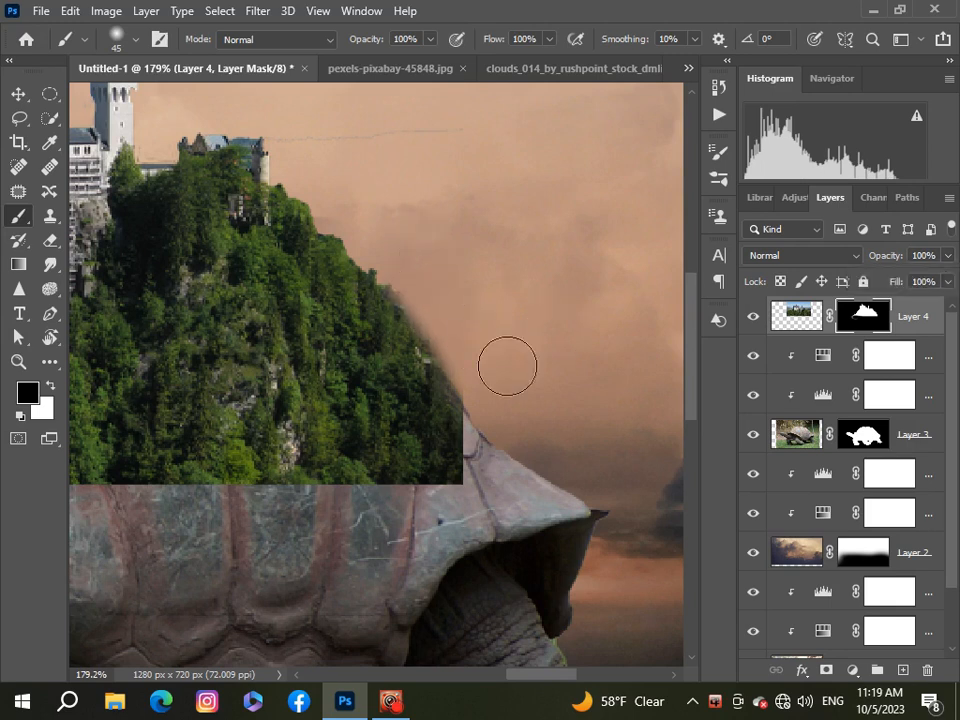
pyautogui.scroll(-6, 505, 412)
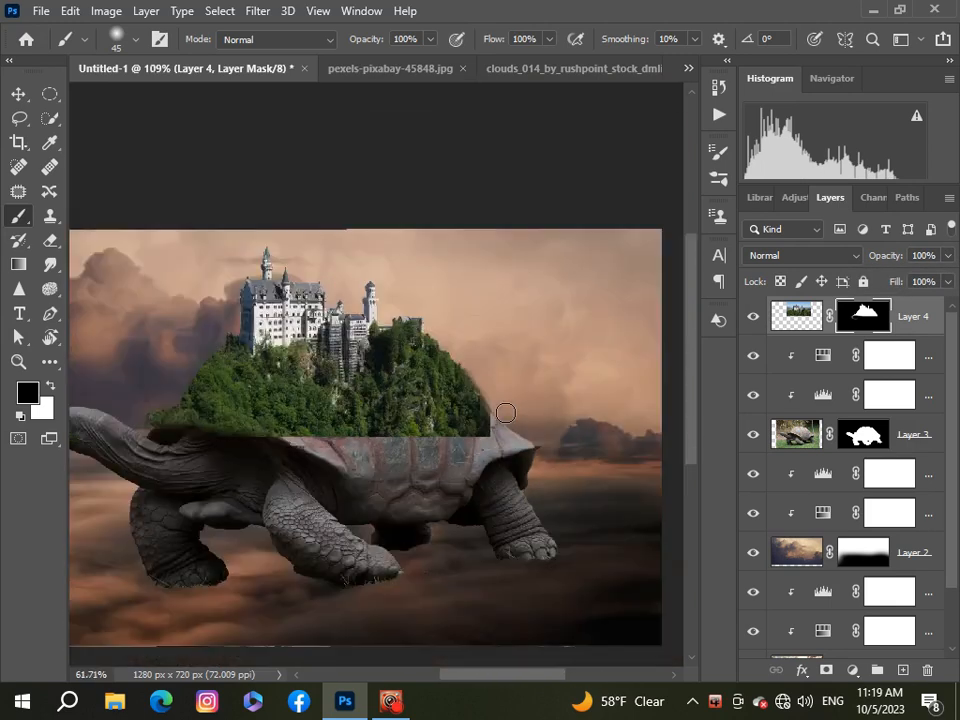
pyautogui.scroll(4, 505, 412)
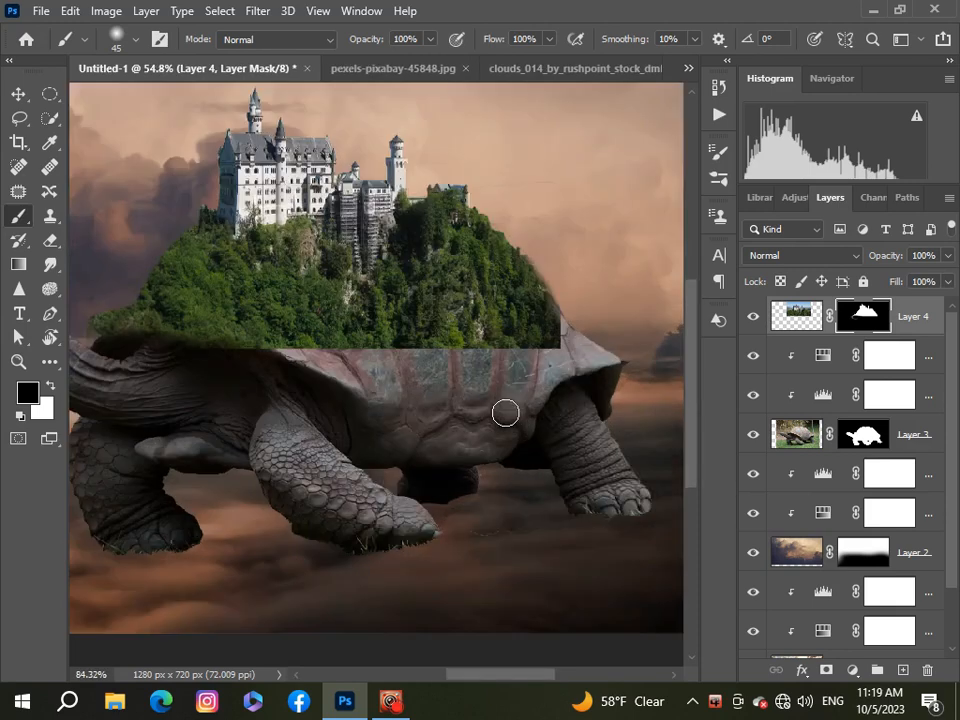
pyautogui.scroll(-2, 505, 412)
pyautogui.scroll(-1, 505, 412)
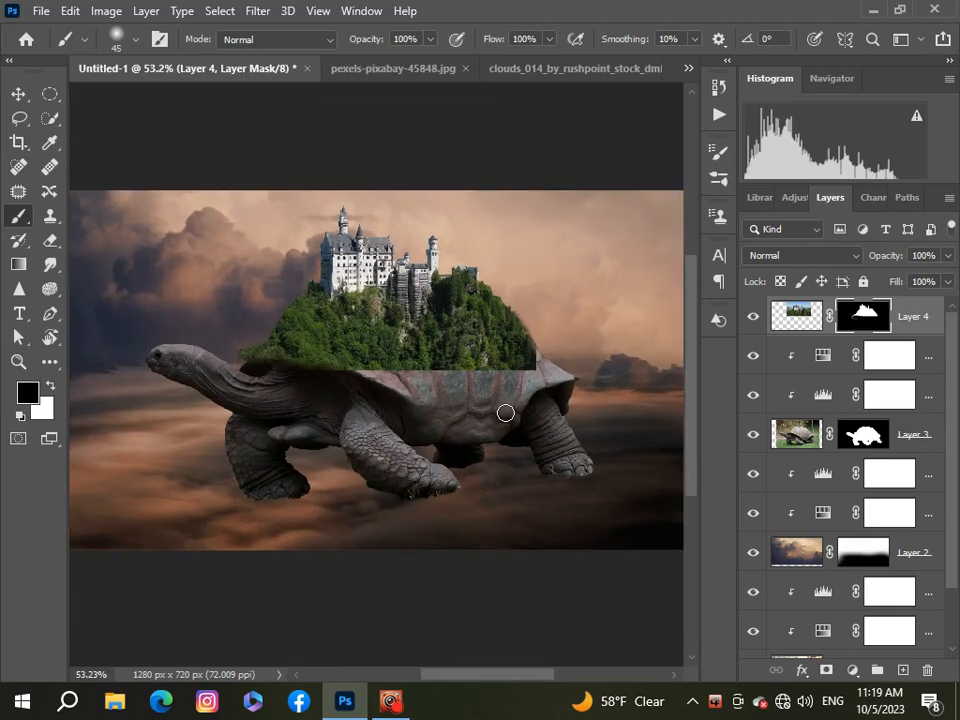
# Duplicate the castle layer with its mask and move the copy down over the tortoise's shell.
pyautogui.click(20, 98)
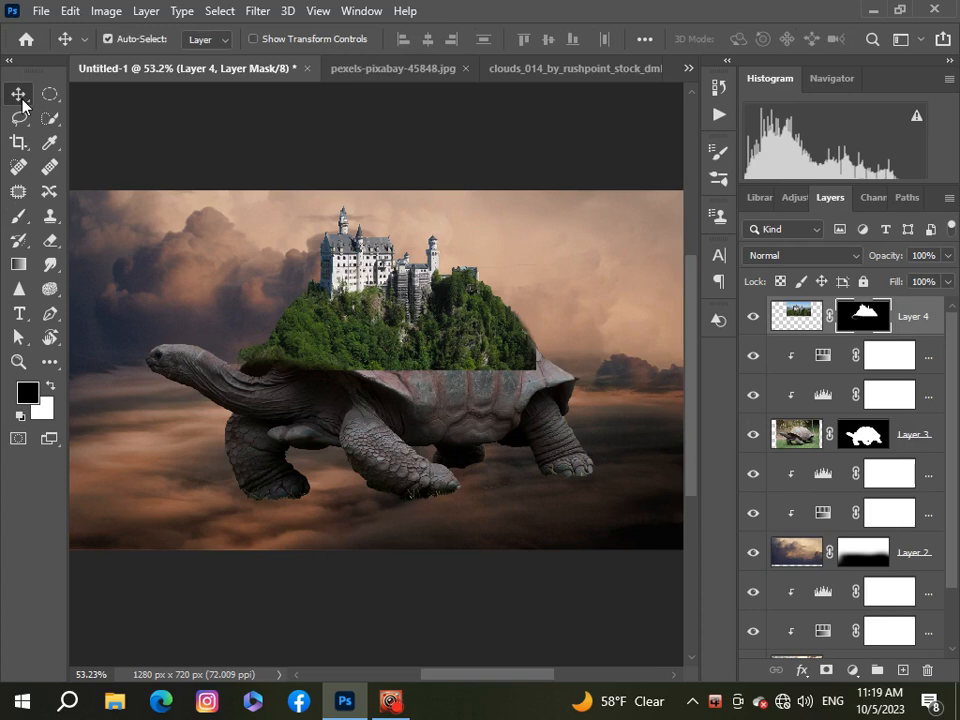
pyautogui.click(800, 315)
pyautogui.hotkey('ctrl', 'j')
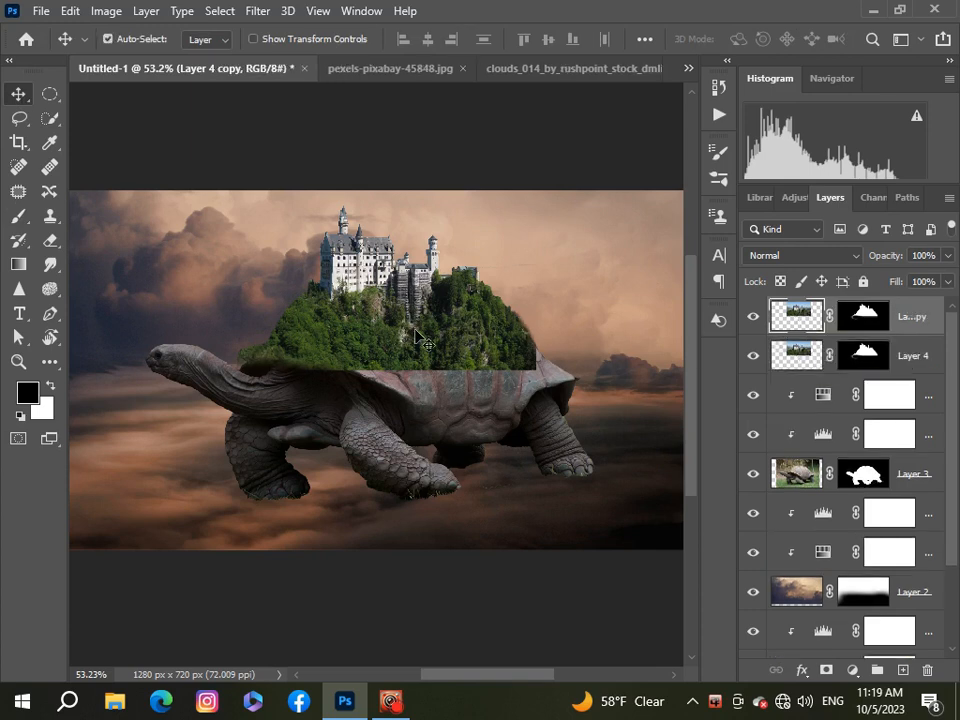
pyautogui.moveTo(432, 350); pyautogui.dragTo(474, 400)
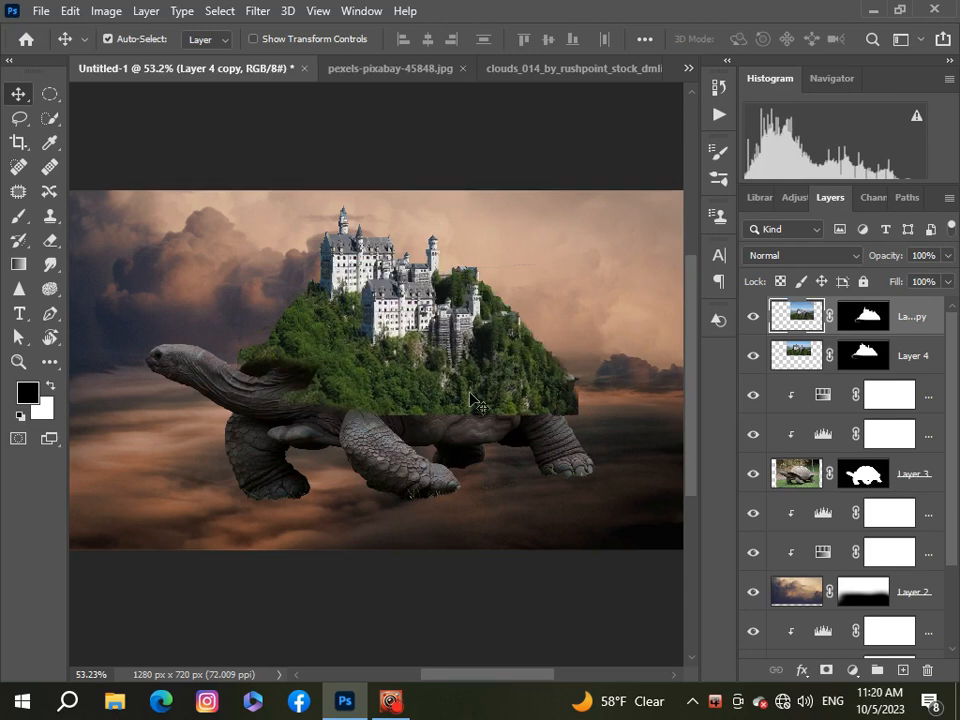
# Rotate the castle copy about 178° so it hangs upside down and place its forest over the shell's rear half.
pyautogui.hotkey('ctrl', 't')
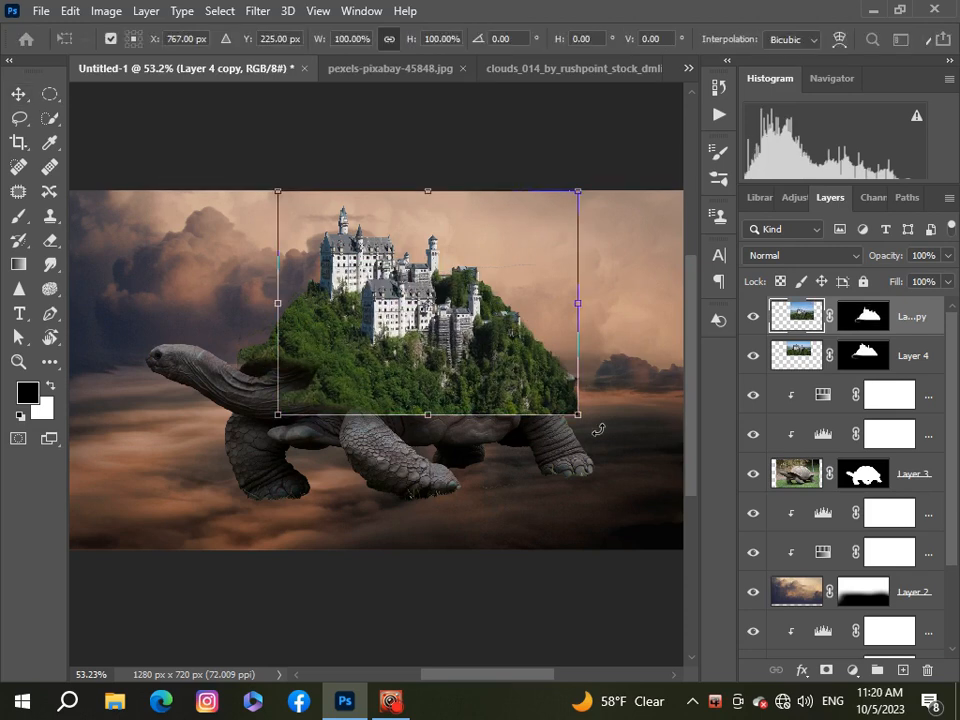
pyautogui.moveTo(598, 429); pyautogui.dragTo(240, 380)
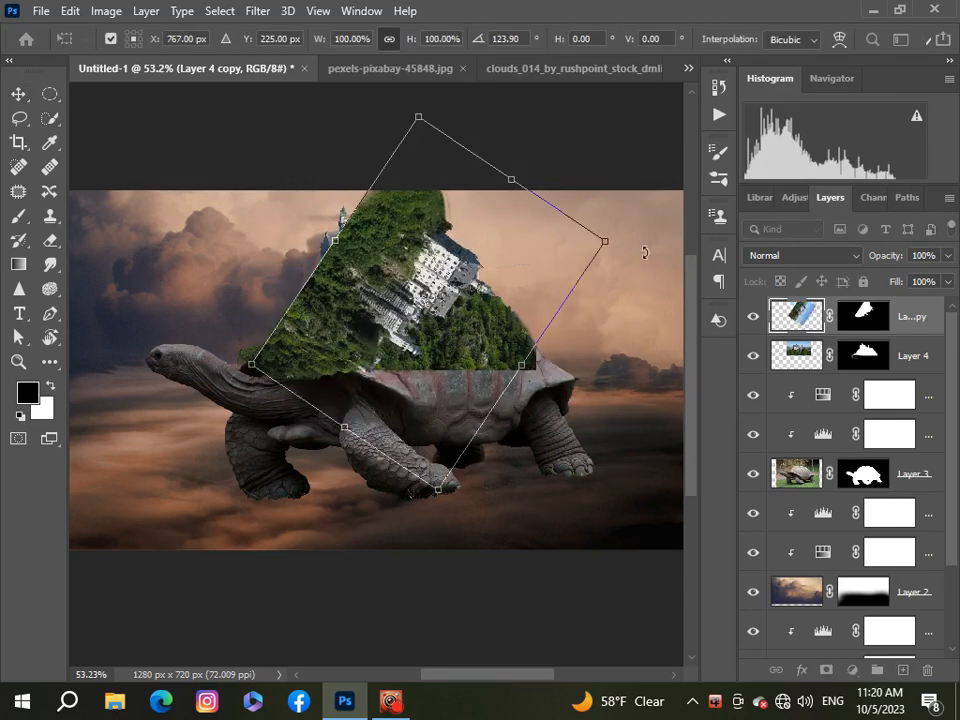
pyautogui.moveTo(645, 252); pyautogui.dragTo(640, 360)
pyautogui.moveTo(485, 250); pyautogui.dragTo(514, 385)
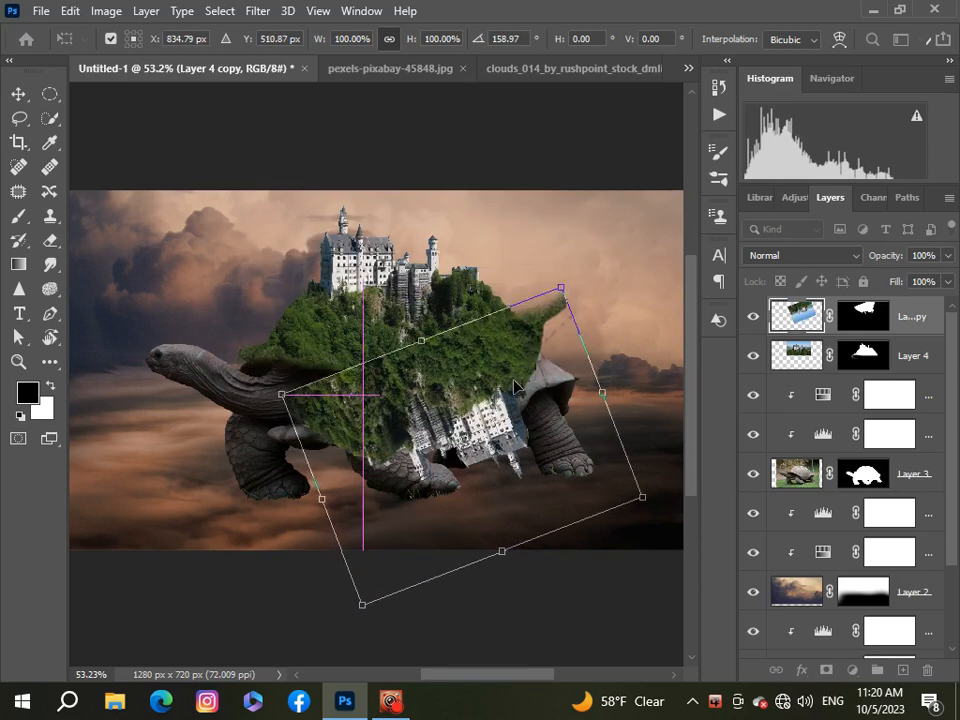
pyautogui.moveTo(647, 519); pyautogui.dragTo(579, 529)
pyautogui.moveTo(531, 441); pyautogui.dragTo(576, 453)
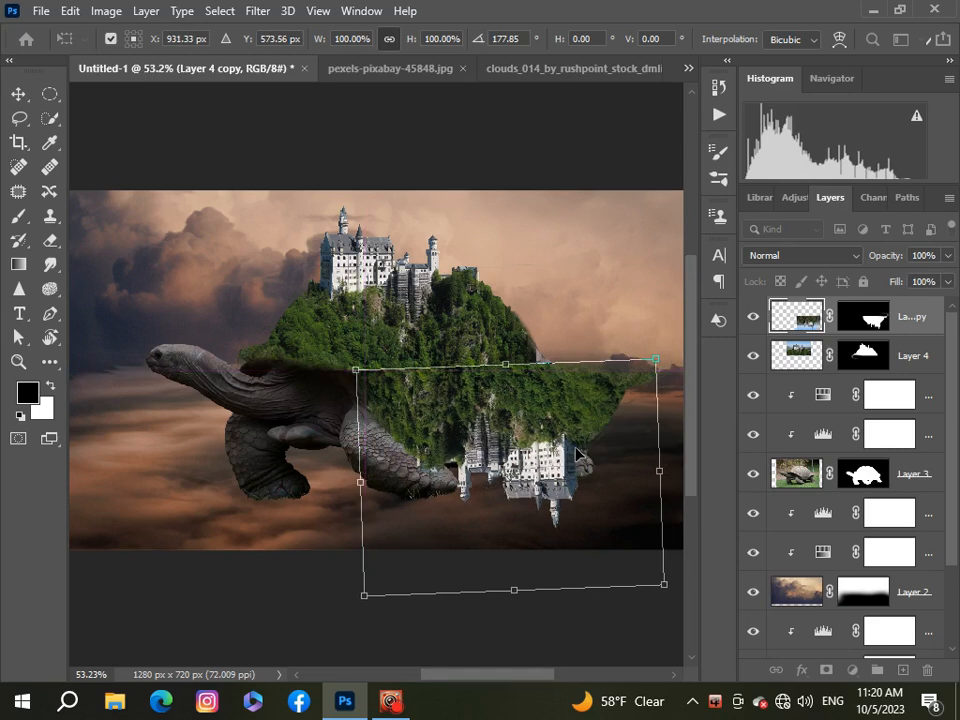
pyautogui.scroll(-3, 570, 468)
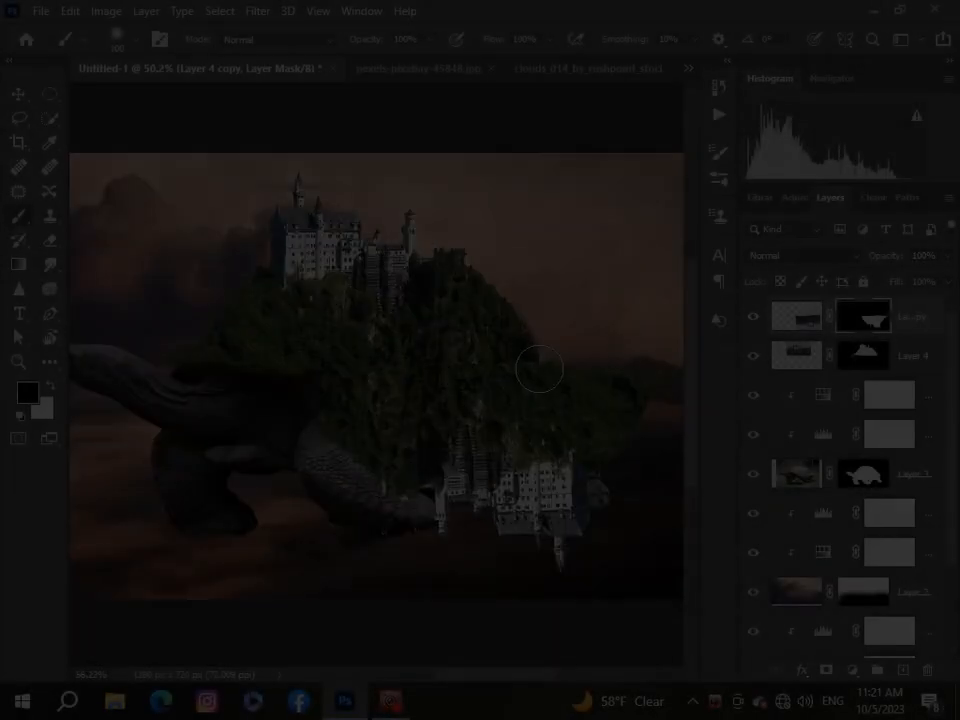
pyautogui.scroll(-3, 656, 377)
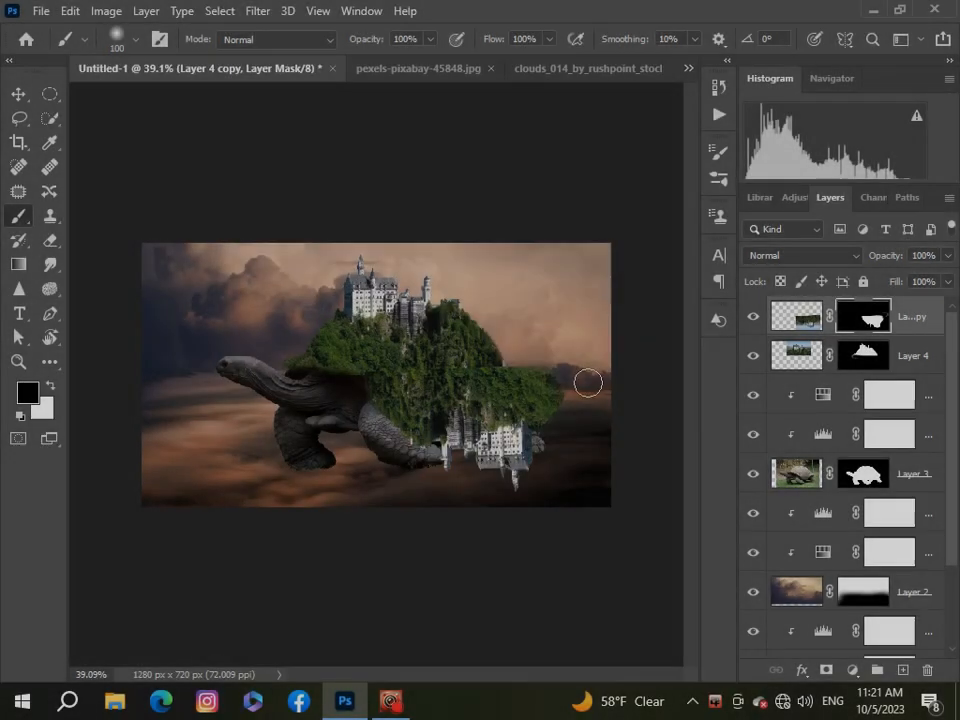
# Lower the castle copy's opacity to 43% so the shell shows through the inverted forest.
pyautogui.click(948, 255)
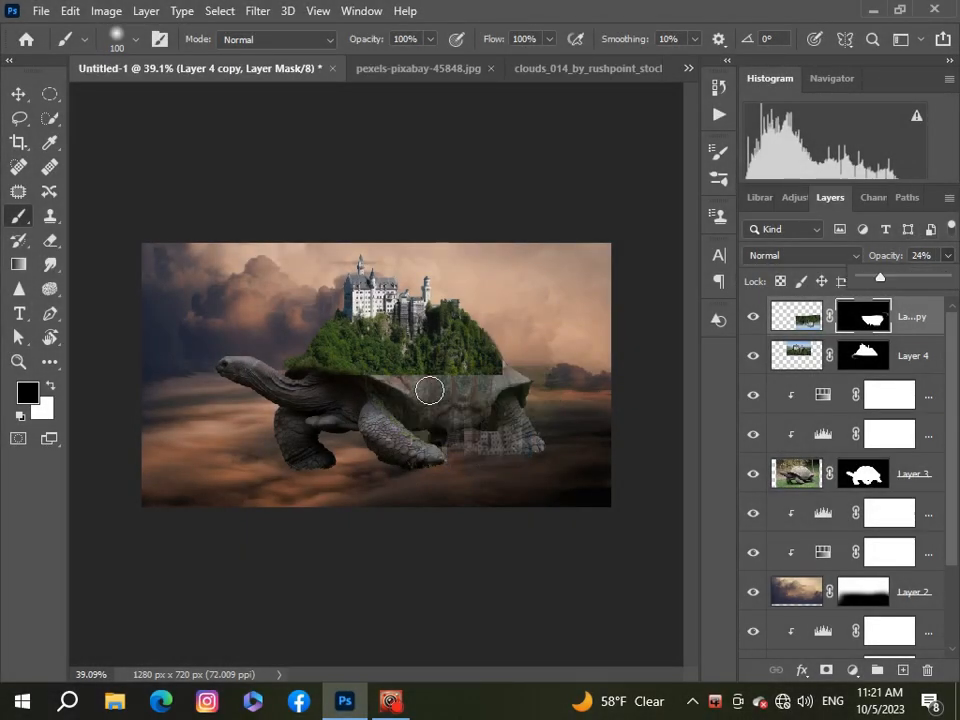
pyautogui.scroll(2, 431, 390)
pyautogui.click(18, 93)
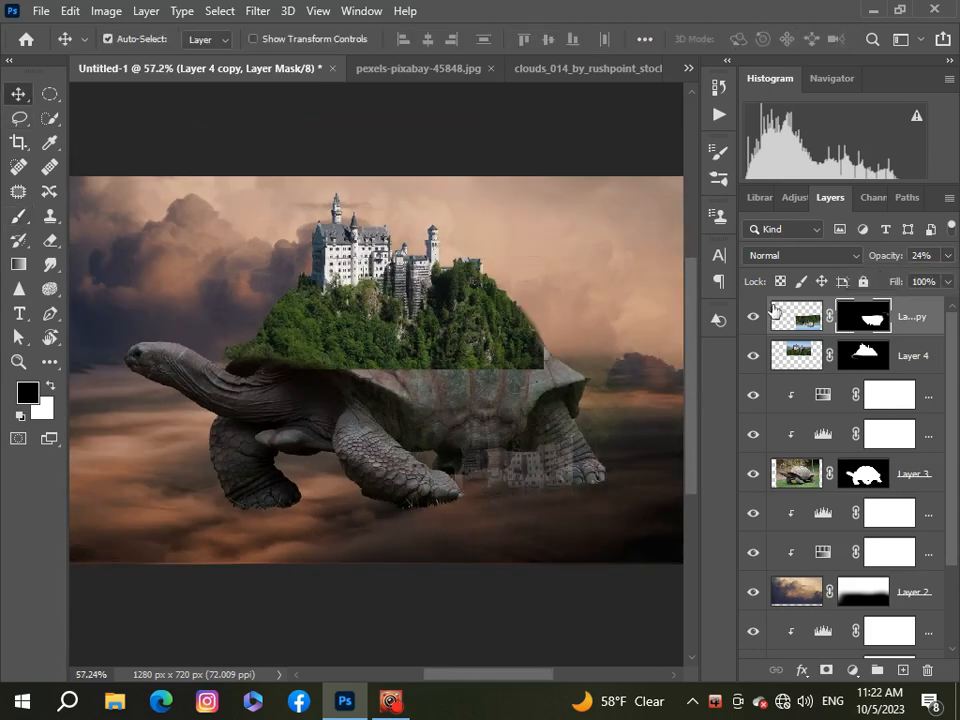
pyautogui.click(948, 256)
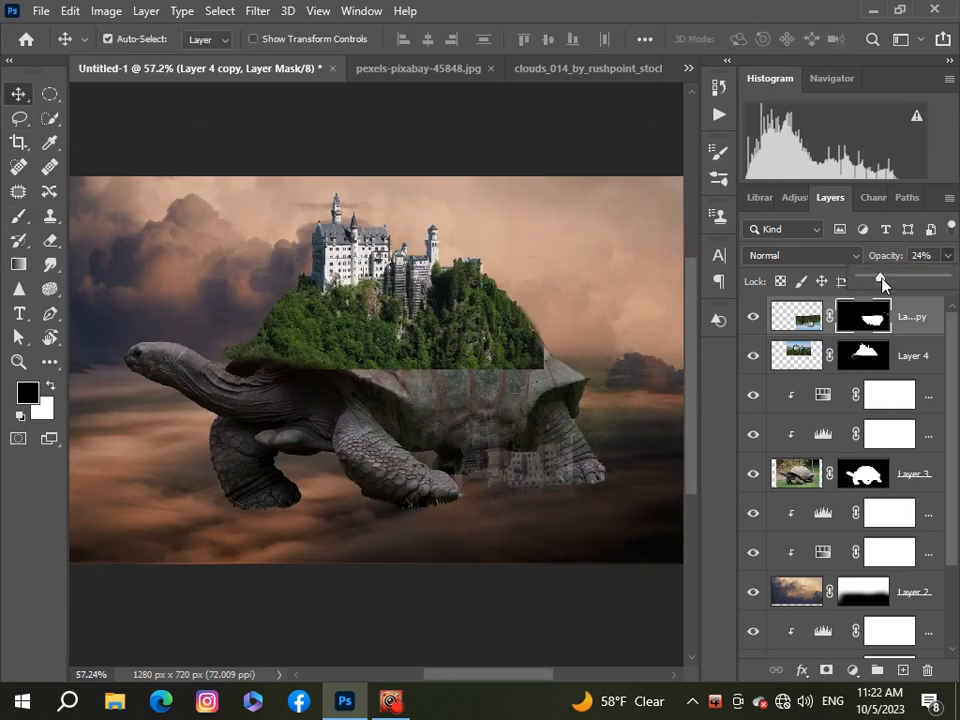
pyautogui.moveTo(882, 285)
pyautogui.mouseDown()
pyautogui.moveTo(908, 285)
pyautogui.moveTo(898, 289)
pyautogui.mouseUp()
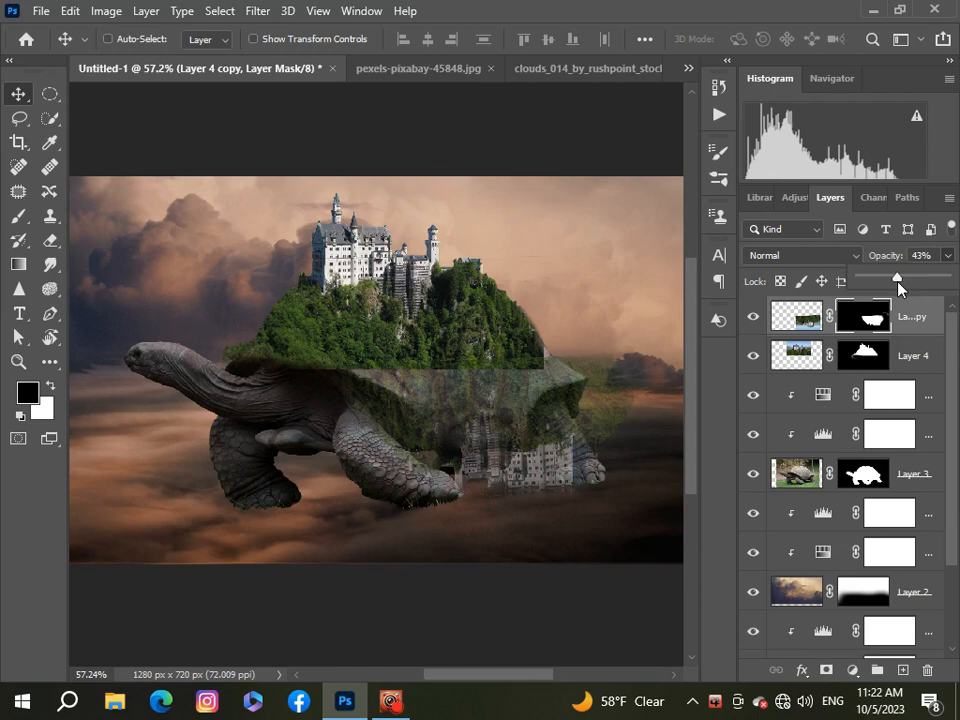
# Nudge the inverted castle copy up and toward the tortoise's head to about X 913 px, Y 559 px.
pyautogui.hotkey('ctrl', 't')
pyautogui.press('Up')
pyautogui.press('Up')
pyautogui.press('Up')
pyautogui.press('Up')
pyautogui.press('Up')
pyautogui.press('Up')
pyautogui.press('Up')
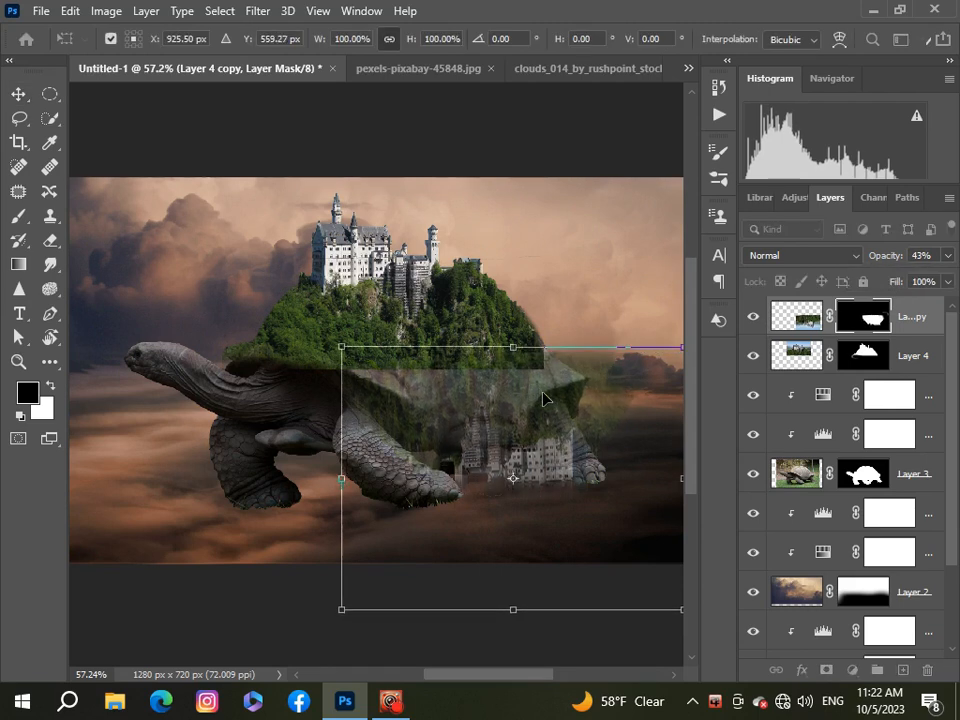
pyautogui.press('Left')
pyautogui.press('Left')
pyautogui.press('Left')
pyautogui.press('Left')
pyautogui.press('Left')
pyautogui.press('Left')
pyautogui.press('Left')
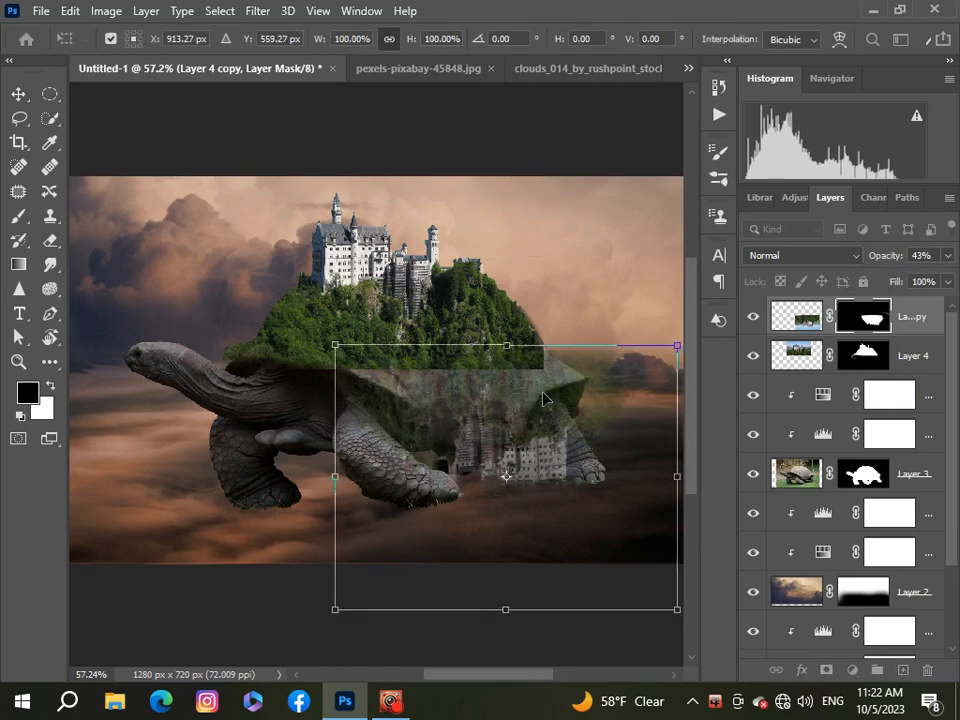
pyautogui.press('Return')
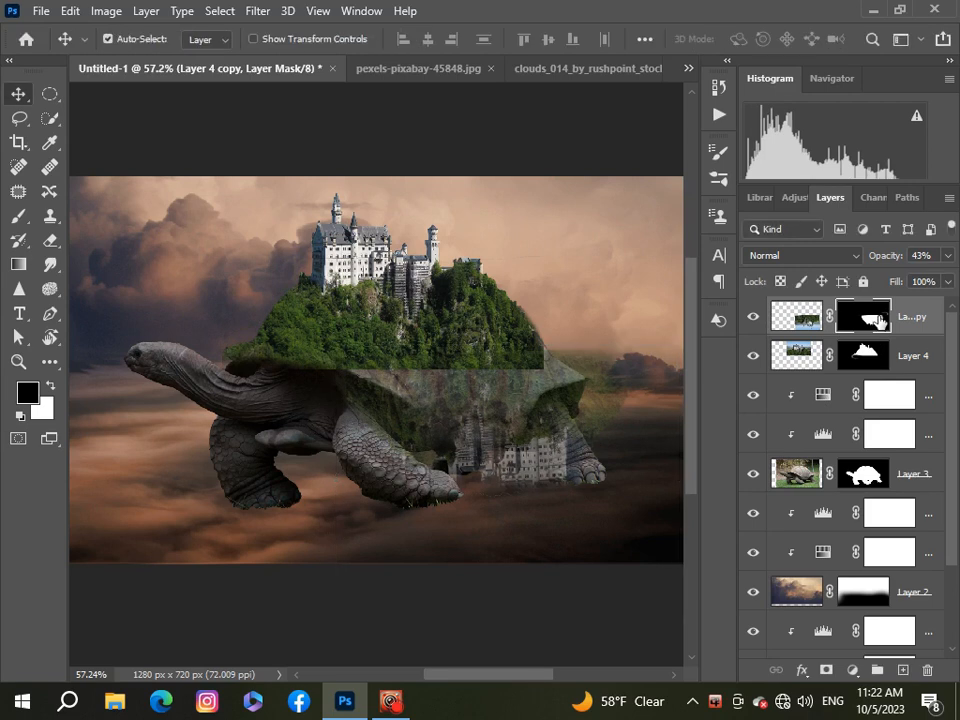
# Mask out the inverted castle in front of the hind leg and below the belly with a 100 px black brush.
pyautogui.click(18, 215)
pyautogui.scroll(2, 582, 465)
pyautogui.scroll(2, 582, 465)
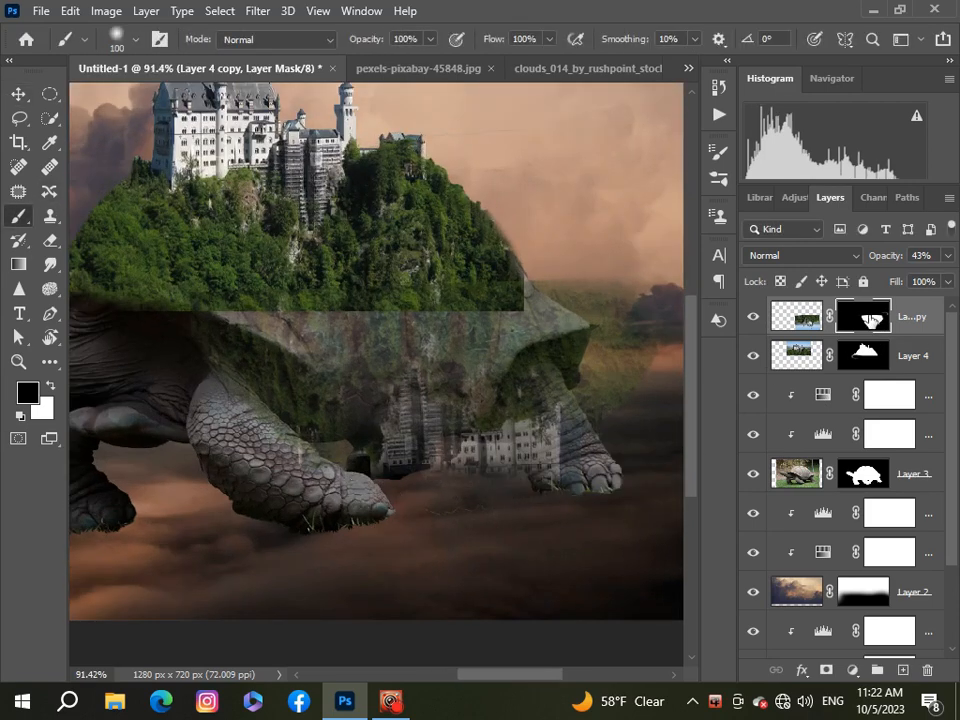
pyautogui.moveTo(538, 497)
pyautogui.mouseDown()
pyautogui.moveTo(482, 490)
pyautogui.moveTo(599, 458)
pyautogui.moveTo(590, 446)
pyautogui.moveTo(406, 487)
pyautogui.mouseUp()
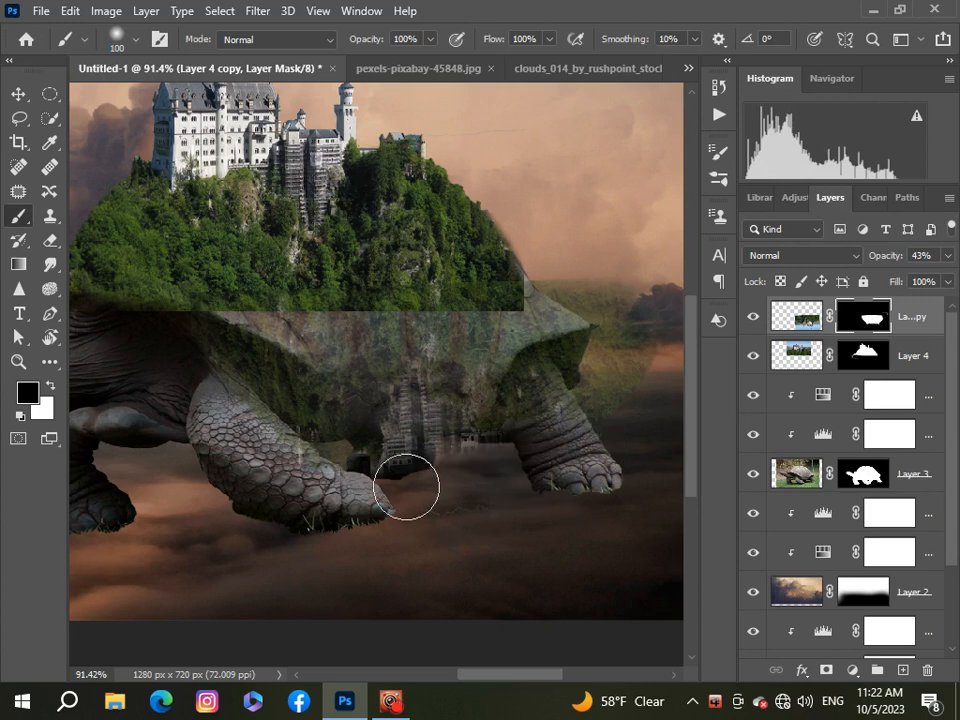
pyautogui.scroll(-3, 360, 499)
pyautogui.scroll(3, 366, 451)
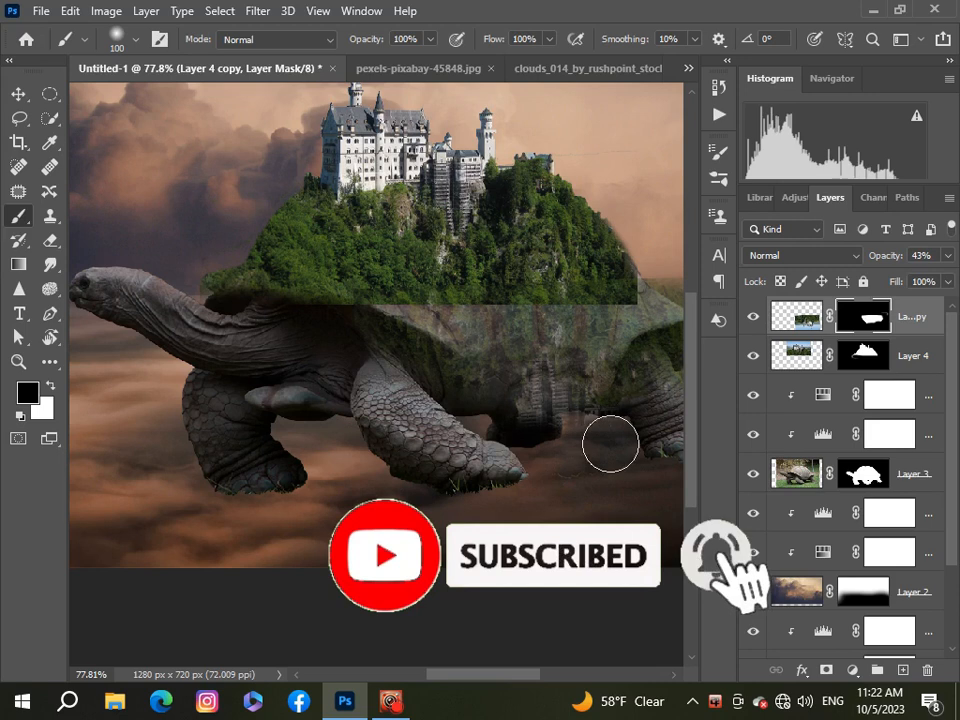
# Reduce the brush to 30 px and clean up the copy's mask along the belly edge between the legs.
pyautogui.scroll(4, 579, 499)
pyautogui.press('[')
pyautogui.press('[')
pyautogui.press('[')
pyautogui.press('[')
pyautogui.press('[')
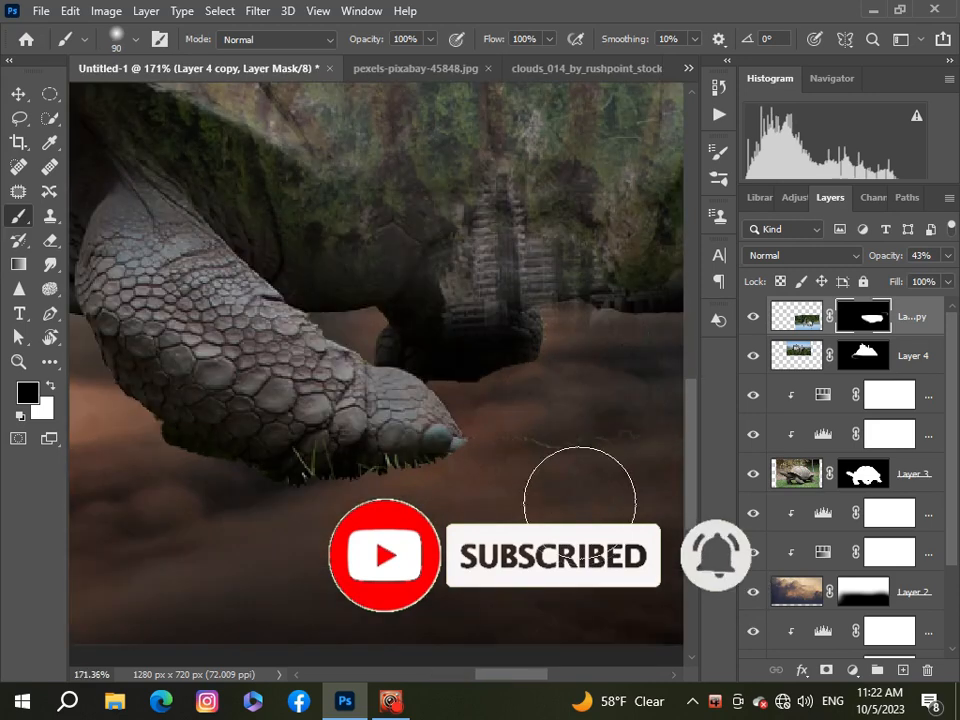
pyautogui.moveTo(531, 677); pyautogui.dragTo(543, 678)
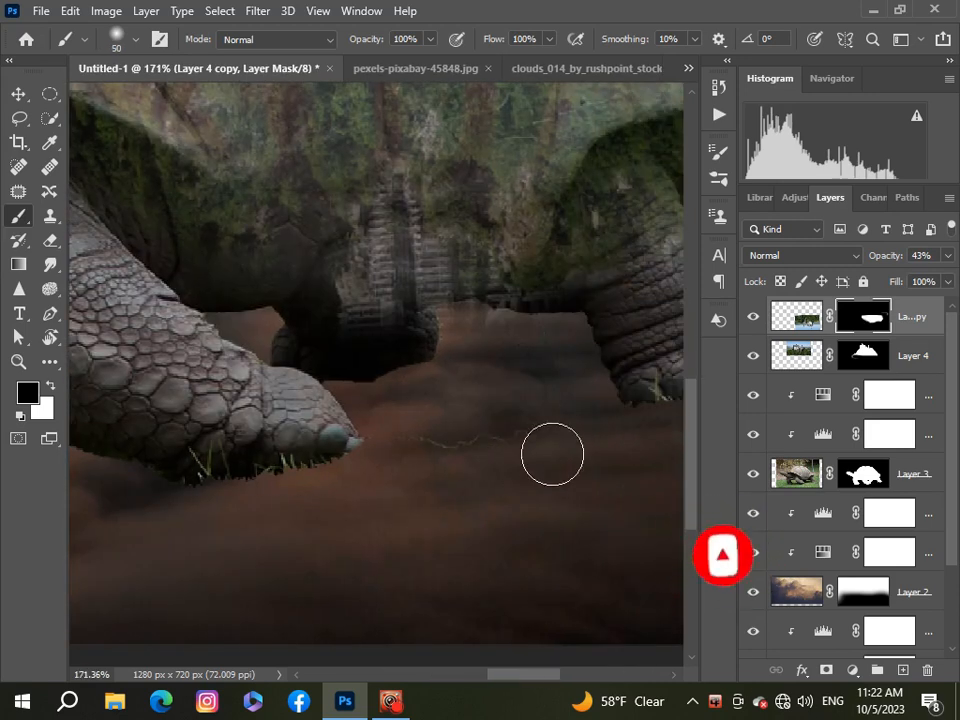
pyautogui.press('[')
pyautogui.press('[')
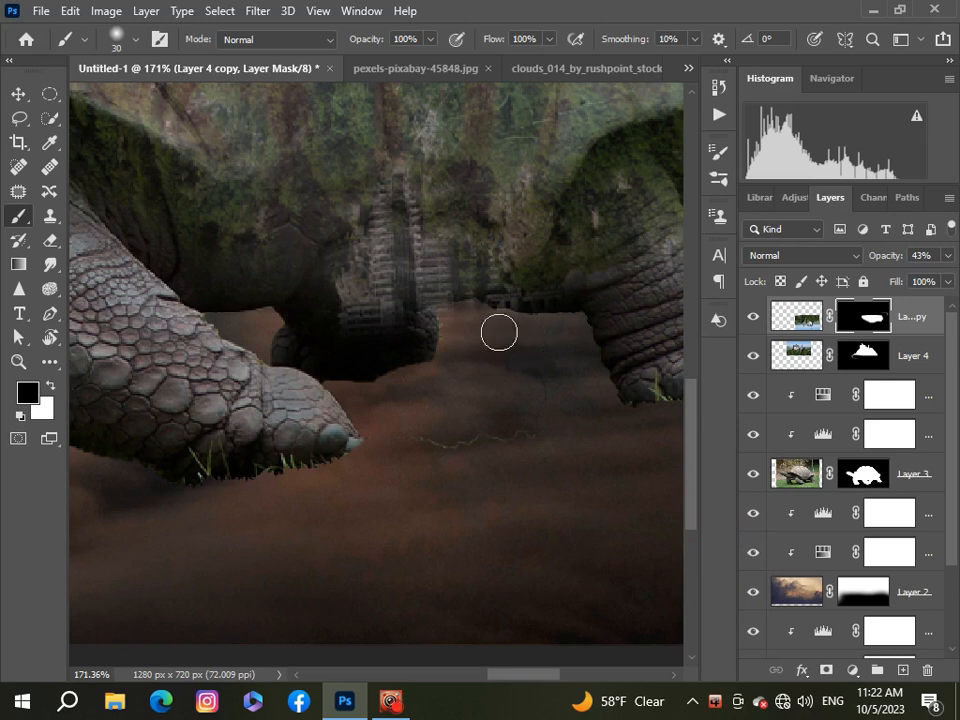
pyautogui.scroll(-4, 478, 377)
pyautogui.scroll(1, 479, 377)
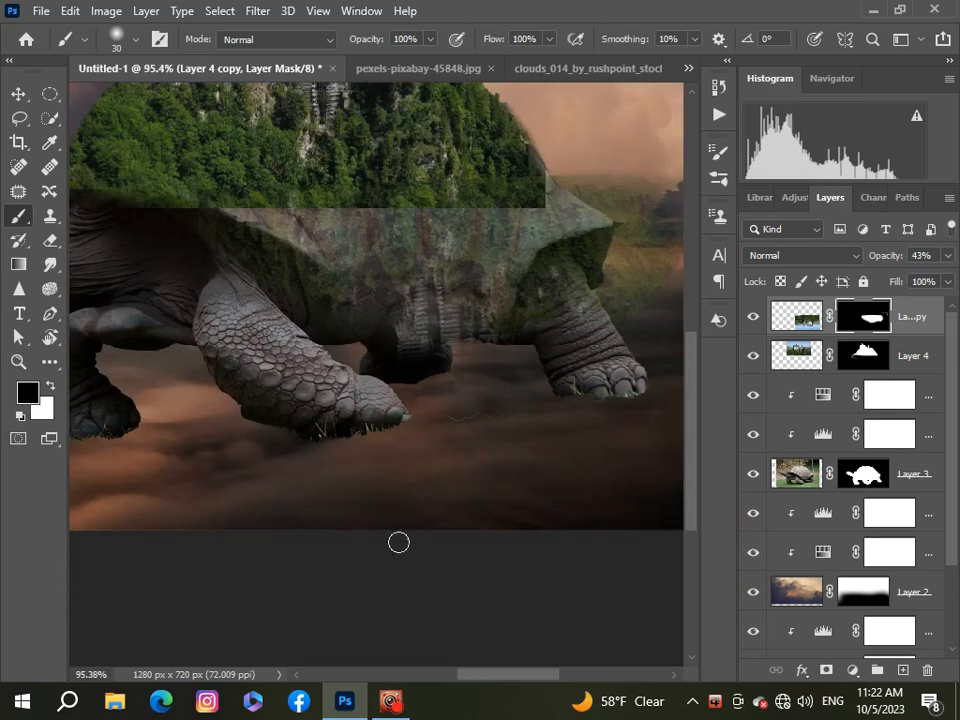
# Mask out the inverted forest spilling into the sky above the shell's rear edge with the 30 px brush.
pyautogui.moveTo(516, 678); pyautogui.dragTo(561, 682)
pyautogui.moveTo(686, 493); pyautogui.dragTo(678, 419)
pyautogui.scroll(2, 394, 368)
pyautogui.scroll(2, 394, 368)
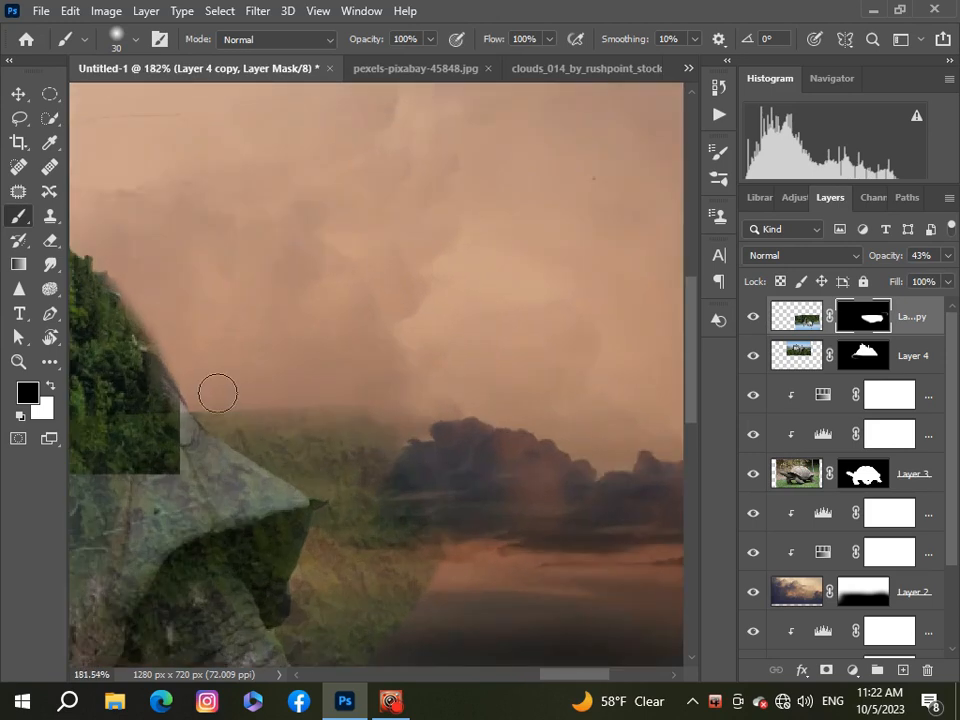
pyautogui.moveTo(217, 393); pyautogui.dragTo(324, 461)
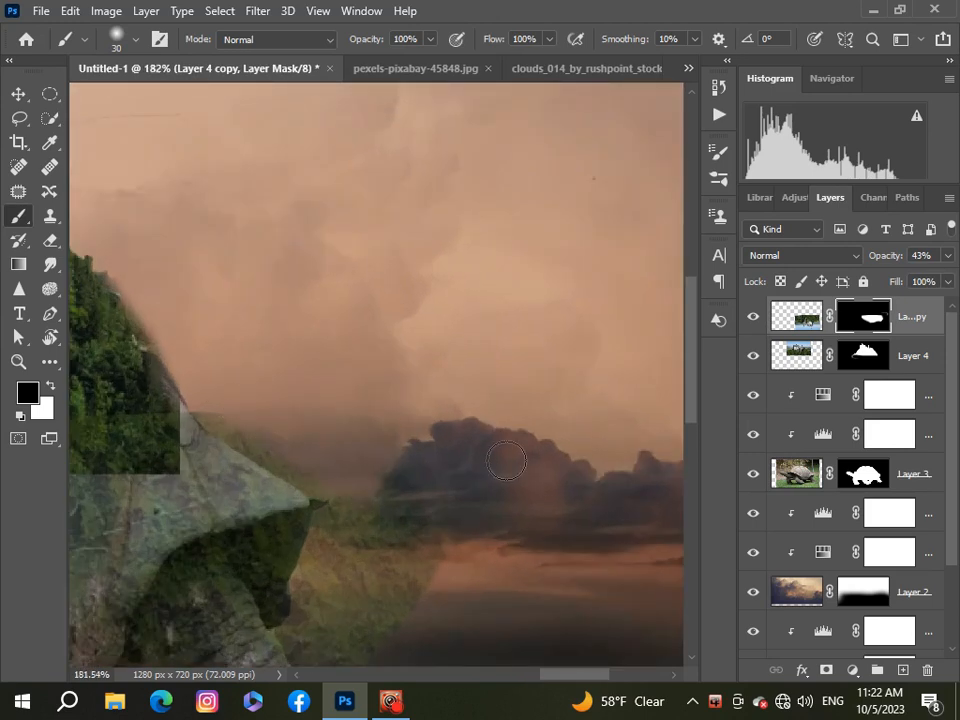
# Mask out the remaining inverted forest over the clouds behind the shell's rear rim and hind leg.
pyautogui.moveTo(690, 402); pyautogui.dragTo(693, 427)
pyautogui.moveTo(305, 335)
pyautogui.mouseDown()
pyautogui.moveTo(358, 343)
pyautogui.moveTo(312, 450)
pyautogui.moveTo(312, 495)
pyautogui.moveTo(403, 462)
pyautogui.moveTo(429, 342)
pyautogui.mouseUp()
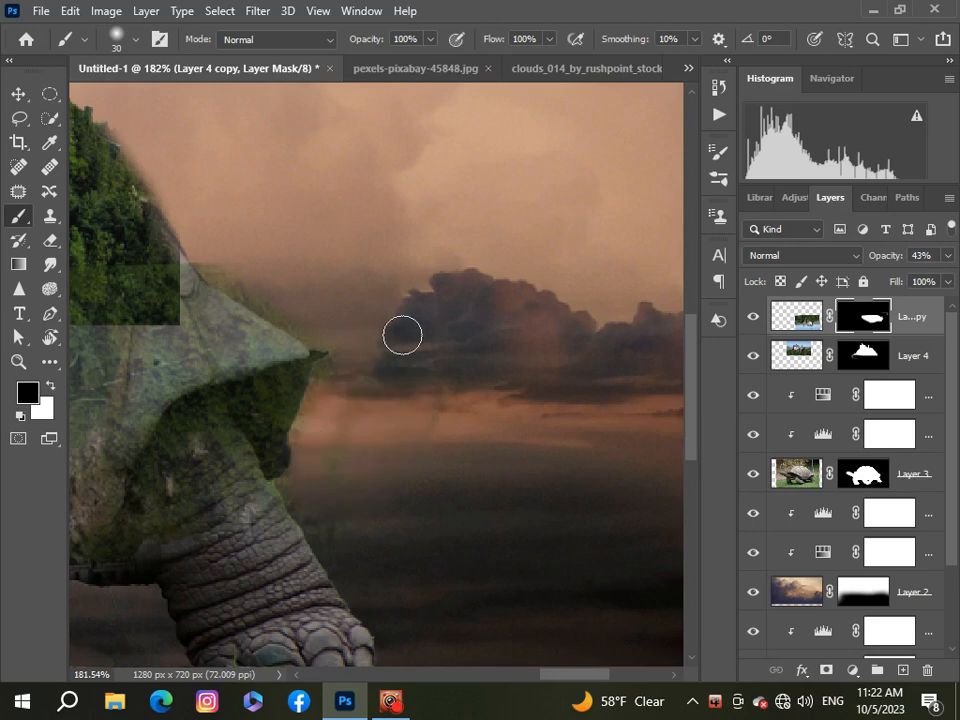
pyautogui.scroll(-2, 316, 512)
pyautogui.scroll(-3, 300, 520)
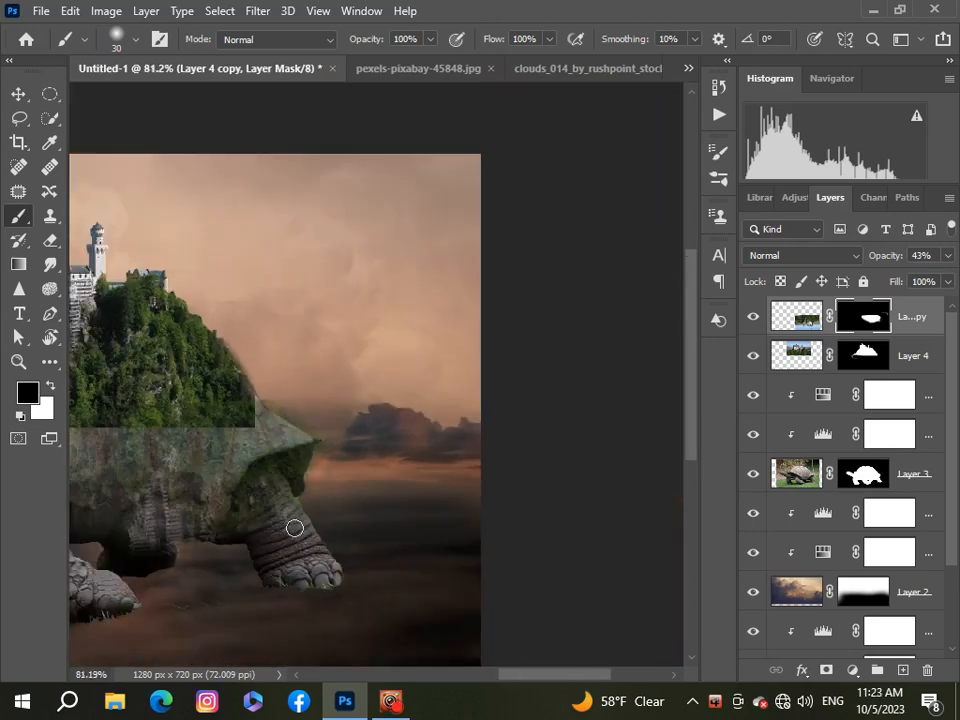
pyautogui.scroll(5, 272, 521)
pyautogui.scroll(-5, 284, 528)
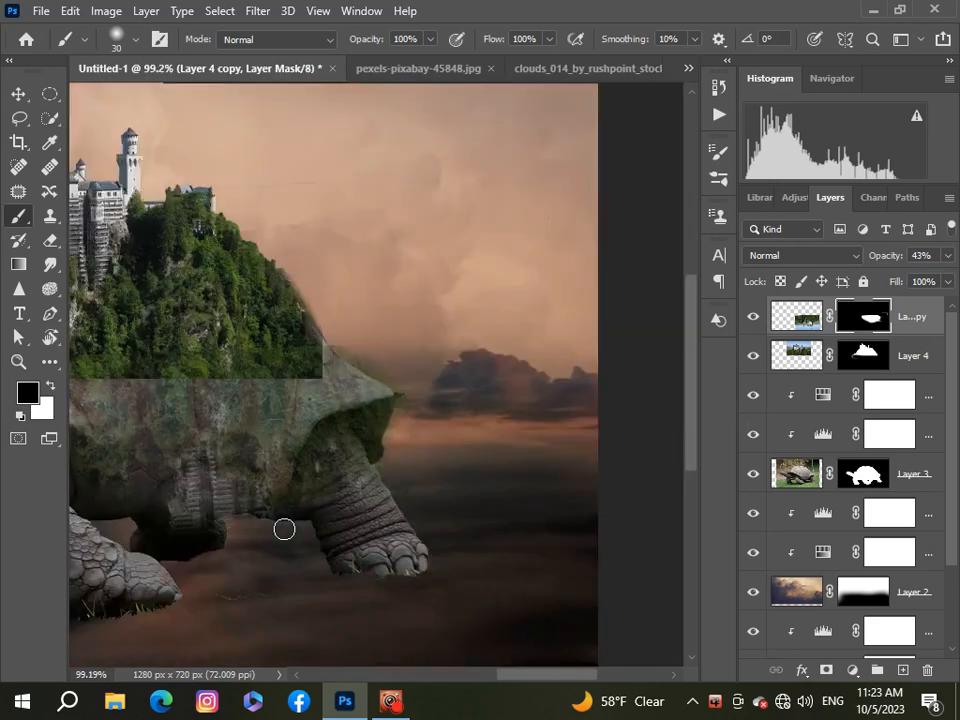
# Check the masked forest copy at 100% opacity and reduce its opacity to 57%.
pyautogui.click(949, 256)
pyautogui.scroll(4, 568, 403)
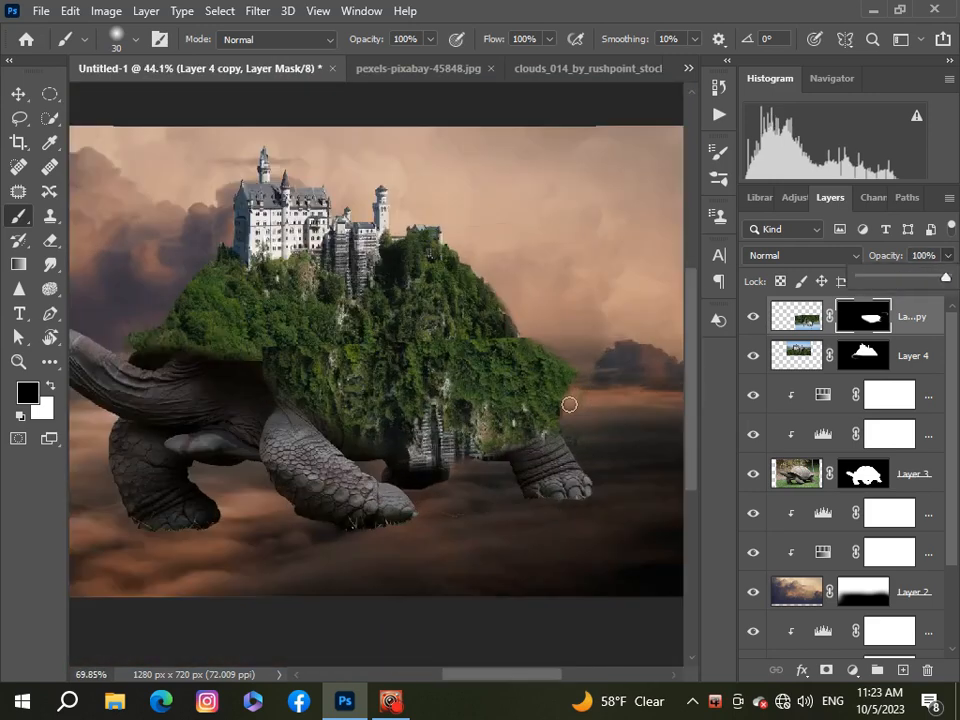
pyautogui.scroll(1, 568, 403)
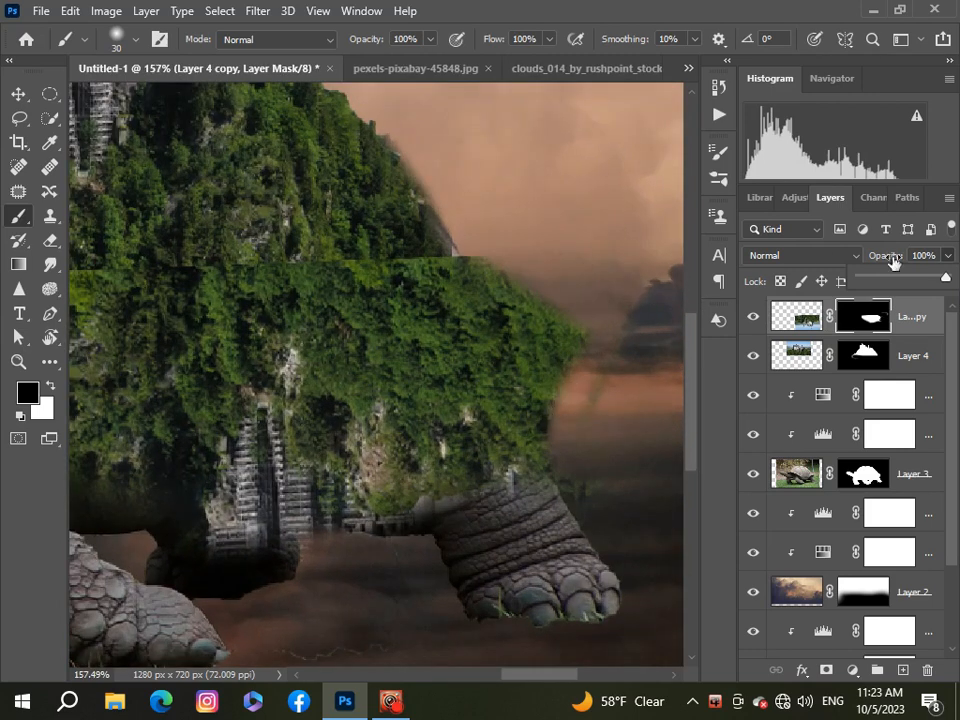
pyautogui.moveTo(946, 282); pyautogui.dragTo(908, 282)
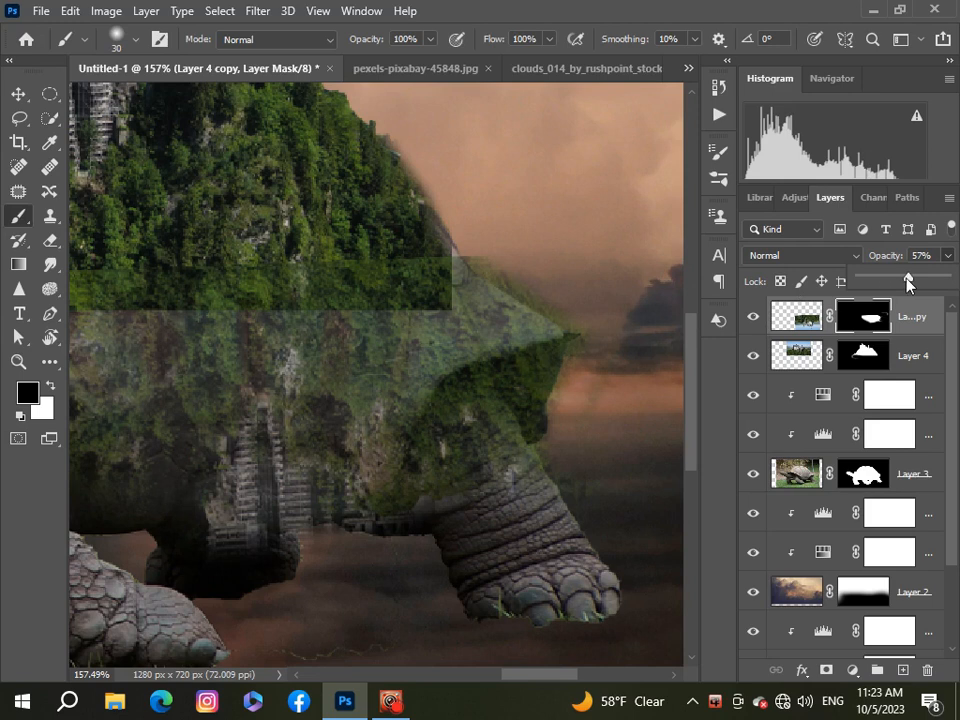
# Reduce the brush to 8 px and mask out the forest fringe spilling above the shell's sloping rear edge.
pyautogui.scroll(3, 529, 242)
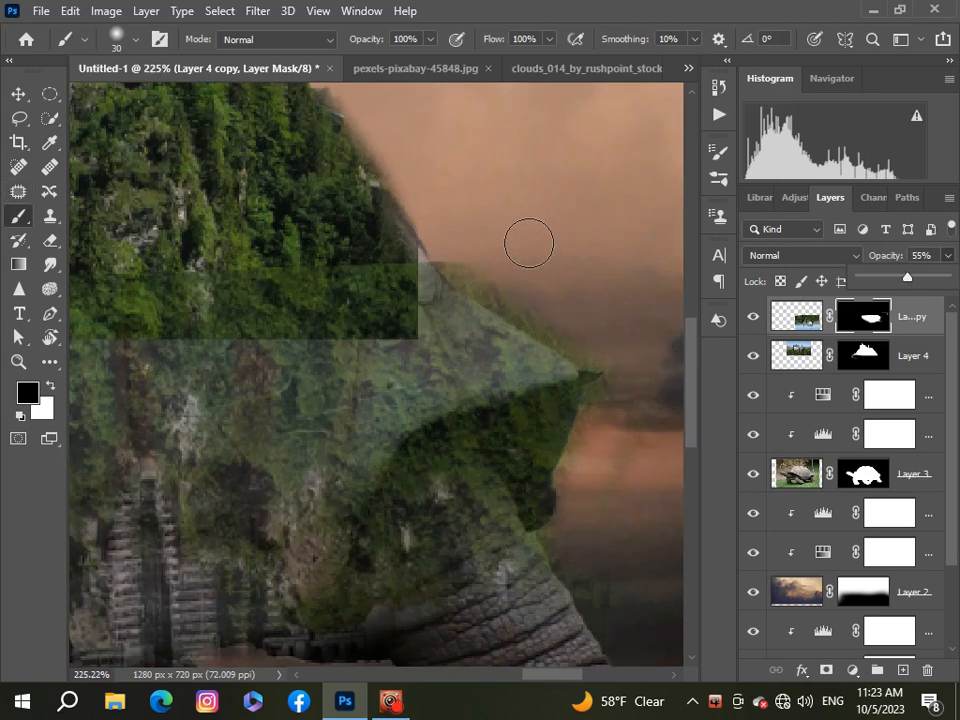
pyautogui.press('[')
pyautogui.press('[')
pyautogui.press('[')
pyautogui.press('[')
pyautogui.scroll(4, 471, 264)
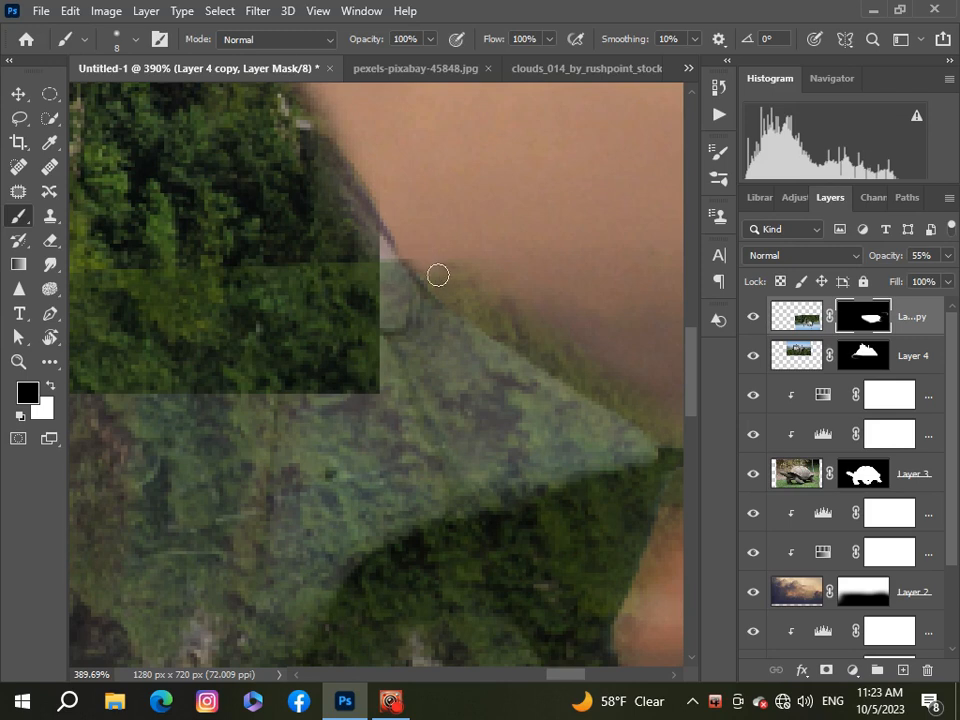
pyautogui.moveTo(483, 311); pyautogui.dragTo(552, 357)
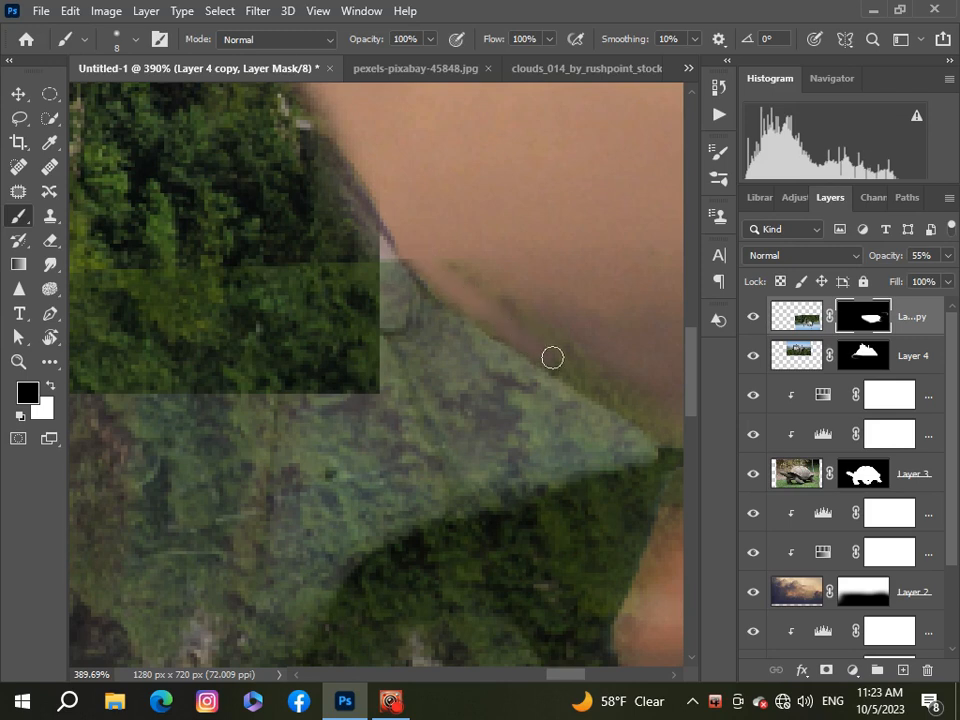
# Trace the underside of the shell's rear rim on the copy's mask with the 8 px brush, down to the belly.
pyautogui.scroll(-10, 656, 460)
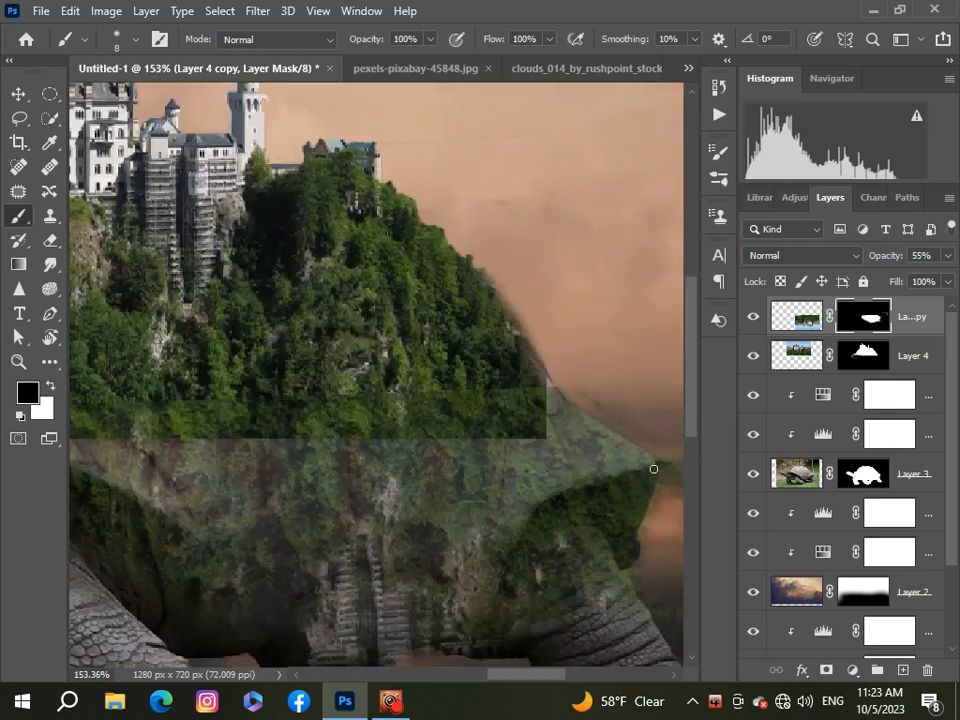
pyautogui.hscroll(3, 555, 686)
pyautogui.scroll(8, 568, 466)
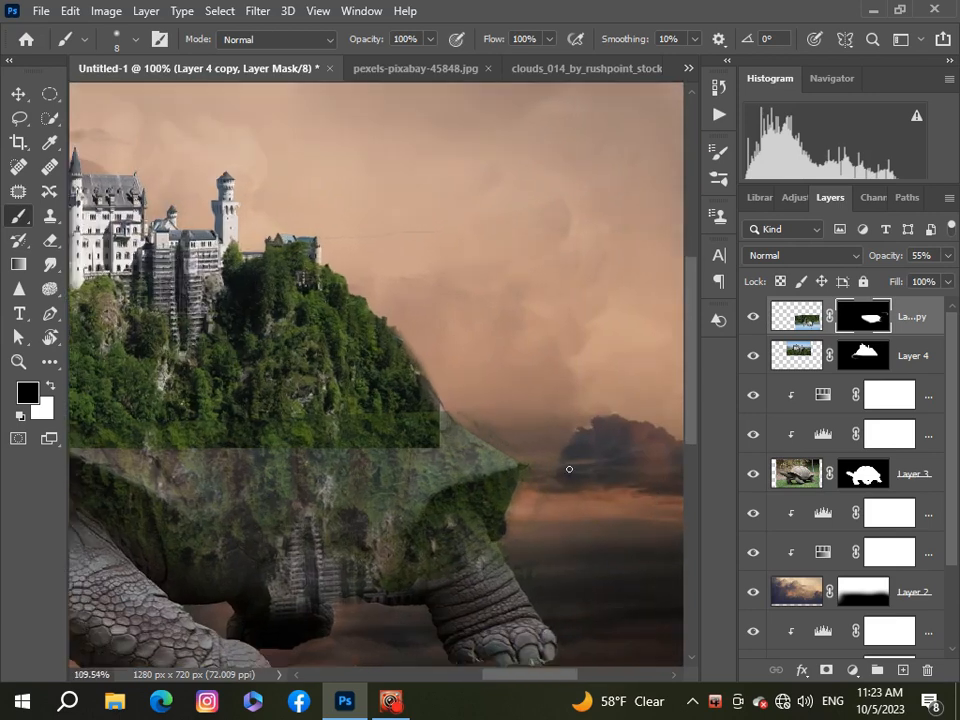
pyautogui.scroll(-3, 620, 398)
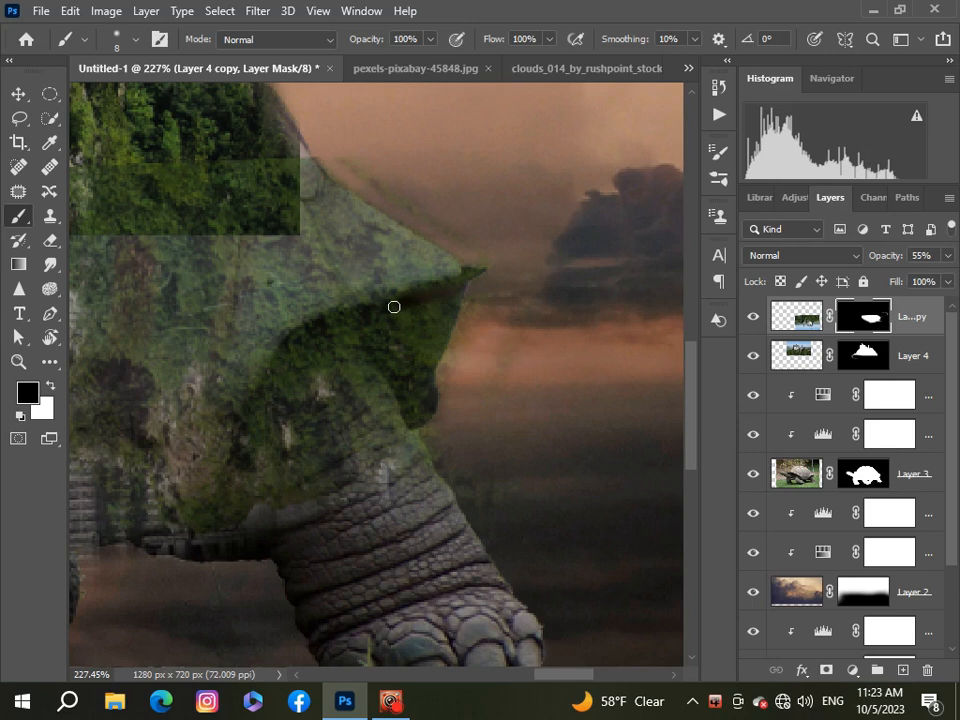
pyautogui.moveTo(394, 307)
pyautogui.mouseDown()
pyautogui.moveTo(314, 339)
pyautogui.moveTo(268, 402)
pyautogui.moveTo(222, 497)
pyautogui.moveTo(178, 536)
pyautogui.moveTo(310, 510)
pyautogui.mouseUp()
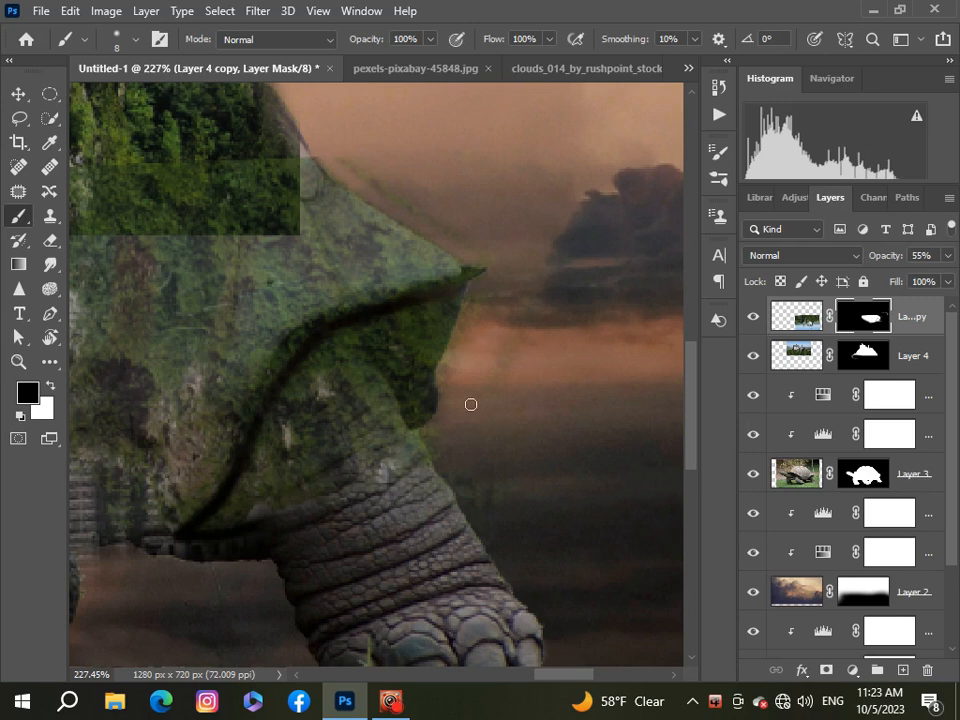
# Enlarge the brush to 20 px and mask out the forest over the hind leg and the leftover fringe above the rear rim.
pyautogui.press(']')
pyautogui.press(']')
pyautogui.press(']')
pyautogui.press(']')
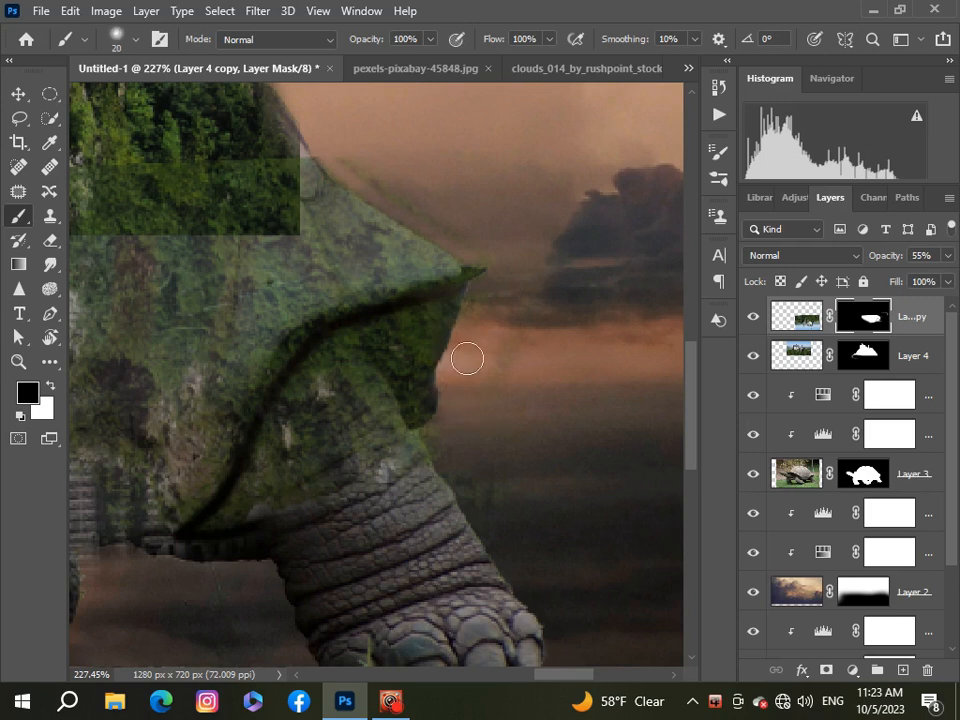
pyautogui.moveTo(469, 309)
pyautogui.mouseDown()
pyautogui.moveTo(413, 324)
pyautogui.moveTo(374, 351)
pyautogui.moveTo(435, 335)
pyautogui.moveTo(400, 412)
pyautogui.moveTo(415, 426)
pyautogui.moveTo(468, 411)
pyautogui.moveTo(493, 378)
pyautogui.moveTo(436, 410)
pyautogui.moveTo(409, 486)
pyautogui.moveTo(409, 400)
pyautogui.moveTo(329, 493)
pyautogui.moveTo(382, 405)
pyautogui.moveTo(381, 375)
pyautogui.moveTo(336, 450)
pyautogui.moveTo(267, 510)
pyautogui.moveTo(215, 528)
pyautogui.moveTo(233, 519)
pyautogui.moveTo(358, 342)
pyautogui.moveTo(328, 358)
pyautogui.moveTo(256, 452)
pyautogui.moveTo(248, 504)
pyautogui.moveTo(322, 439)
pyautogui.moveTo(343, 383)
pyautogui.moveTo(411, 330)
pyautogui.mouseUp()
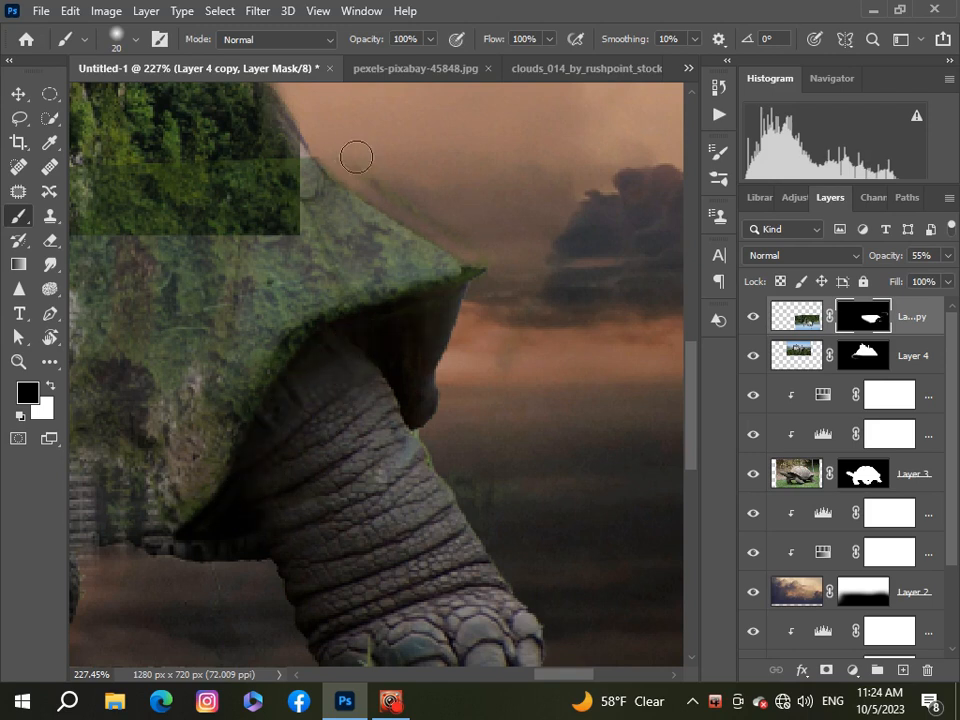
pyautogui.moveTo(398, 191); pyautogui.dragTo(469, 228)
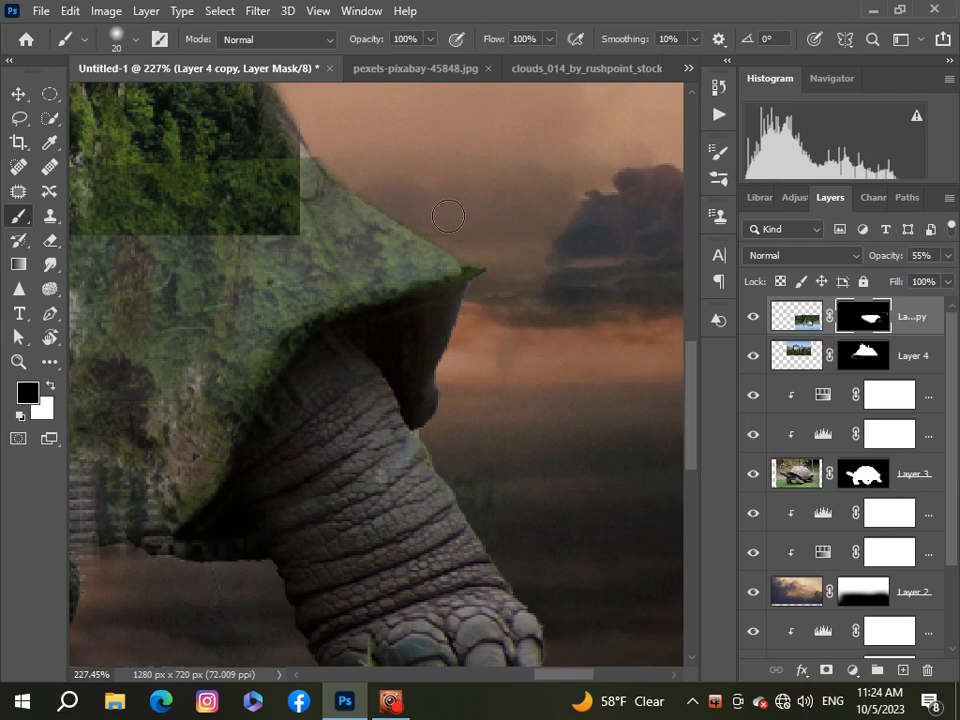
pyautogui.scroll(-7, 429, 420)
pyautogui.scroll(-4, 233, 545)
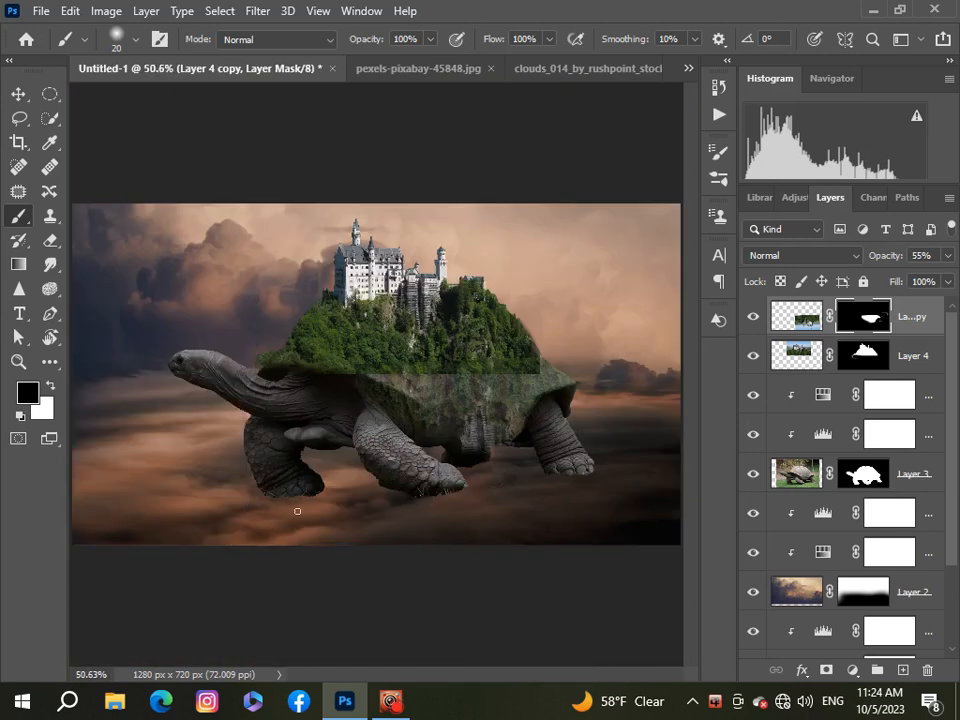
# Lower the forest copy's opacity to 41% and mask out its forest over the skin folds above the near front leg.
pyautogui.scroll(4, 362, 417)
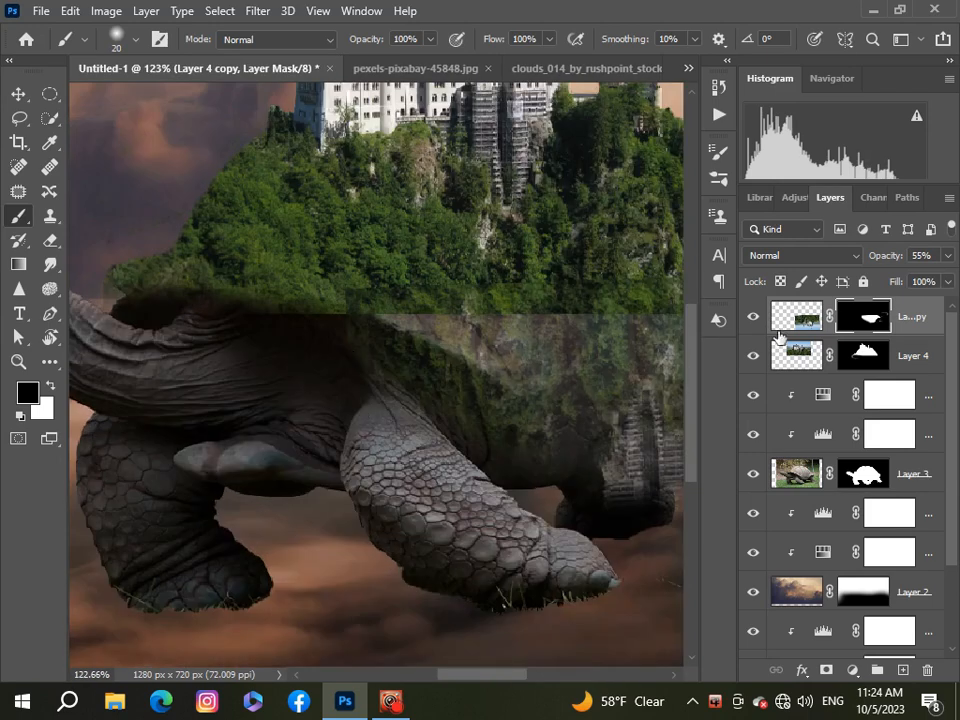
pyautogui.scroll(2, 431, 343)
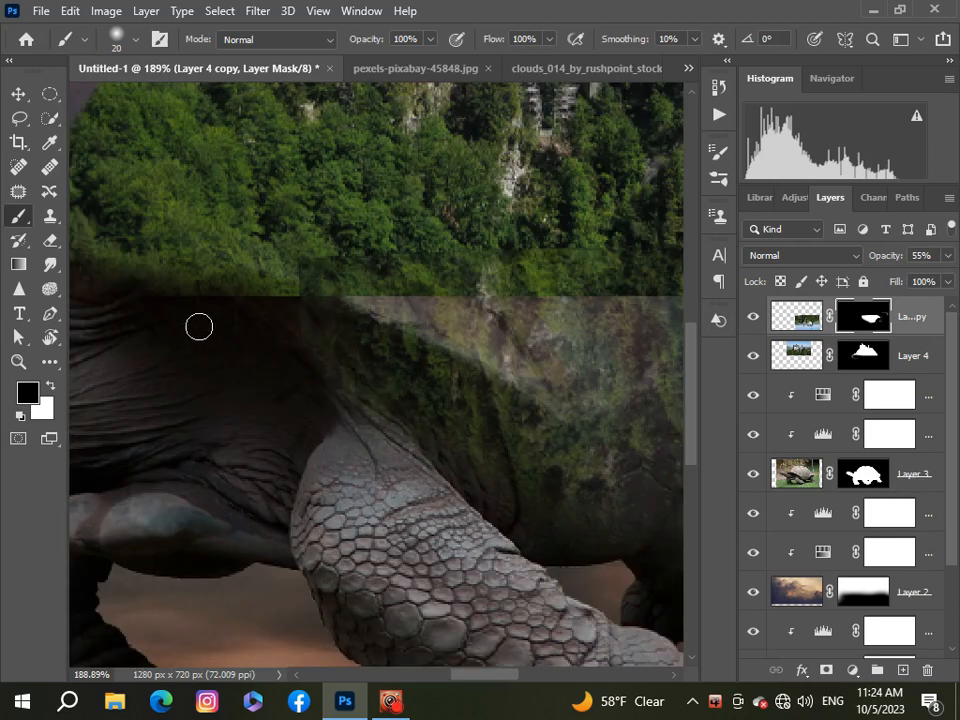
pyautogui.click(946, 257)
pyautogui.moveTo(907, 277)
pyautogui.mouseDown()
pyautogui.moveTo(874, 282)
pyautogui.moveTo(896, 283)
pyautogui.mouseUp()
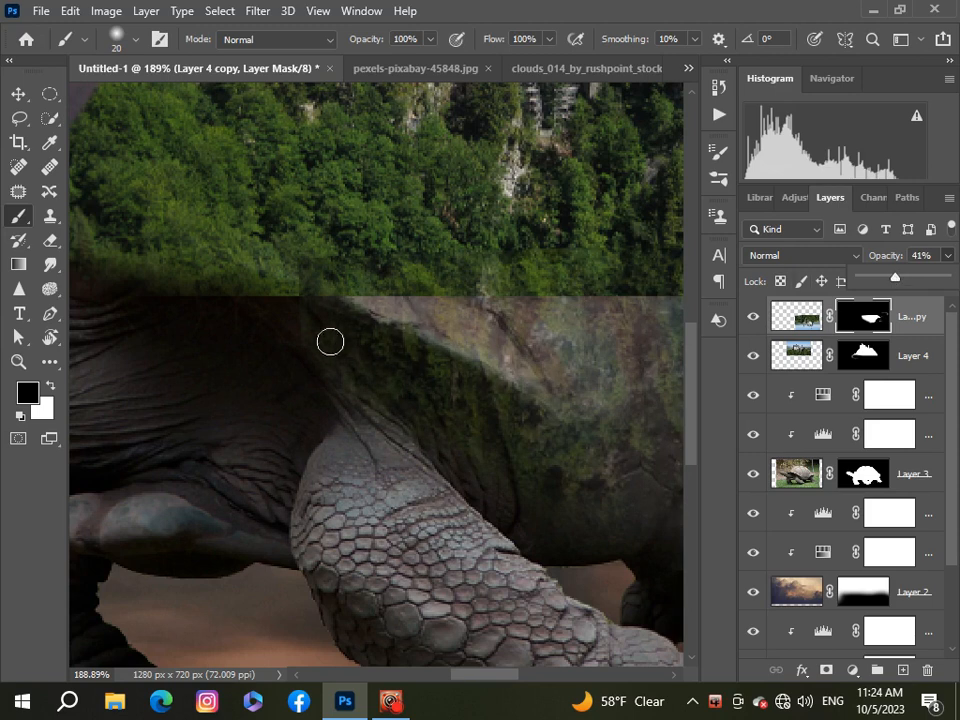
pyautogui.moveTo(336, 323)
pyautogui.mouseDown()
pyautogui.moveTo(446, 384)
pyautogui.moveTo(474, 423)
pyautogui.moveTo(489, 499)
pyautogui.moveTo(311, 326)
pyautogui.moveTo(391, 387)
pyautogui.moveTo(468, 473)
pyautogui.moveTo(434, 429)
pyautogui.moveTo(343, 393)
pyautogui.mouseUp()
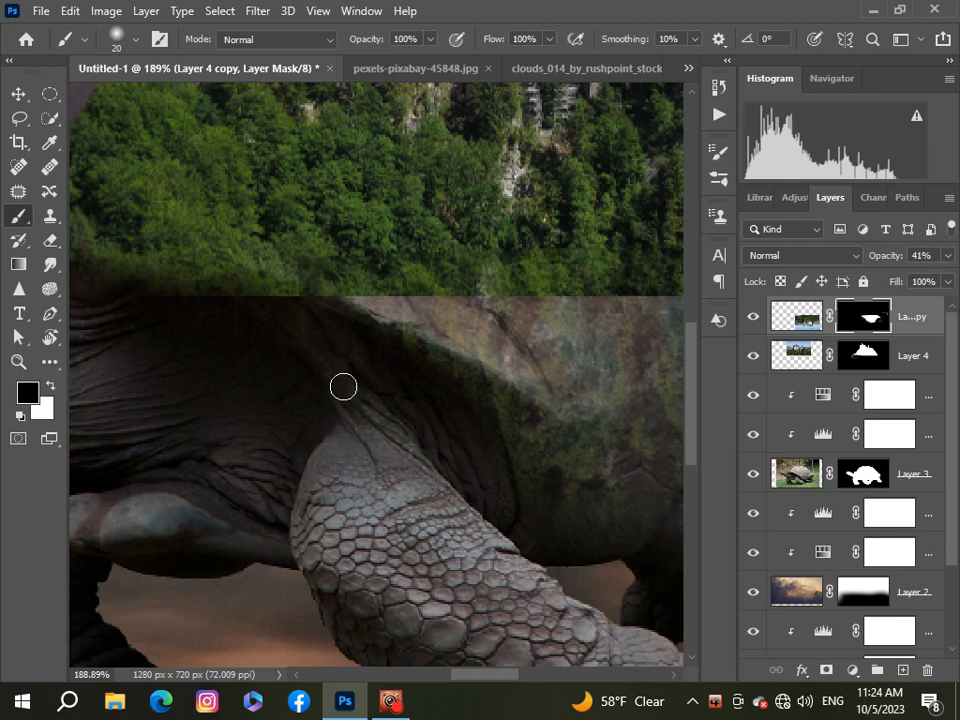
# Set the forest copy's opacity to 100% and mask out the inverted castle over the far hind leg.
pyautogui.scroll(-5, 343, 386)
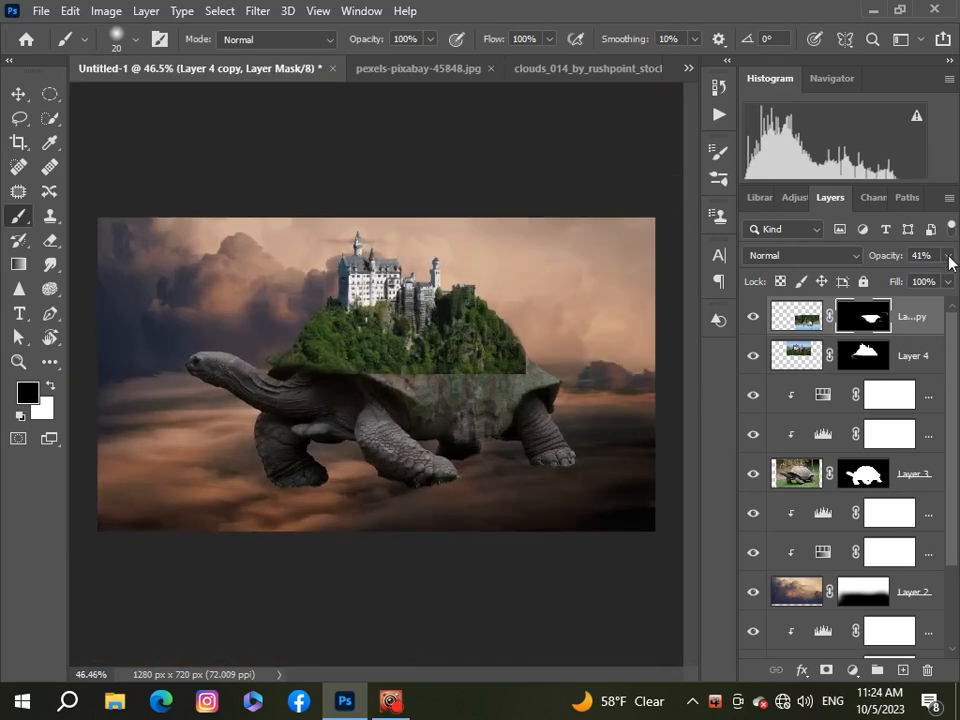
pyautogui.click(947, 256)
pyautogui.moveTo(898, 283); pyautogui.dragTo(946, 279)
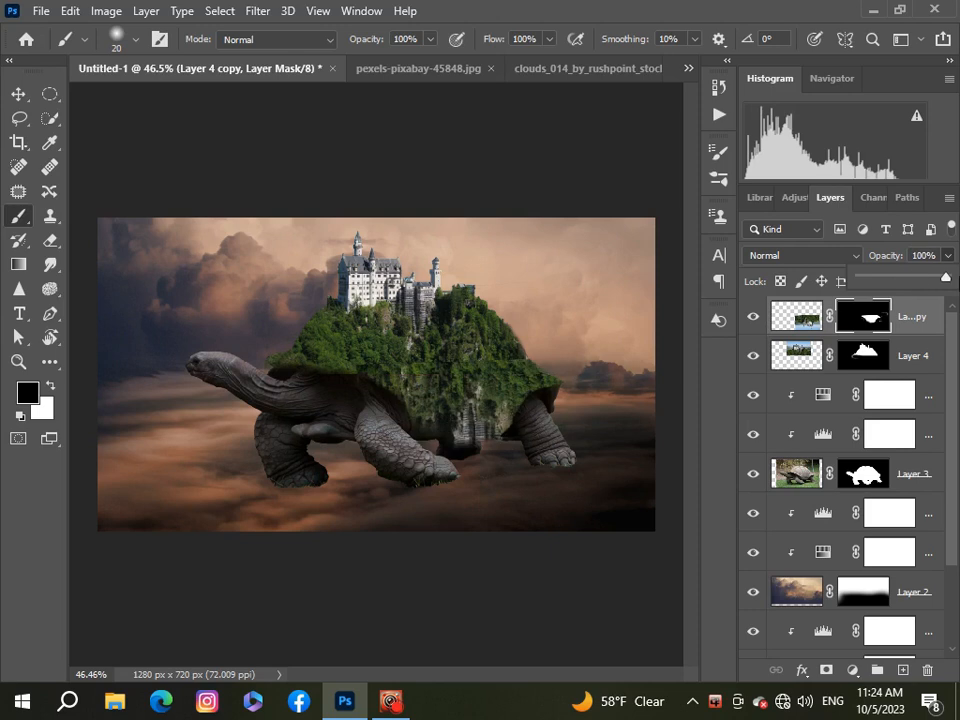
pyautogui.scroll(5, 536, 456)
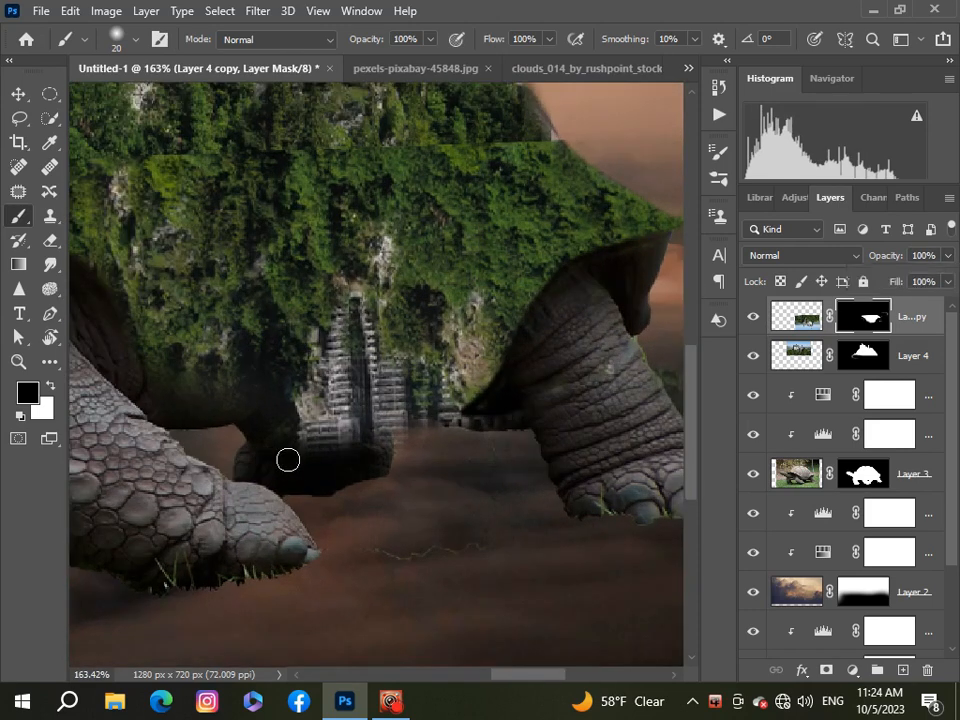
pyautogui.moveTo(241, 455)
pyautogui.mouseDown()
pyautogui.moveTo(434, 435)
pyautogui.moveTo(261, 437)
pyautogui.moveTo(411, 437)
pyautogui.moveTo(323, 442)
pyautogui.mouseUp()
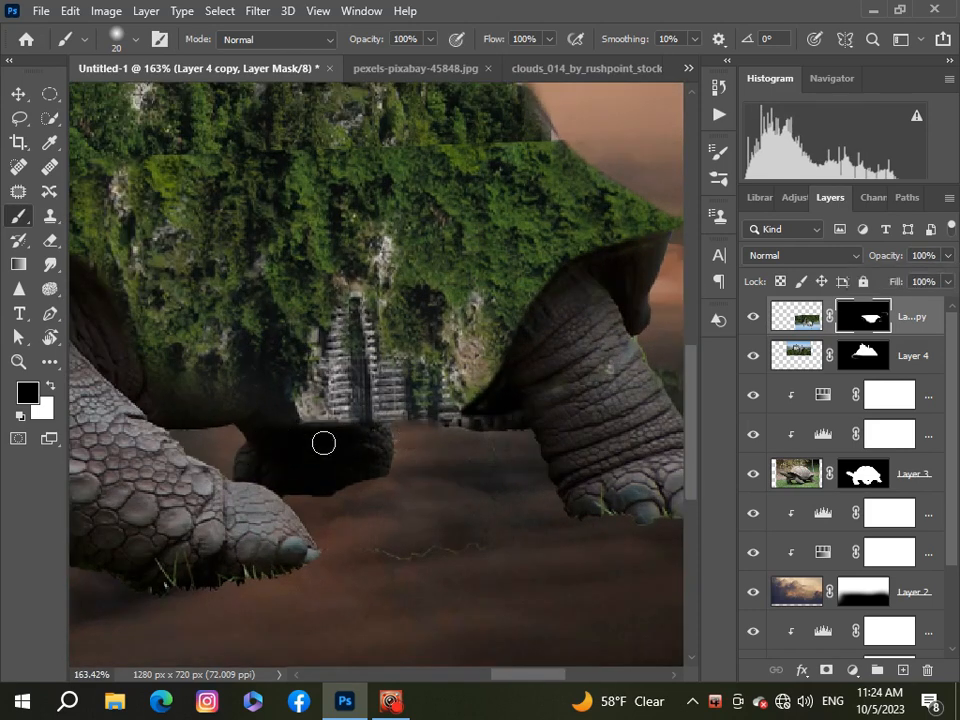
# Soften the horizontal seam between the two forest pieces by masking the copy's upper edge with the 20 px brush.
pyautogui.scroll(-3, 448, 552)
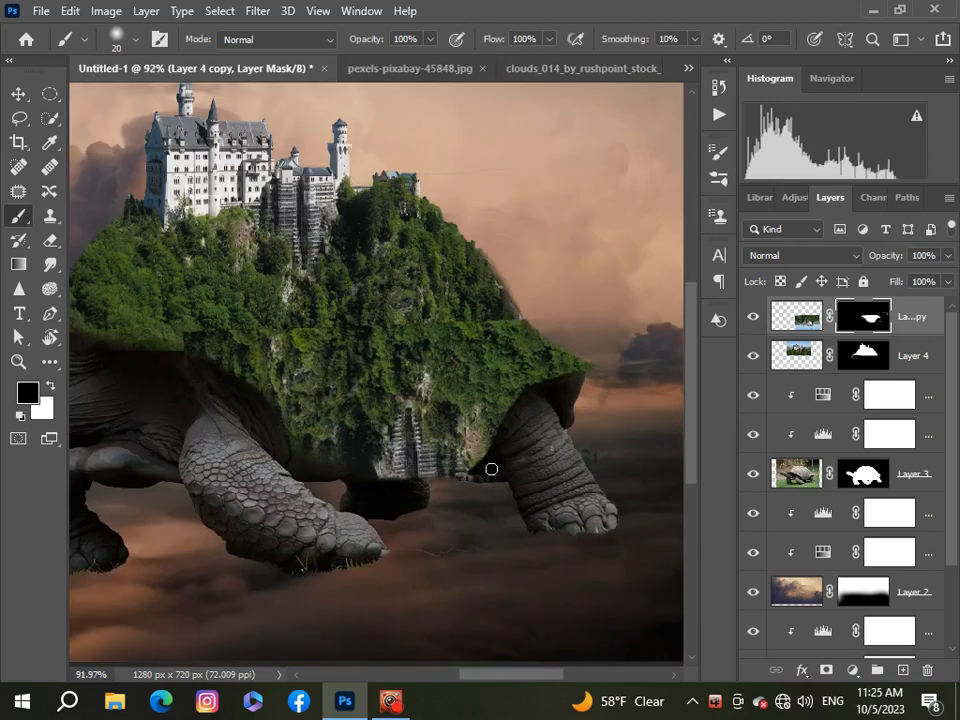
pyautogui.scroll(4, 520, 320)
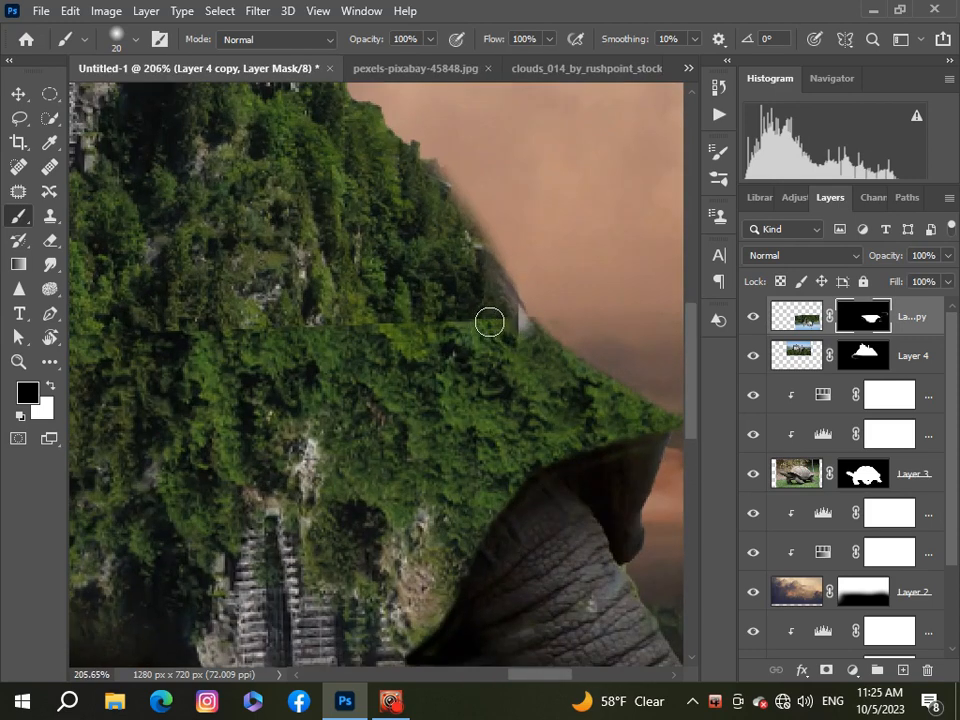
pyautogui.moveTo(486, 317); pyautogui.dragTo(208, 321)
pyautogui.scroll(-6, 208, 321)
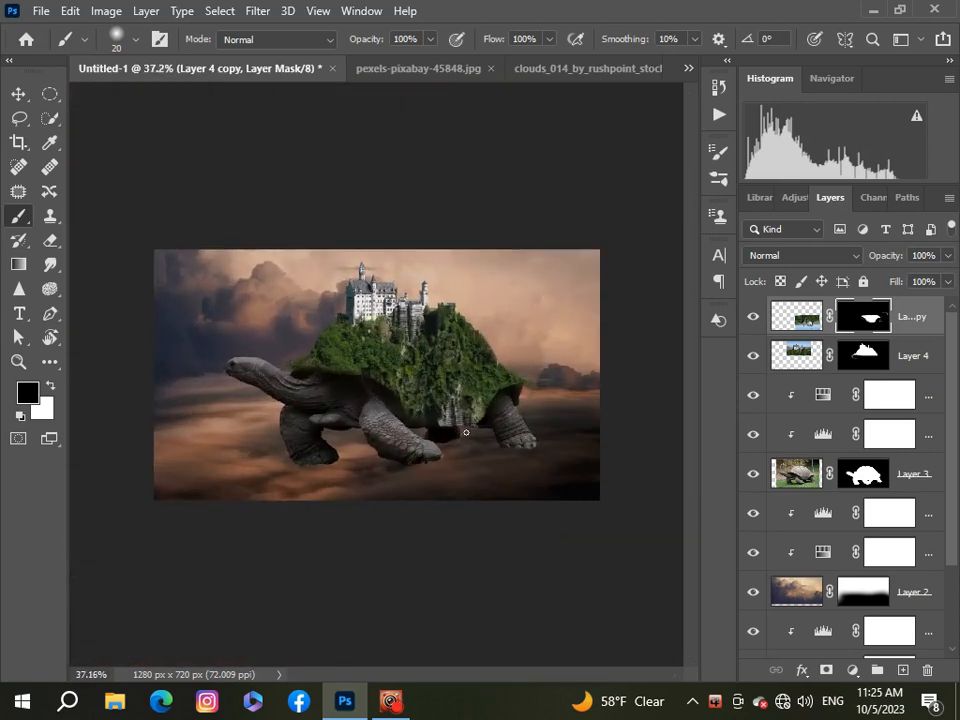
# Restore forest along the shell's lower belly edge on the copy's mask, using white and a 35 px brush.
pyautogui.scroll(6, 465, 432)
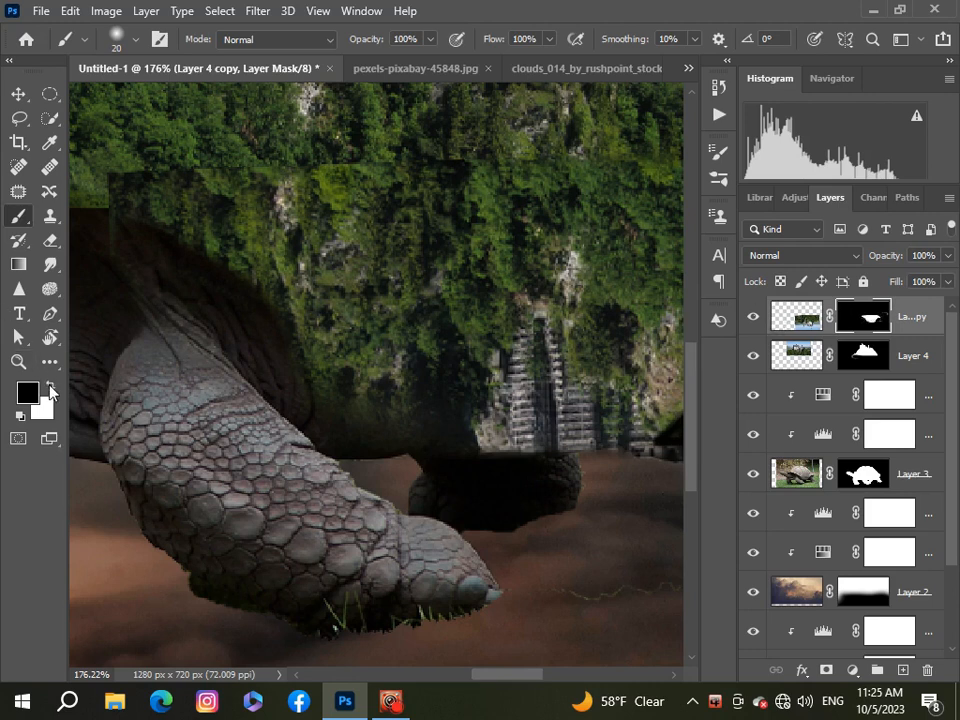
pyautogui.press('x')
pyautogui.press(']')
pyautogui.press(']')
pyautogui.press(']')
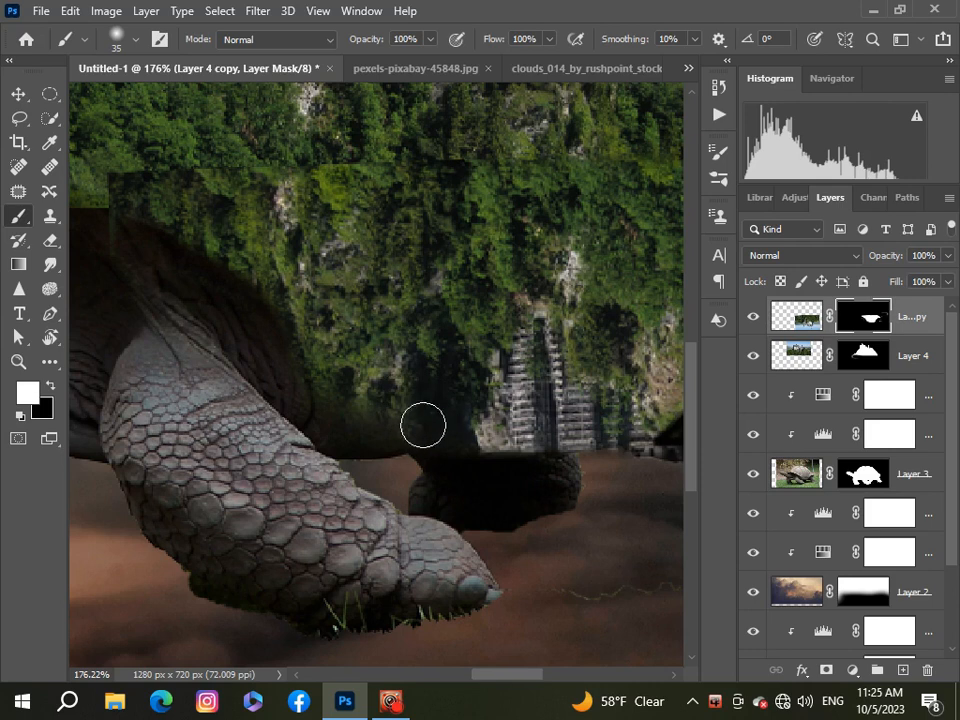
pyautogui.scroll(-8, 443, 388)
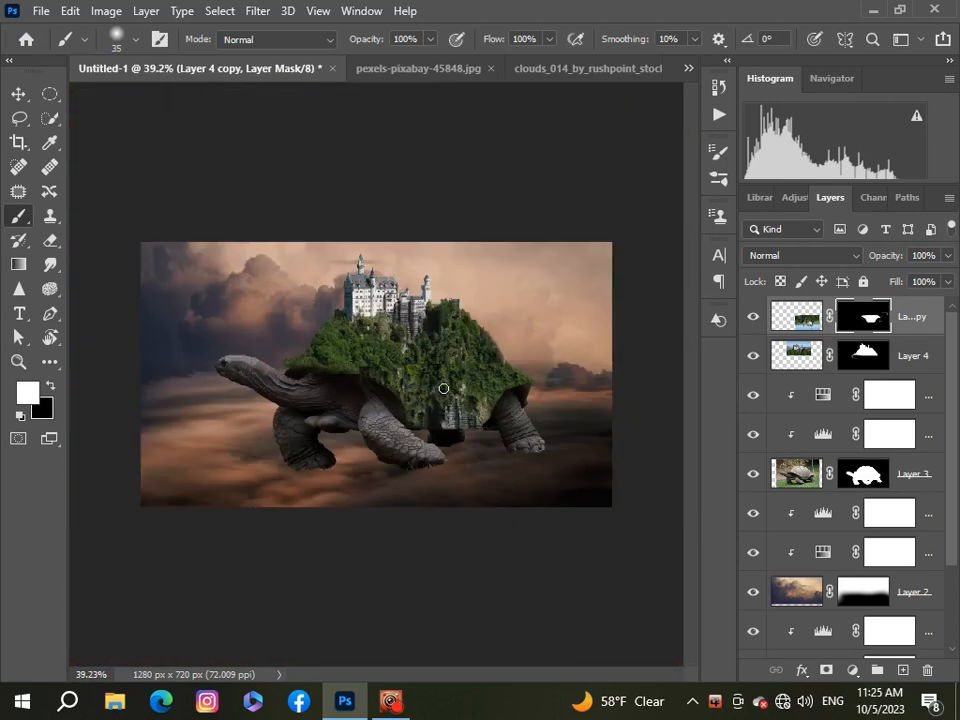
pyautogui.scroll(2, 443, 388)
pyautogui.scroll(4, 488, 443)
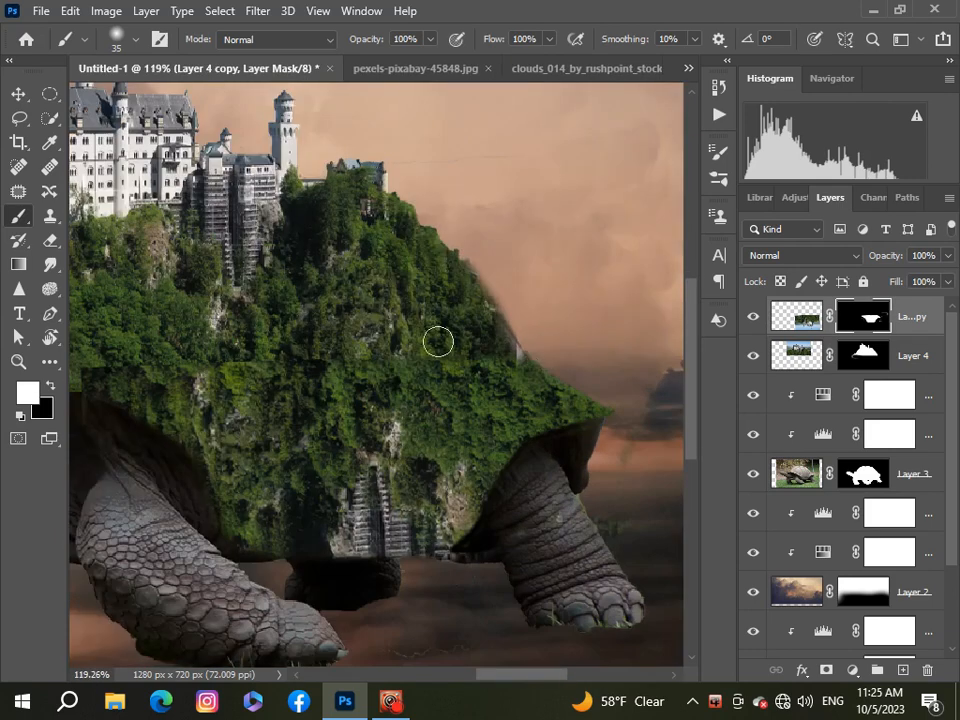
# Select Layer 4's mask and reveal more forest at the hill's rear edge with the white 35 px brush.
pyautogui.press('v')
pyautogui.click(397, 312)
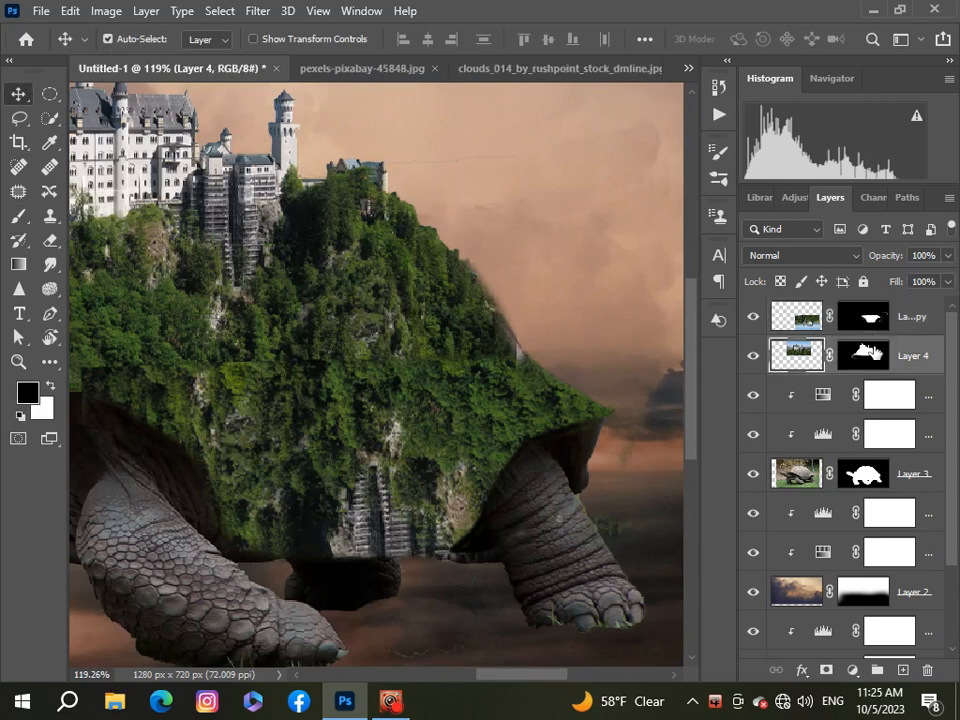
pyautogui.hotkey('ctrl', '\\')
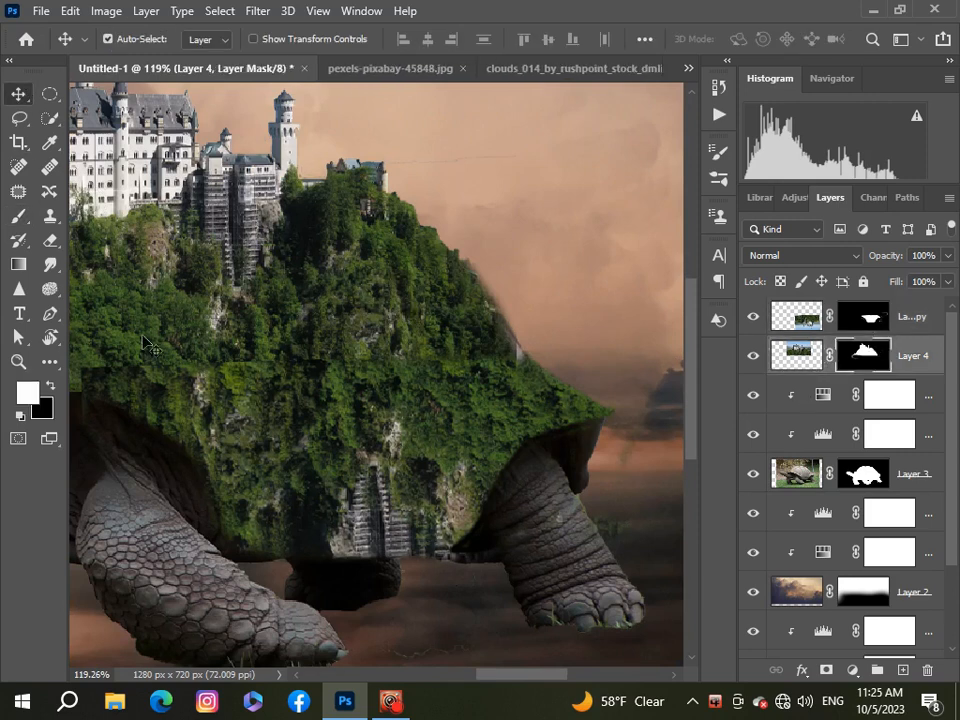
pyautogui.click(19, 216)
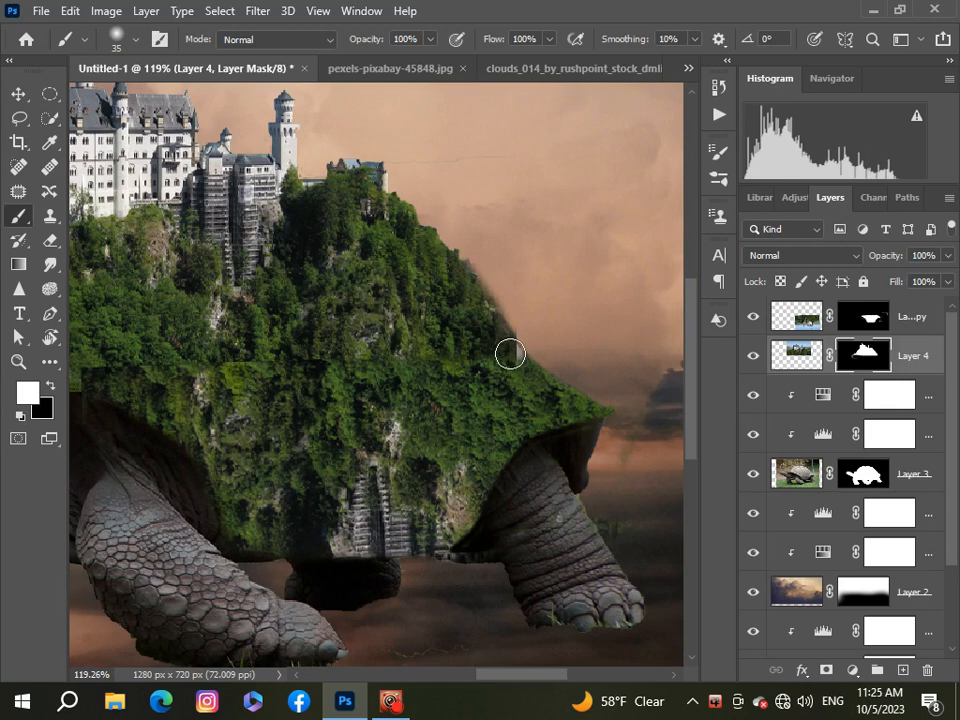
# Stretch Layer 4 sideways to 101.12% width to close the gap at the hill's rear edge.
pyautogui.hotkey('ctrl', 't')
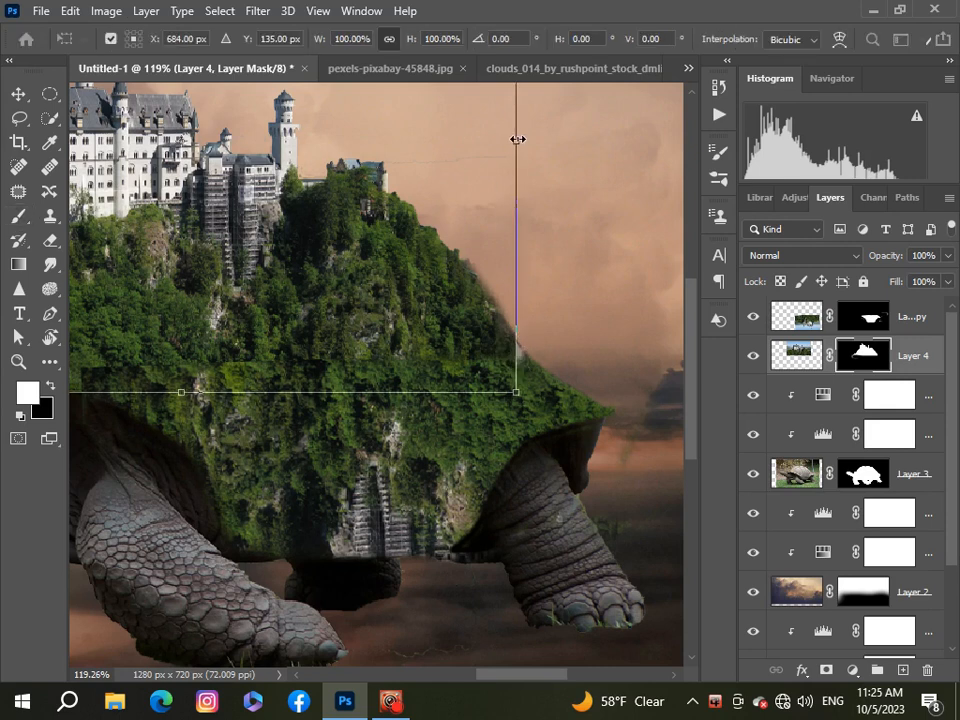
pyautogui.moveTo(517, 139); pyautogui.dragTo(524, 139)
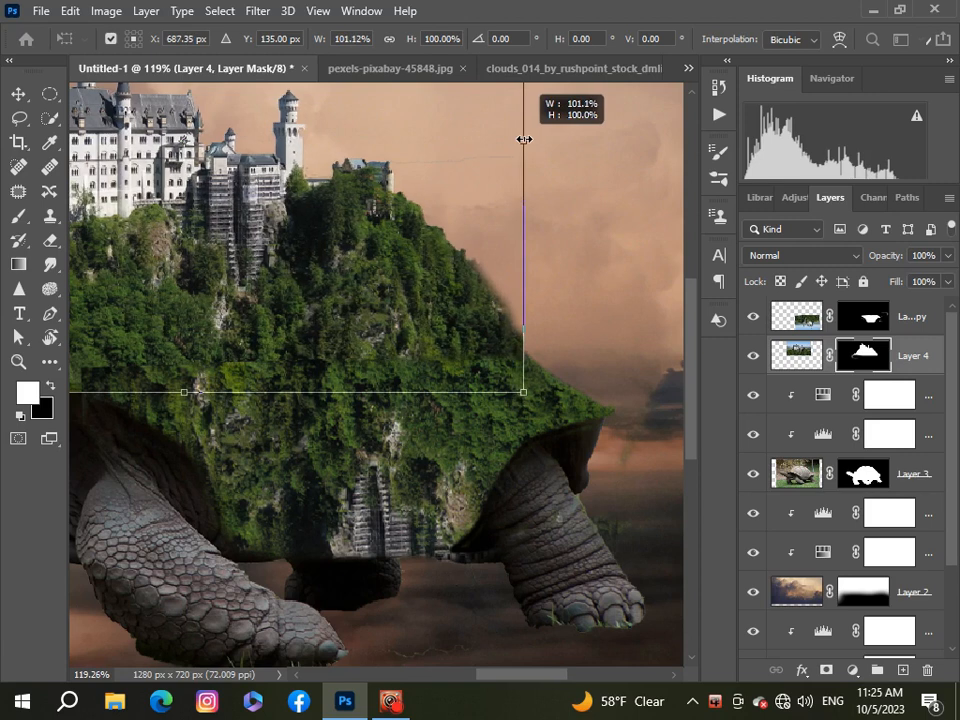
pyautogui.scroll(-8, 523, 139)
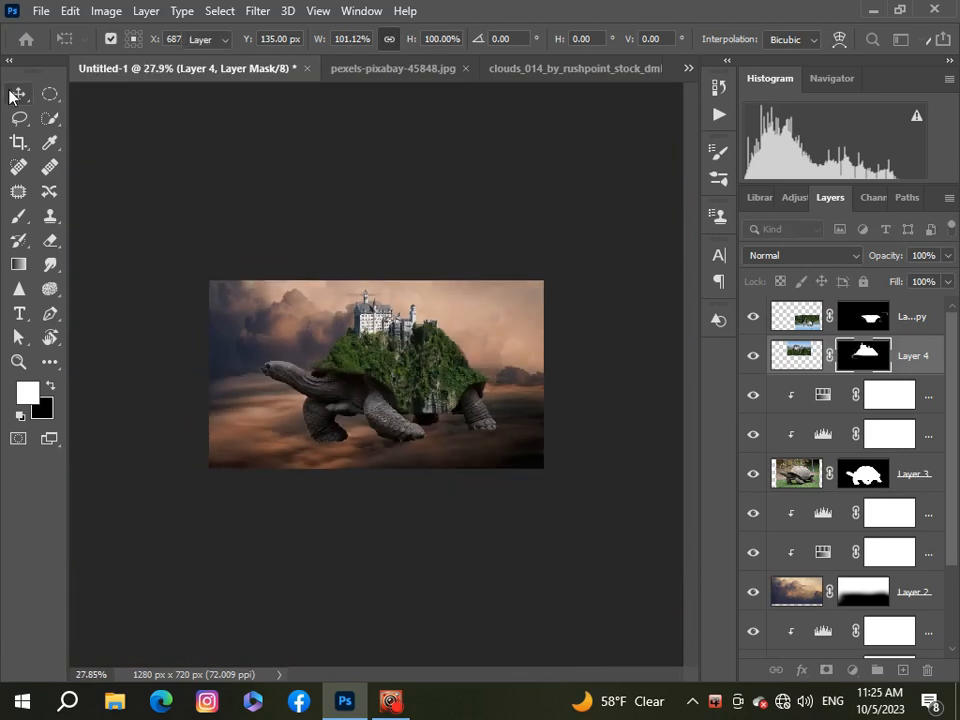
pyautogui.press('Return')
pyautogui.scroll(4, 396, 374)
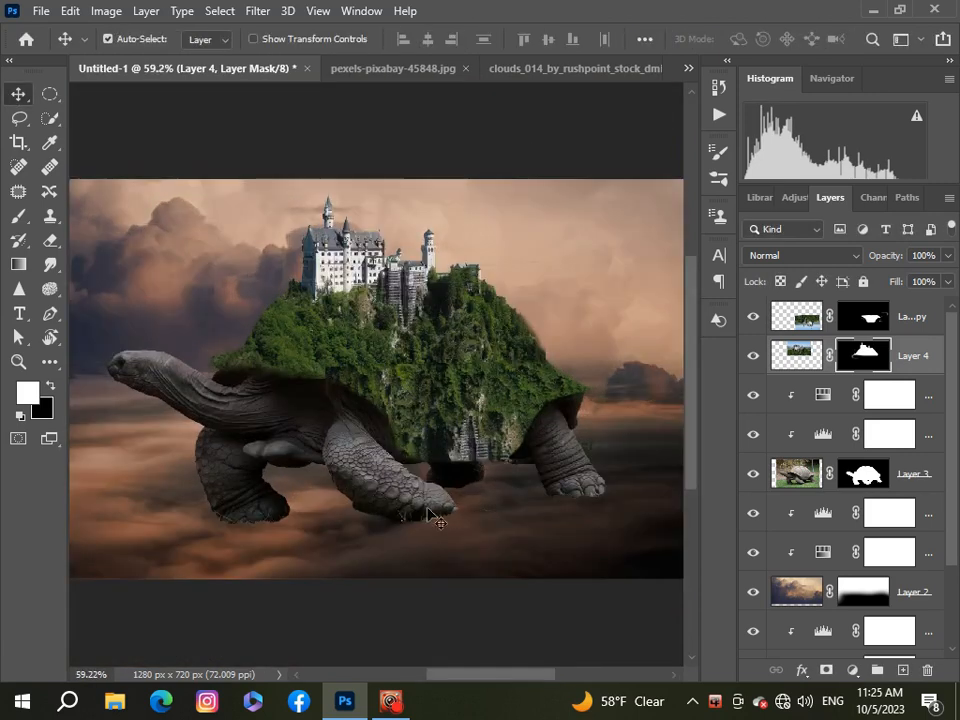
pyautogui.scroll(4, 427, 513)
pyautogui.scroll(-6, 427, 513)
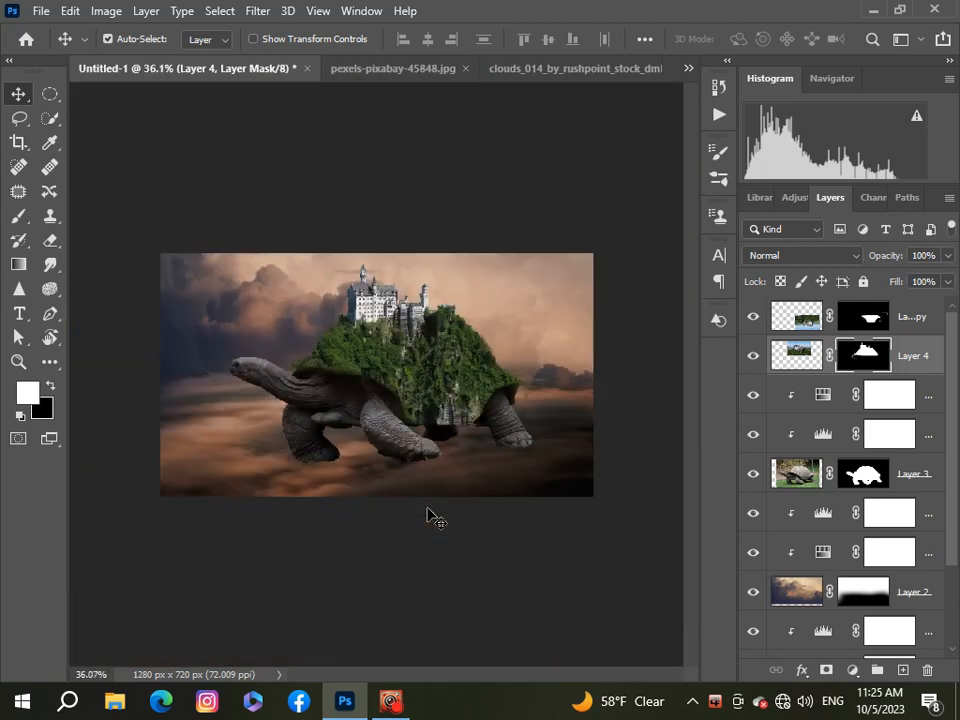
pyautogui.scroll(1, 350, 398)
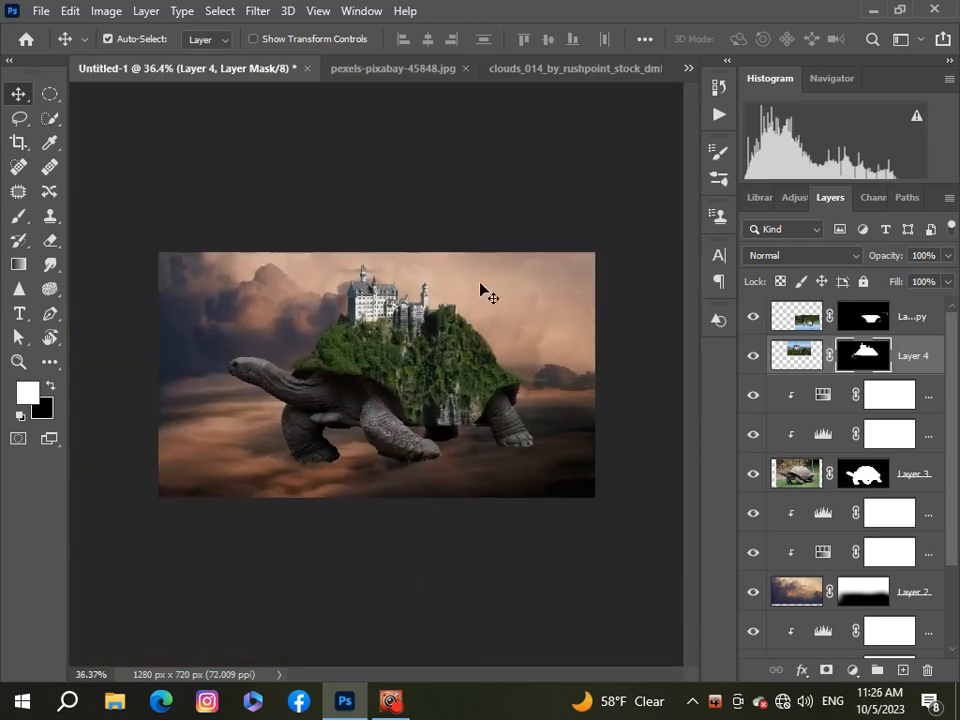
# Smooth the hard edge along the hill's rear slope by painting on Layer 4's mask with the 35 px brush.
pyautogui.scroll(6, 485, 292)
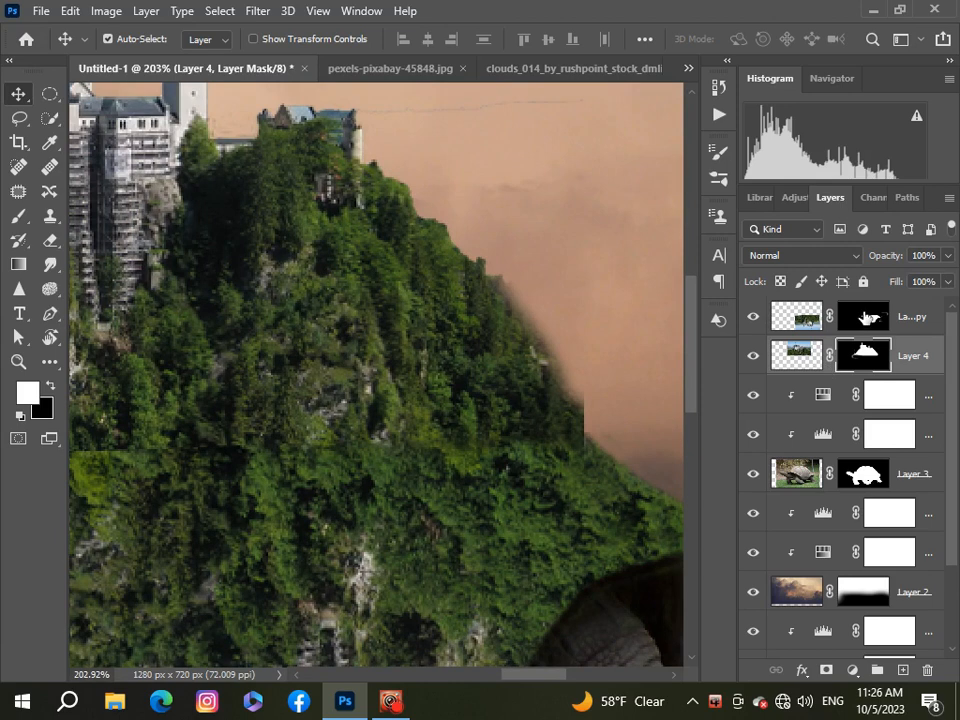
pyautogui.click(866, 318)
pyautogui.click(18, 216)
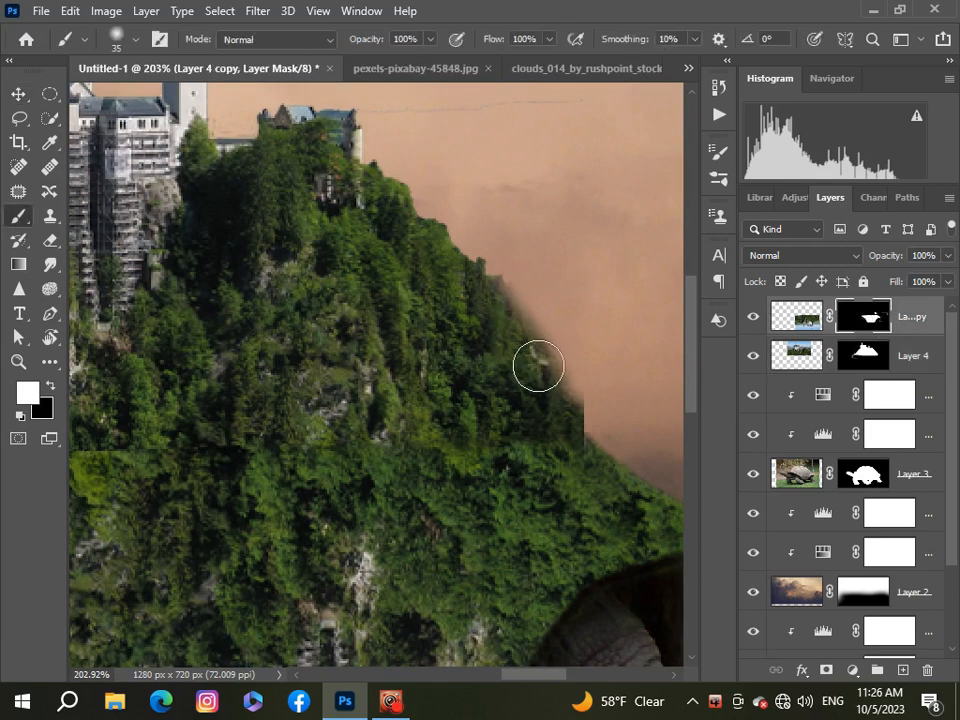
pyautogui.press('x')
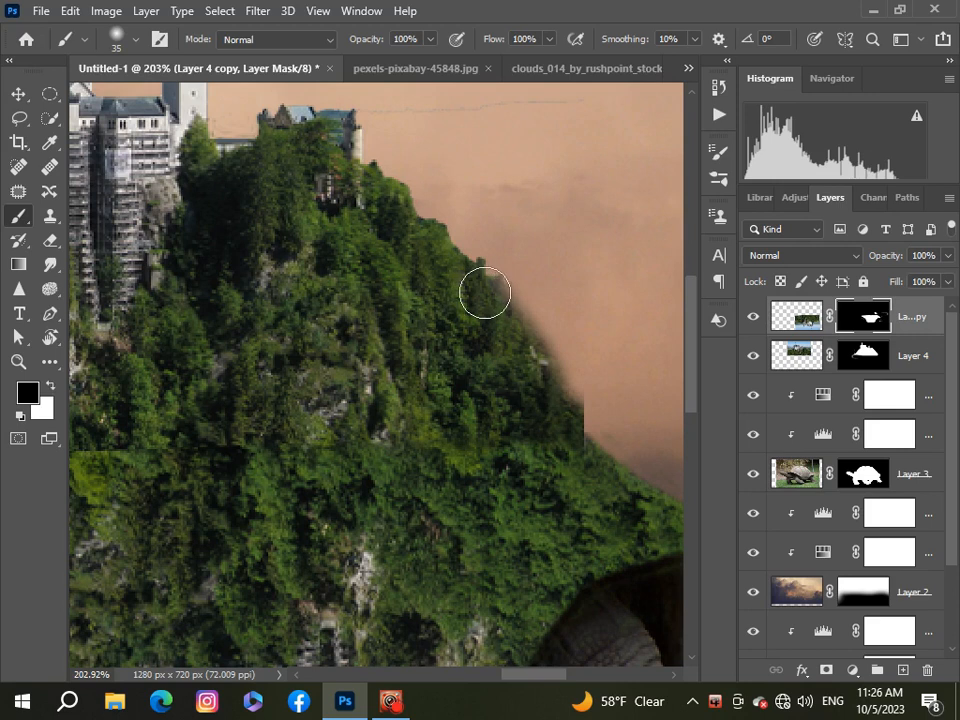
pyautogui.hotkey('alt', '[')
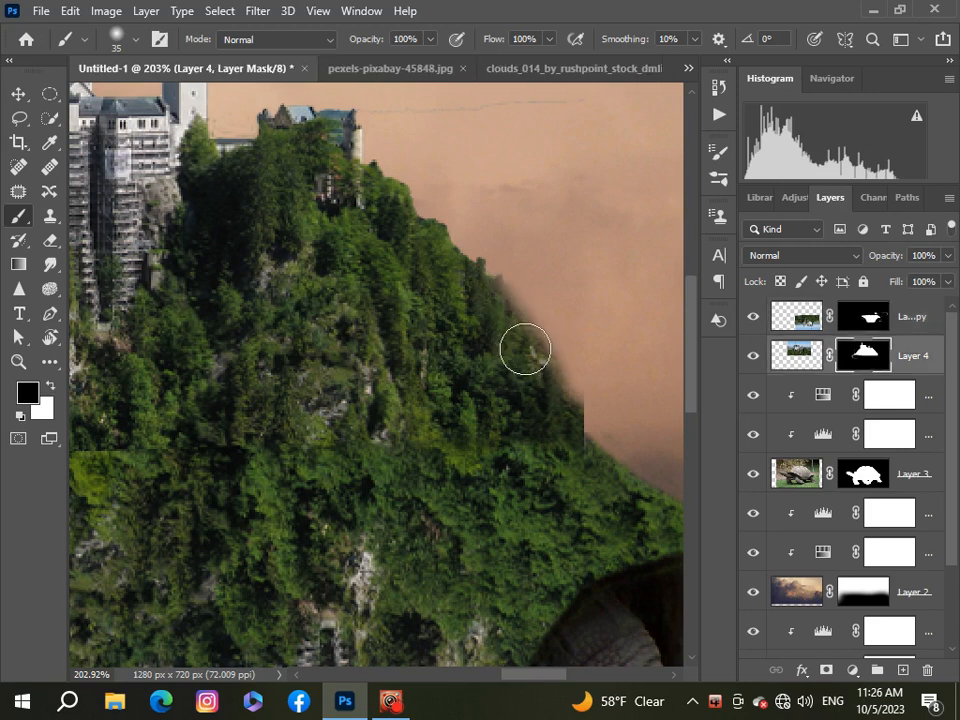
pyautogui.click(50, 384)
pyautogui.moveTo(478, 308)
pyautogui.mouseDown()
pyautogui.moveTo(547, 401)
pyautogui.moveTo(555, 430)
pyautogui.moveTo(540, 452)
pyautogui.moveTo(598, 450)
pyautogui.moveTo(607, 405)
pyautogui.mouseUp()
pyautogui.click(52, 386)
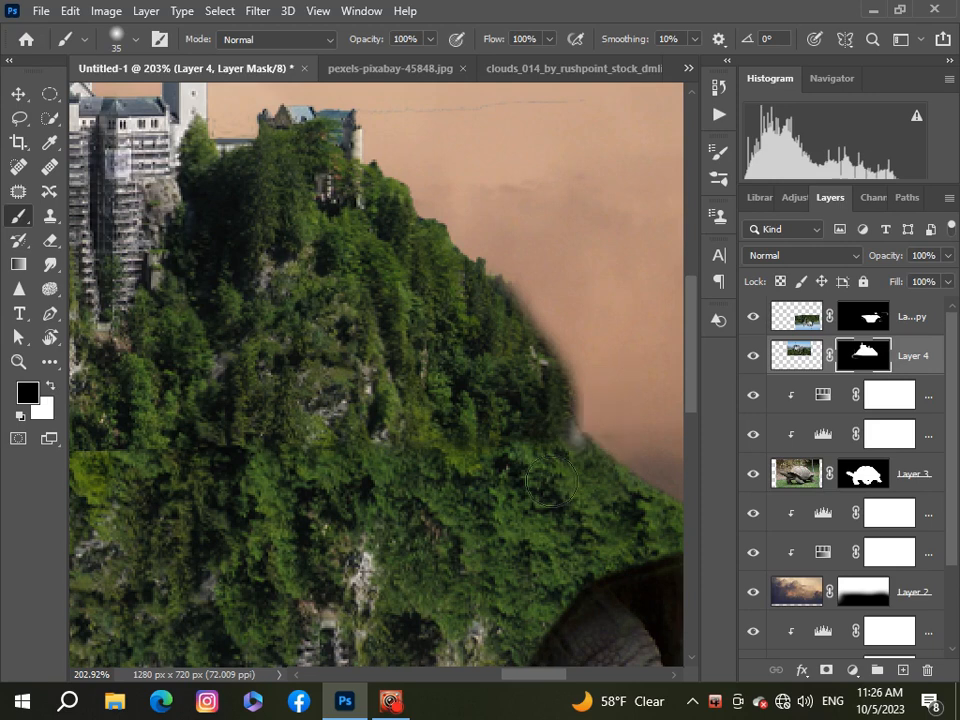
# Touch up Layer 4's mask where the two forest pieces meet at the hill's rear edge, using a 9 px brush.
pyautogui.click(50, 390)
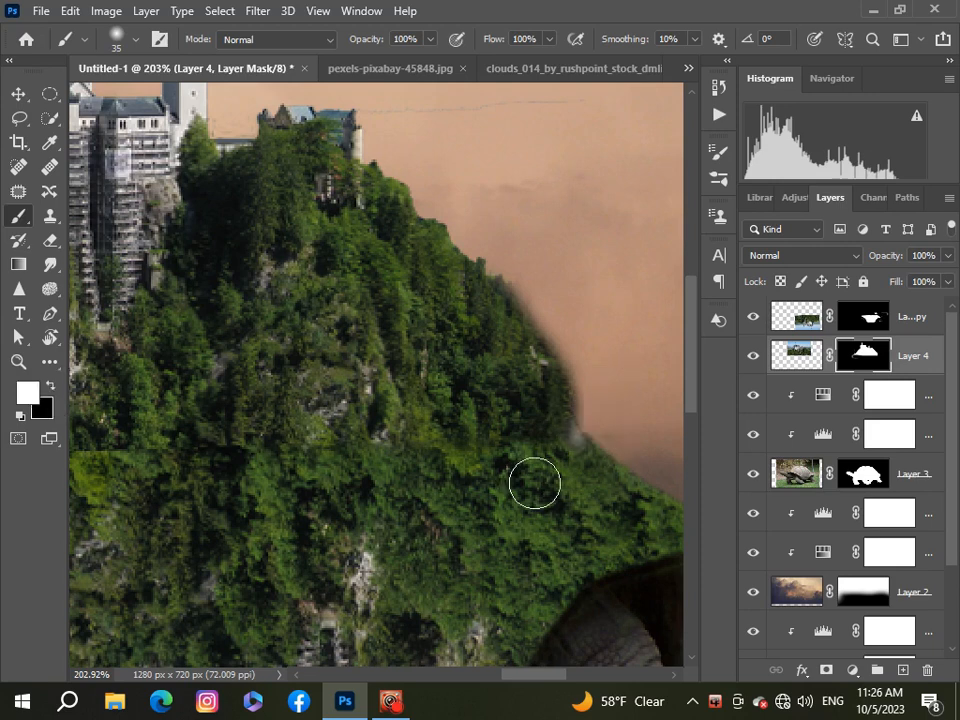
pyautogui.press('[')
pyautogui.press('[')
pyautogui.press('[')
pyautogui.press('[')
pyautogui.scroll(5, 568, 467)
pyautogui.press('[')
pyautogui.press('[')
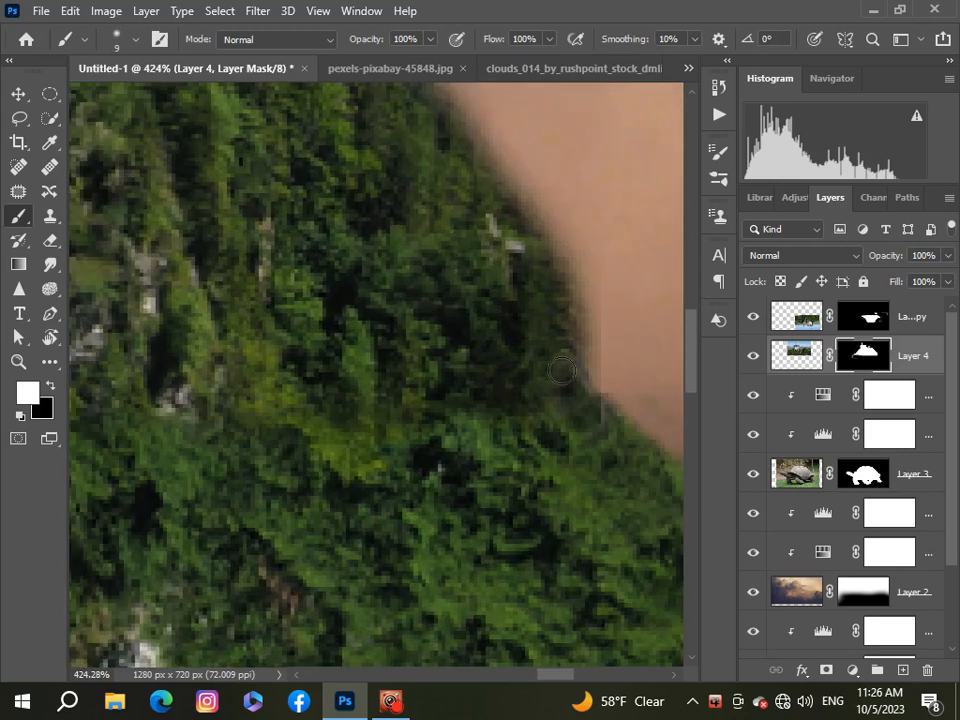
pyautogui.click(52, 386)
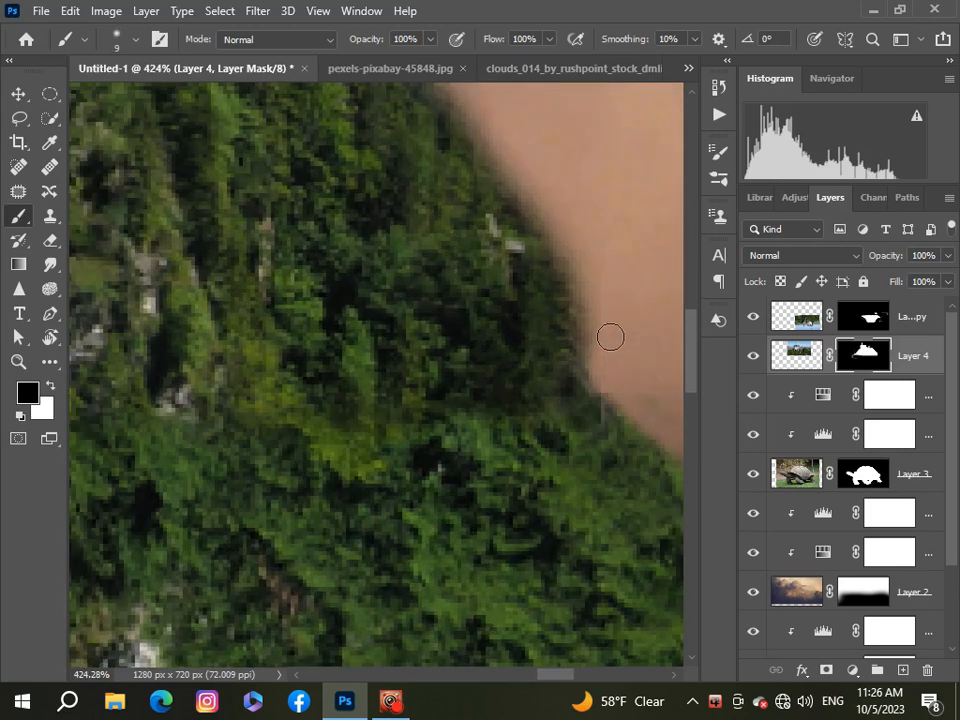
# Darken Layer 4 with a clipped Levels adjustment, lowering the output white level to 226.
pyautogui.scroll(-10, 312, 436)
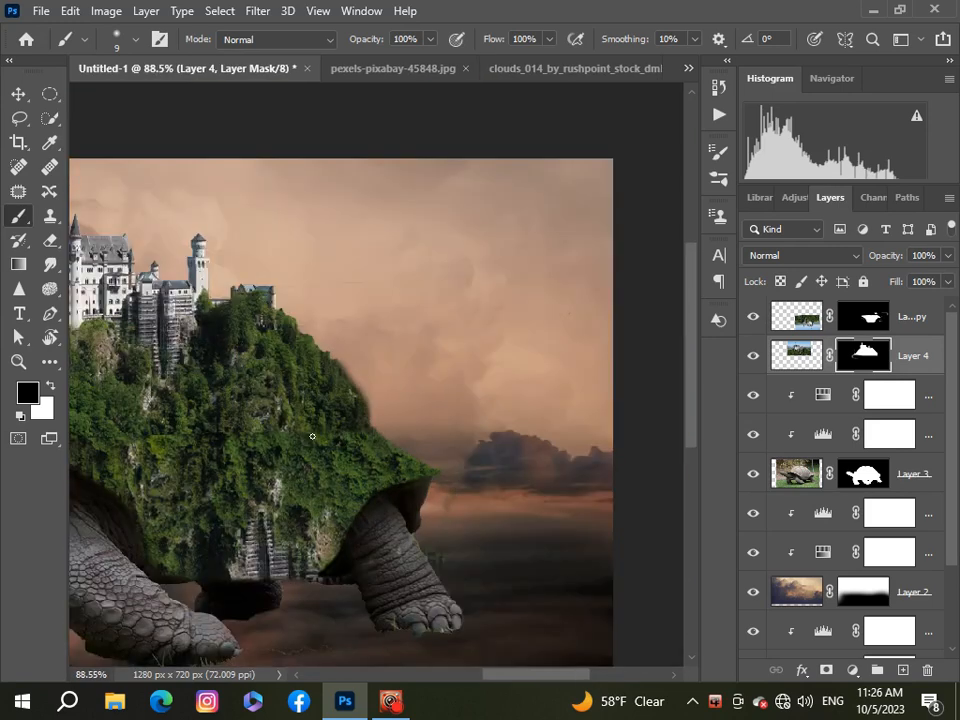
pyautogui.scroll(-5, 312, 436)
pyautogui.scroll(2, 418, 381)
pyautogui.scroll(-1, 422, 381)
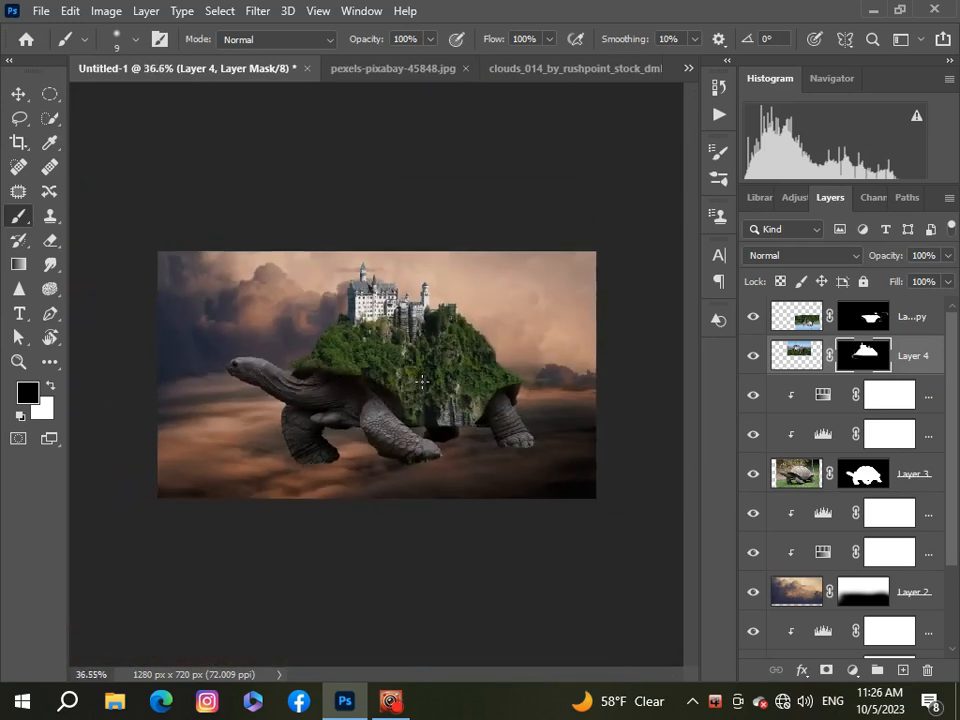
pyautogui.scroll(1, 422, 381)
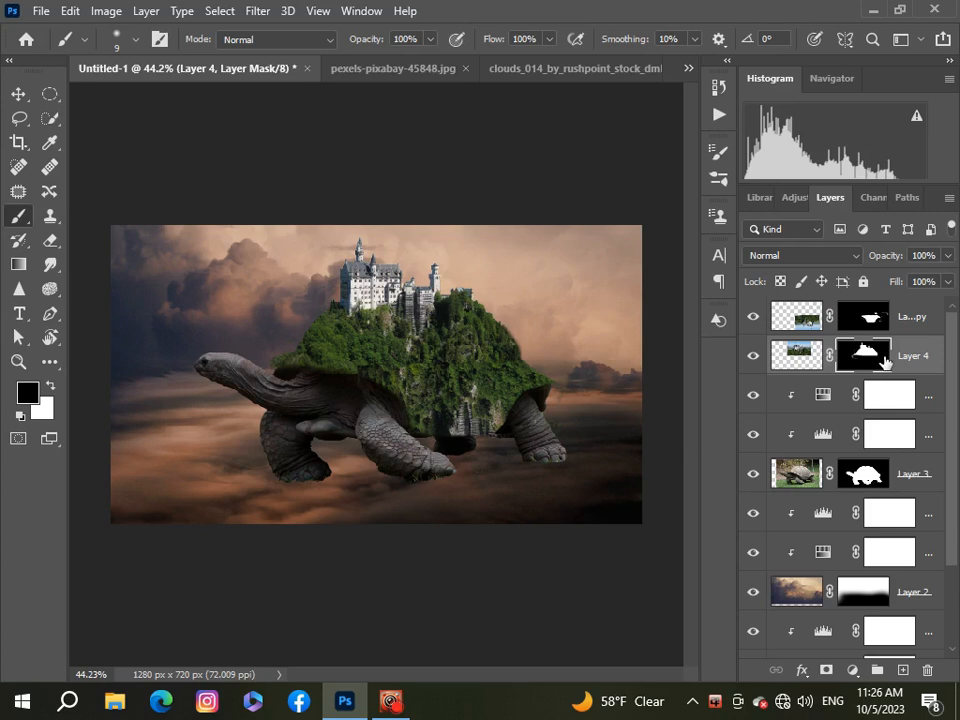
pyautogui.click(855, 671)
pyautogui.click(875, 409)
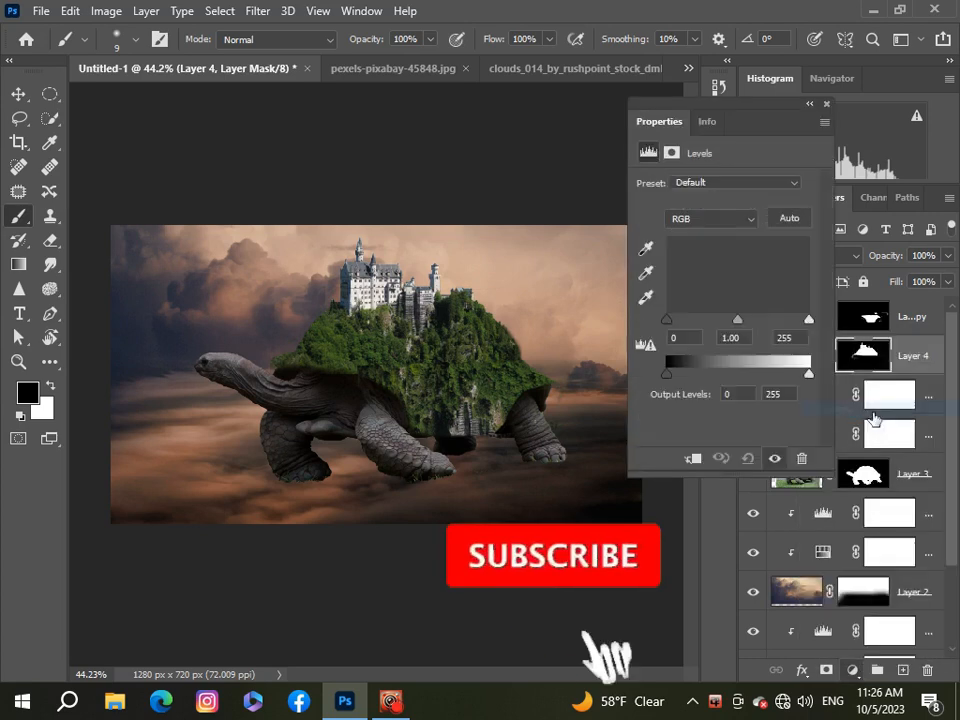
pyautogui.moveTo(808, 374); pyautogui.dragTo(793, 376)
pyautogui.moveTo(735, 326); pyautogui.dragTo(737, 326)
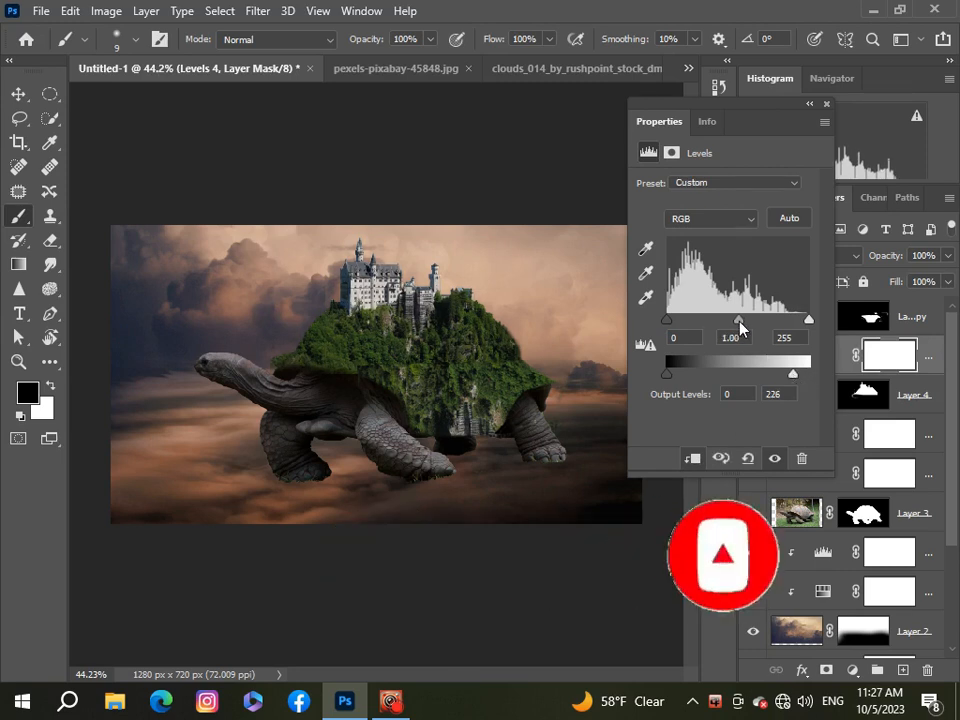
pyautogui.click(826, 103)
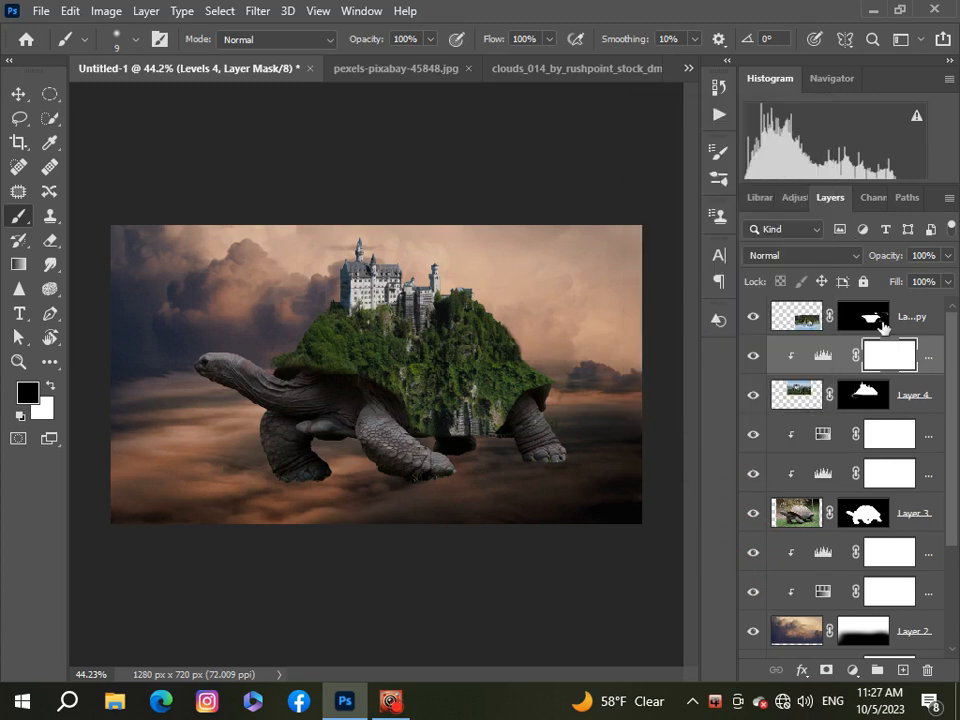
# Darken Layer 4 copy with a clipped Levels adjustment, setting the midtones to 0.93 and the output white level to 221.
pyautogui.click(916, 325)
pyautogui.click(851, 669)
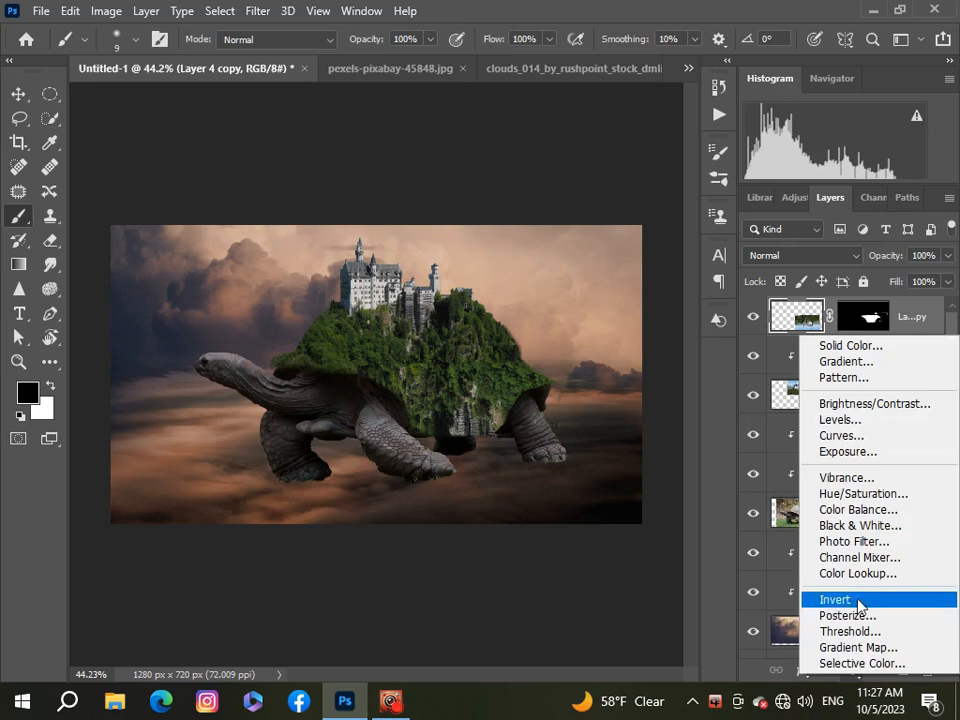
pyautogui.click(844, 418)
pyautogui.click(692, 458)
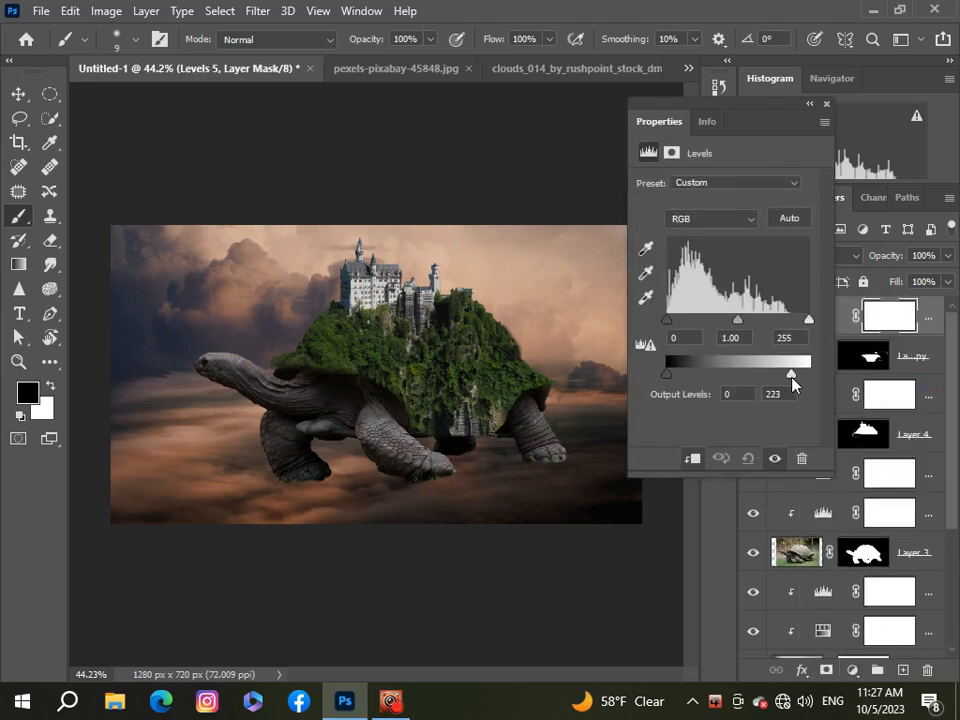
pyautogui.moveTo(792, 385); pyautogui.dragTo(790, 380)
pyautogui.moveTo(737, 320); pyautogui.dragTo(742, 323)
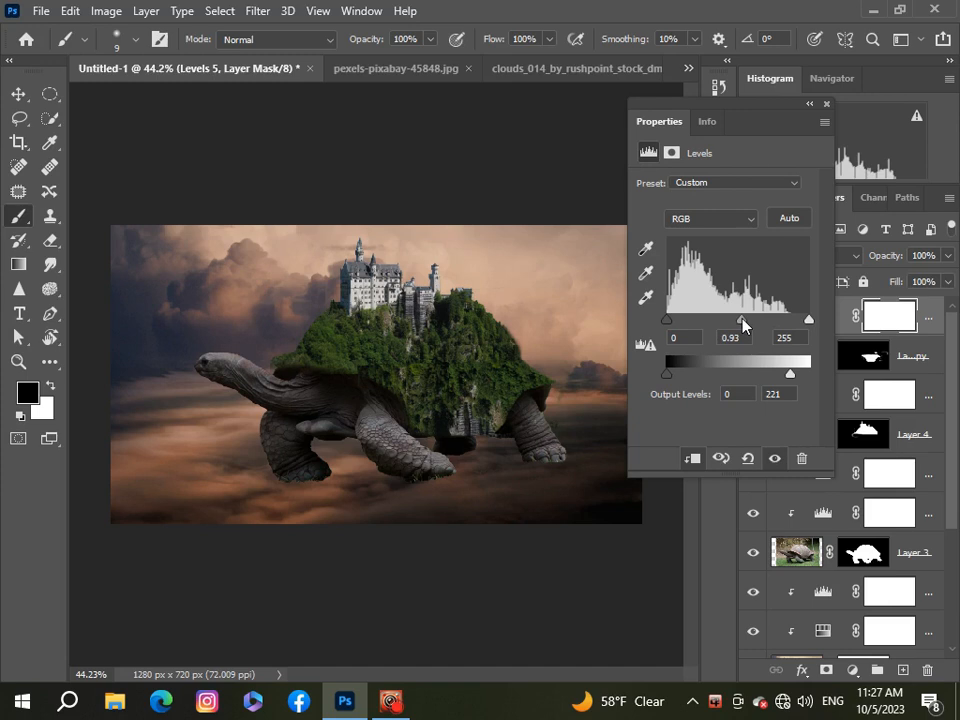
pyautogui.click(827, 104)
# Add a clipped Hue/Saturation adjustment to Layer 4 and shift its hue to -11.
pyautogui.scroll(-5, 336, 332)
pyautogui.scroll(5, 336, 332)
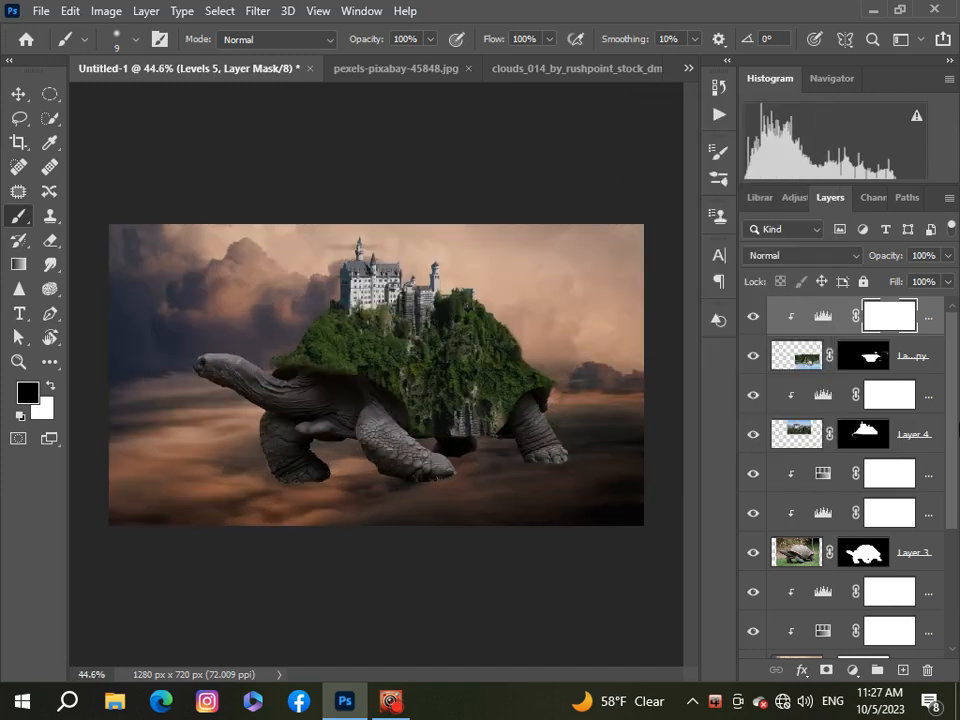
pyautogui.click(913, 447)
pyautogui.click(853, 672)
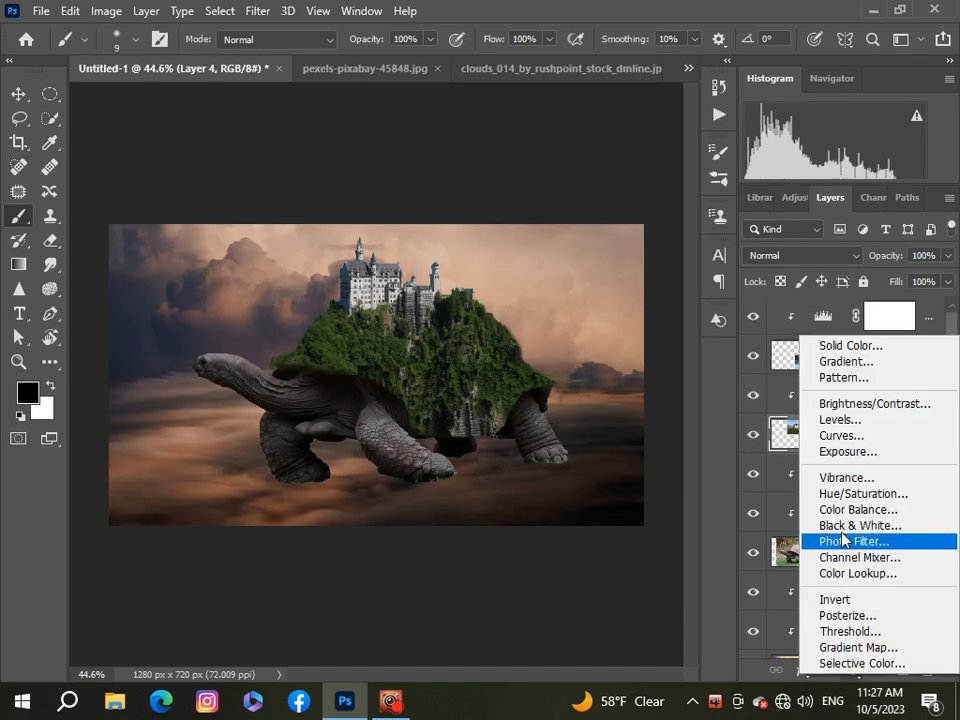
pyautogui.click(843, 494)
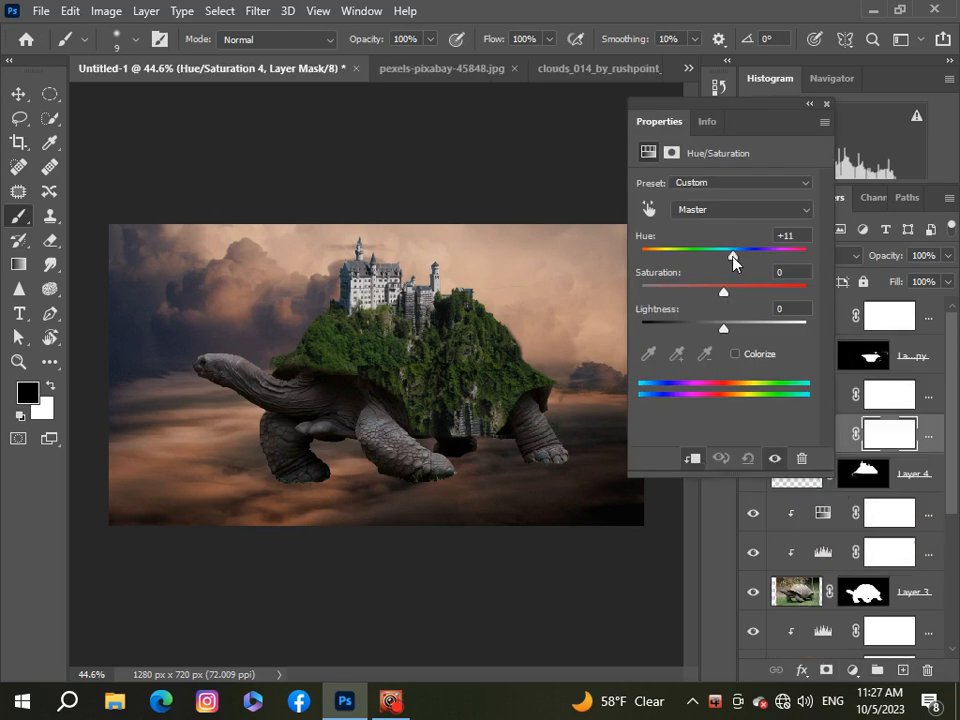
pyautogui.moveTo(732, 255); pyautogui.dragTo(721, 262)
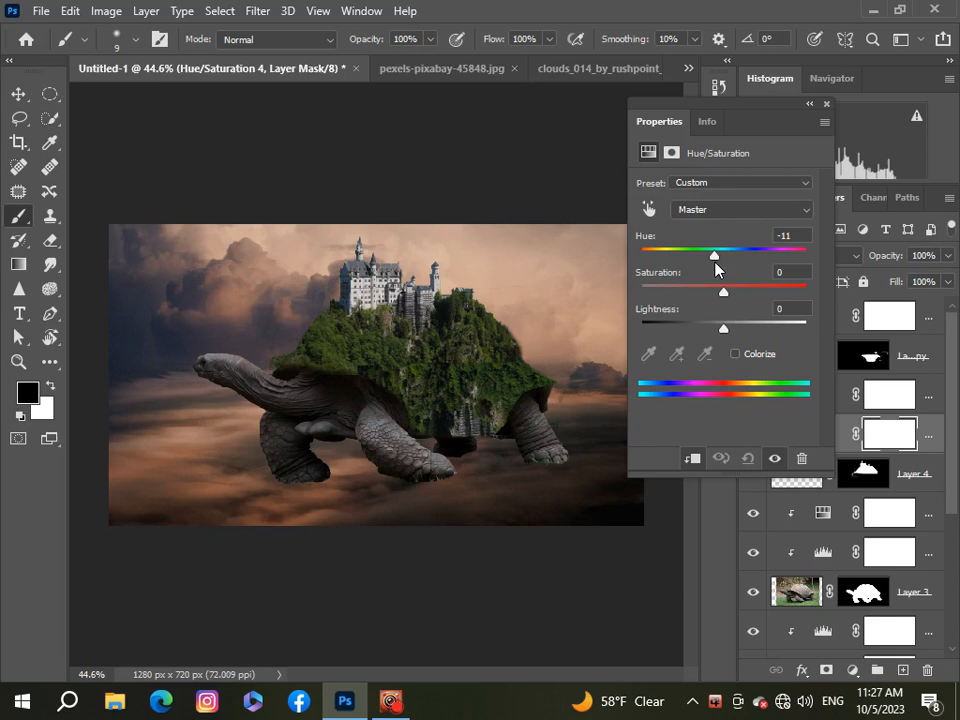
pyautogui.moveTo(724, 292); pyautogui.dragTo(723, 338)
pyautogui.click(826, 103)
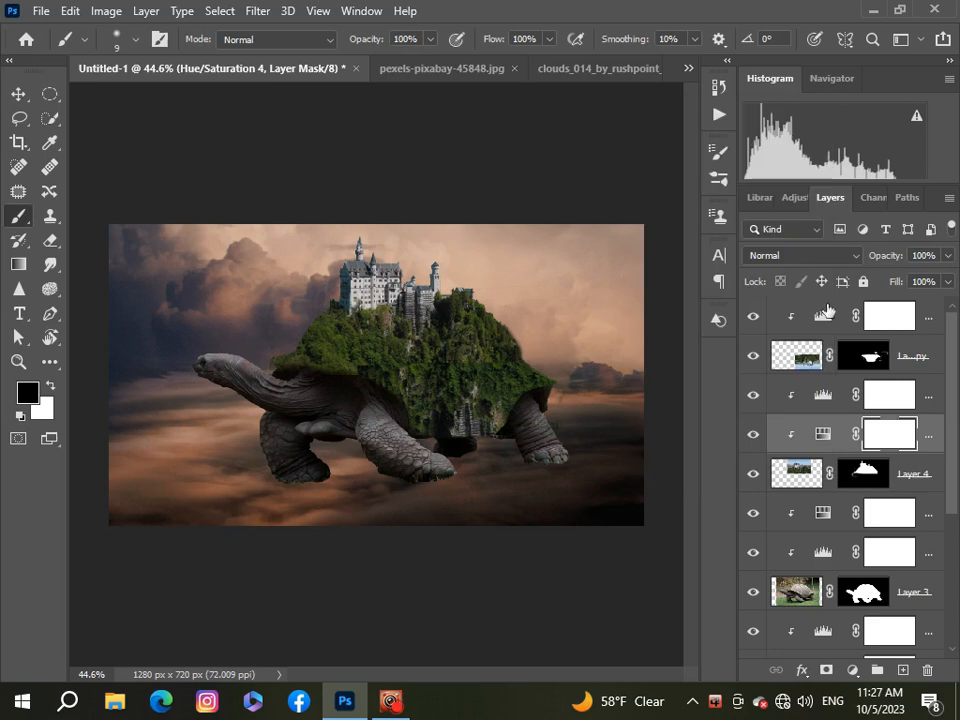
# Add a clipped Hue/Saturation adjustment to Layer 4 copy and shift its hue to -13.
pyautogui.click(933, 369)
pyautogui.click(851, 671)
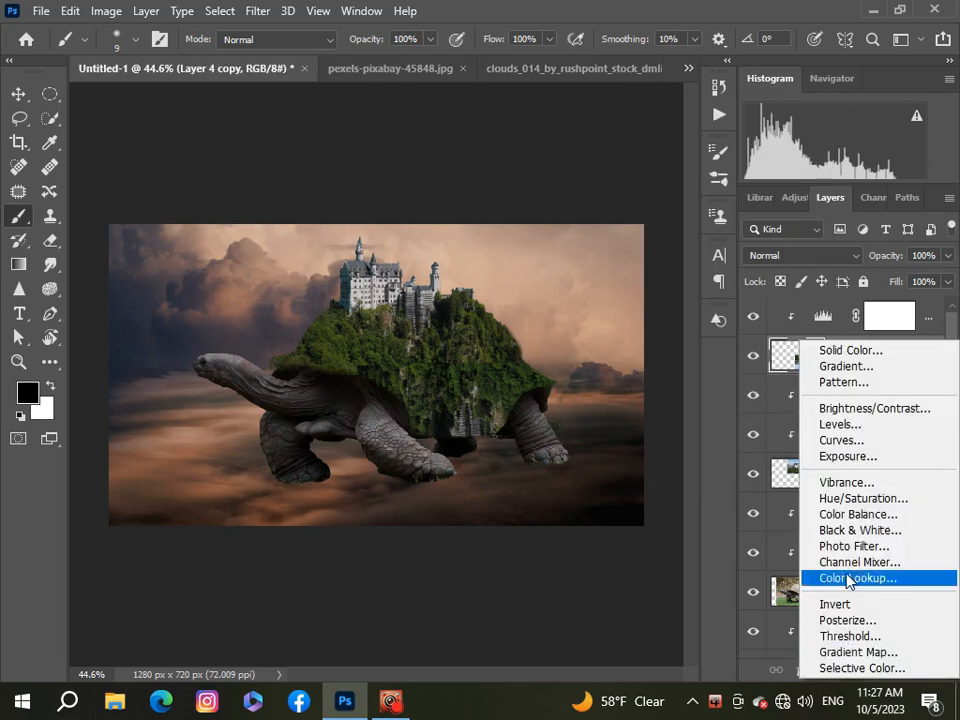
pyautogui.click(853, 499)
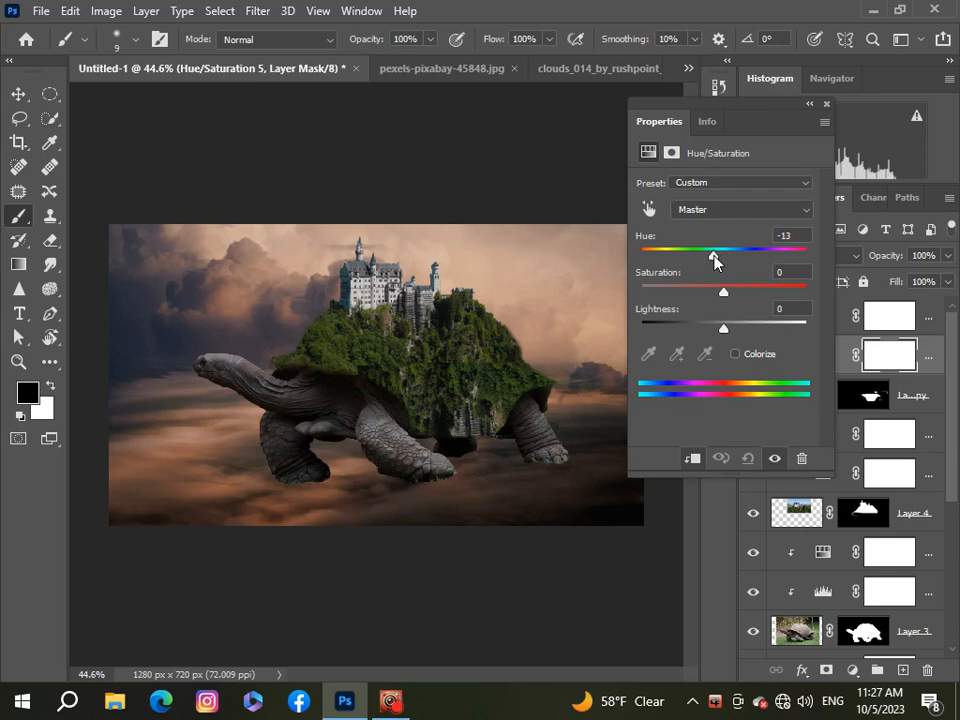
pyautogui.moveTo(724, 292); pyautogui.dragTo(722, 330)
pyautogui.click(826, 105)
# Fade the tortoise's front feet into the clouds by painting black on Layer 3's mask with a soft 500 px brush.
pyautogui.scroll(-5, 242, 454)
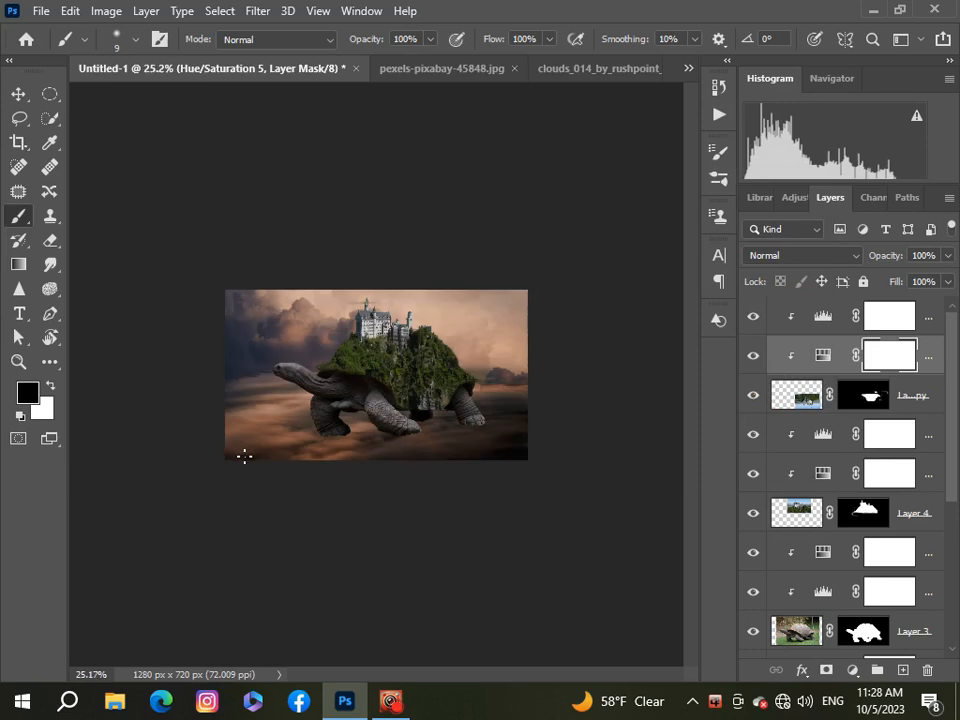
pyautogui.scroll(5, 259, 463)
pyautogui.scroll(4, 261, 462)
pyautogui.scroll(-4, 261, 460)
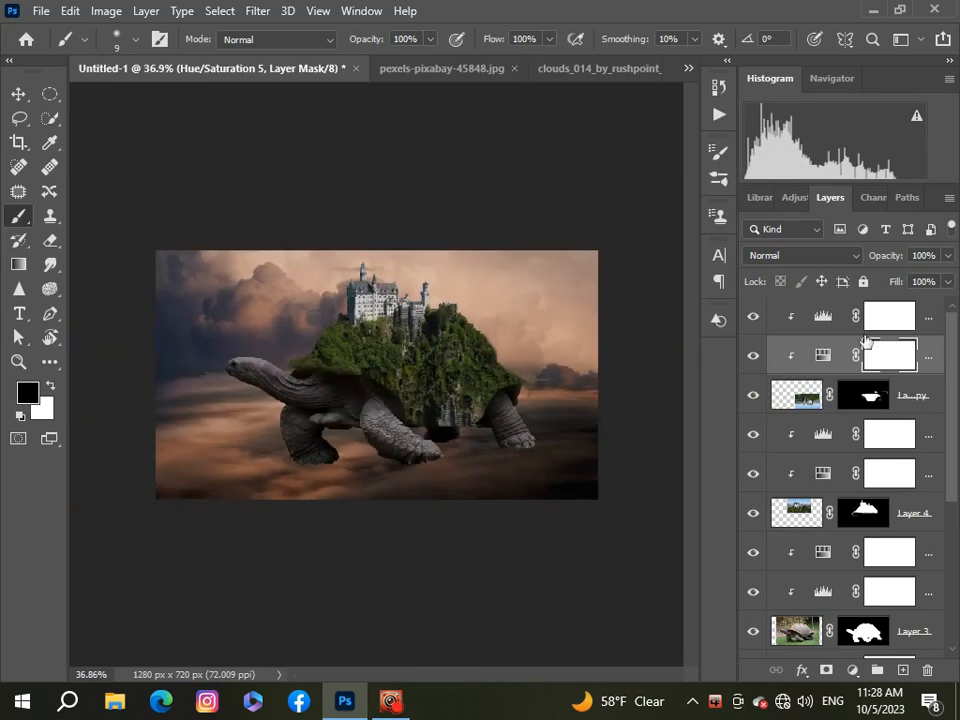
pyautogui.scroll(-3, 943, 487)
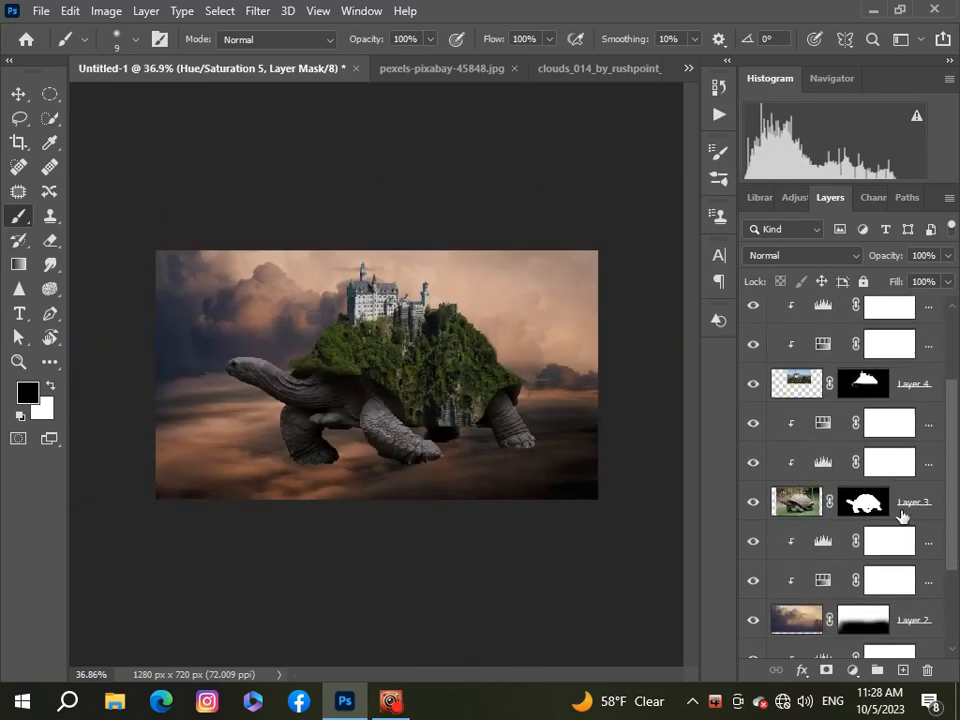
pyautogui.click(873, 501)
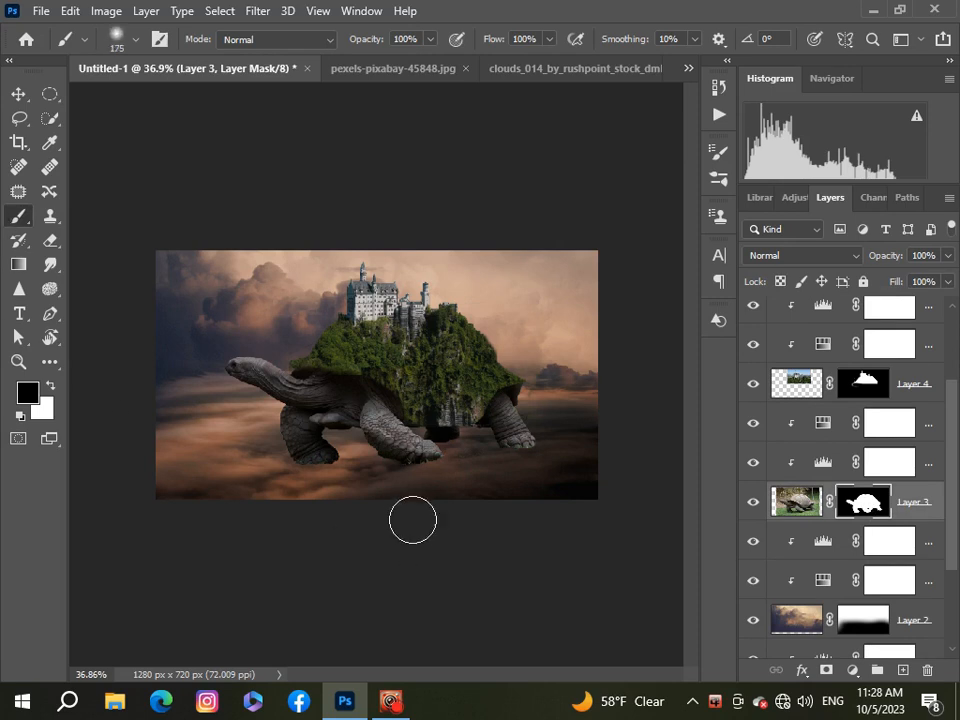
pyautogui.press(']')
pyautogui.press(']')
pyautogui.press(']')
pyautogui.press(']')
pyautogui.press(']')
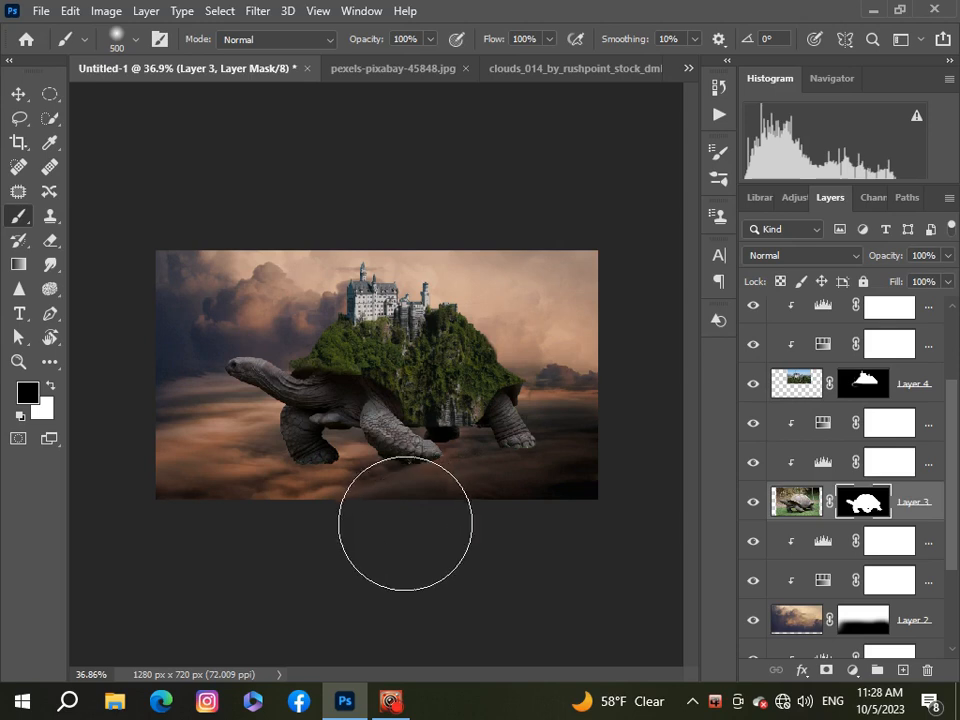
pyautogui.moveTo(361, 545)
pyautogui.mouseDown()
pyautogui.moveTo(255, 536)
pyautogui.moveTo(347, 532)
pyautogui.moveTo(231, 524)
pyautogui.moveTo(413, 553)
pyautogui.moveTo(375, 542)
pyautogui.moveTo(446, 538)
pyautogui.moveTo(373, 537)
pyautogui.moveTo(430, 541)
pyautogui.moveTo(419, 540)
pyautogui.moveTo(441, 552)
pyautogui.moveTo(377, 542)
pyautogui.moveTo(495, 541)
pyautogui.mouseUp()
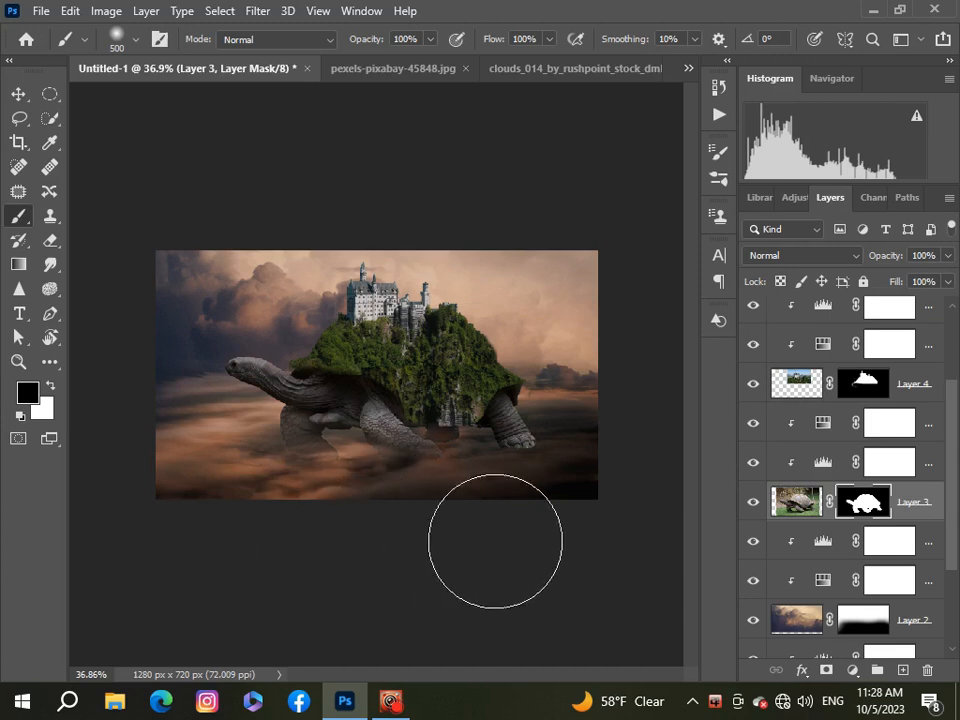
# Blend the tortoise's rear foot into the clouds on Layer 3's mask, using black and a 250 px brush.
pyautogui.scroll(4, 553, 516)
pyautogui.press('[')
pyautogui.press('[')
pyautogui.press('[')
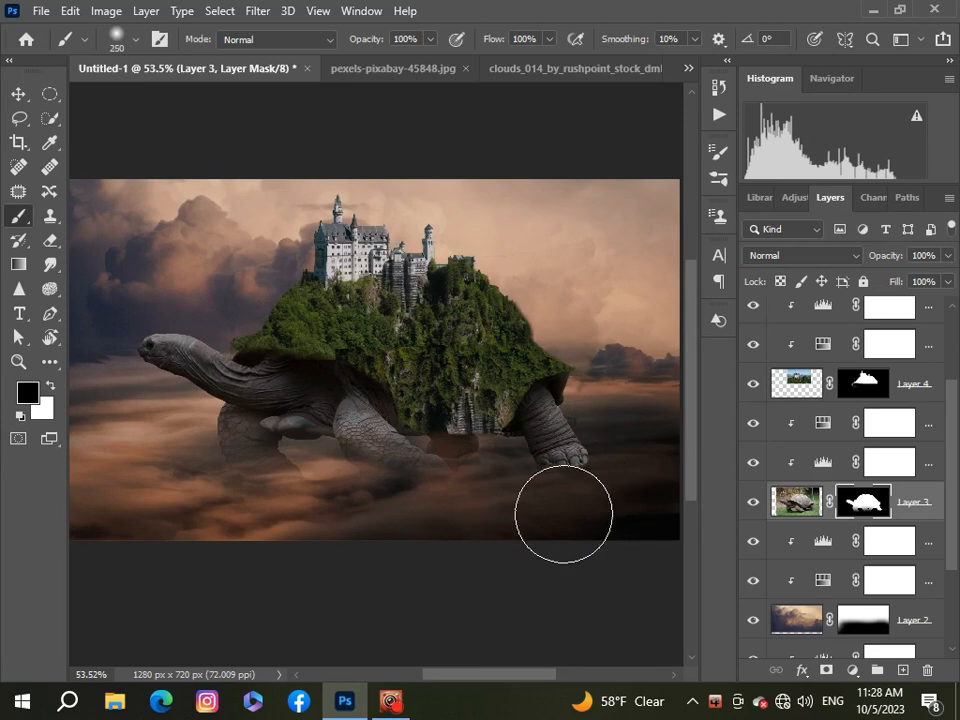
pyautogui.moveTo(553, 518)
pyautogui.mouseDown()
pyautogui.moveTo(639, 510)
pyautogui.moveTo(505, 519)
pyautogui.moveTo(586, 521)
pyautogui.moveTo(580, 555)
pyautogui.moveTo(487, 558)
pyautogui.mouseUp()
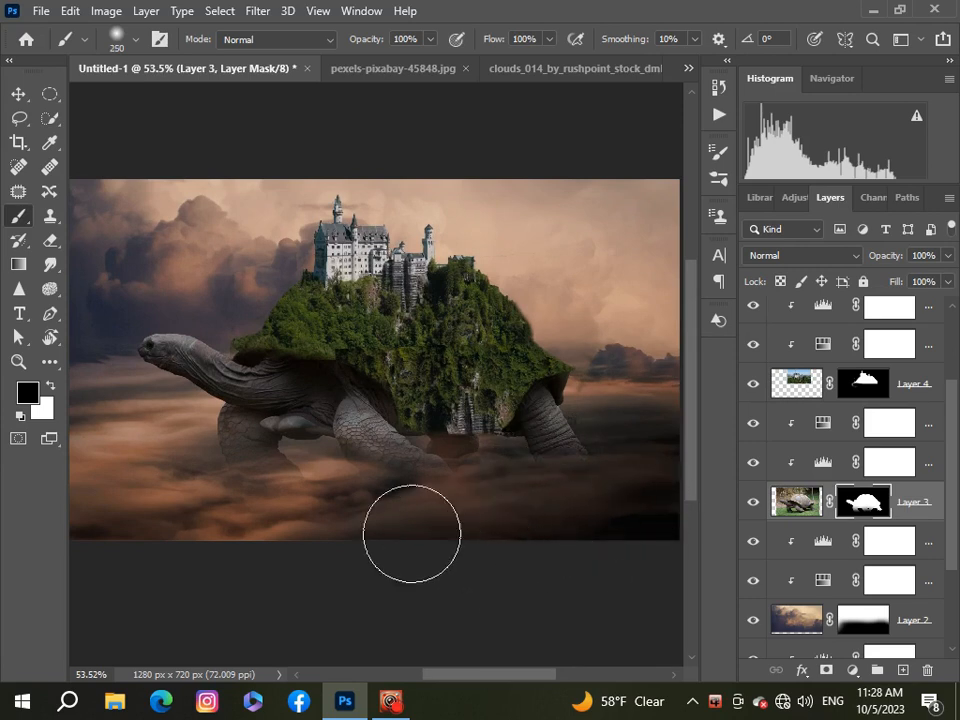
pyautogui.scroll(-3, 356, 553)
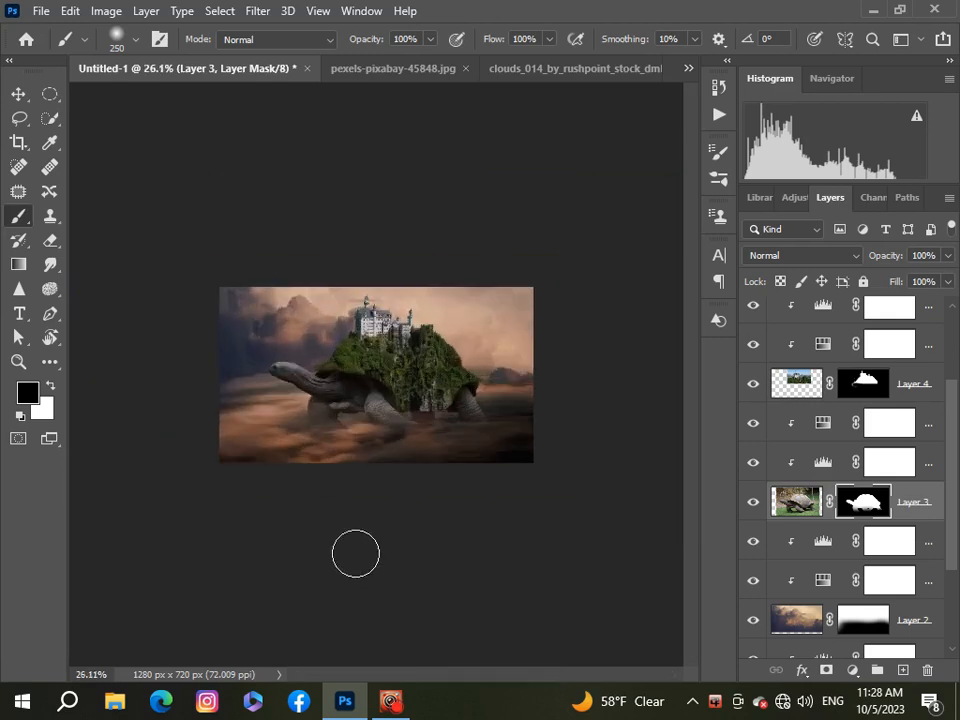
pyautogui.click(18, 93)
pyautogui.scroll(1, 405, 379)
pyautogui.scroll(4, 405, 380)
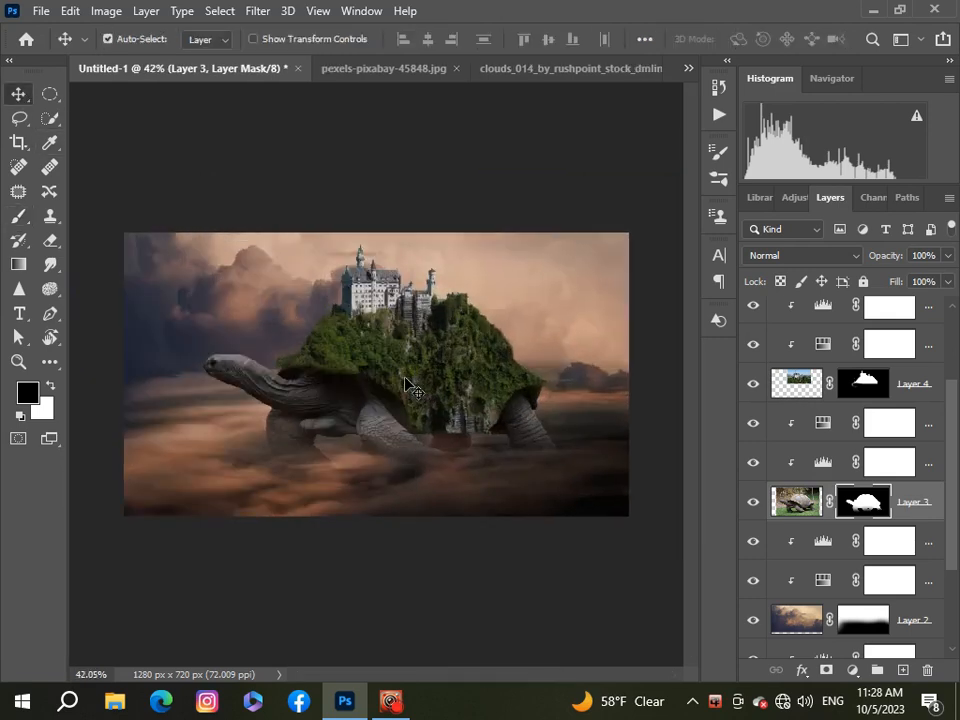
pyautogui.scroll(-2, 349, 391)
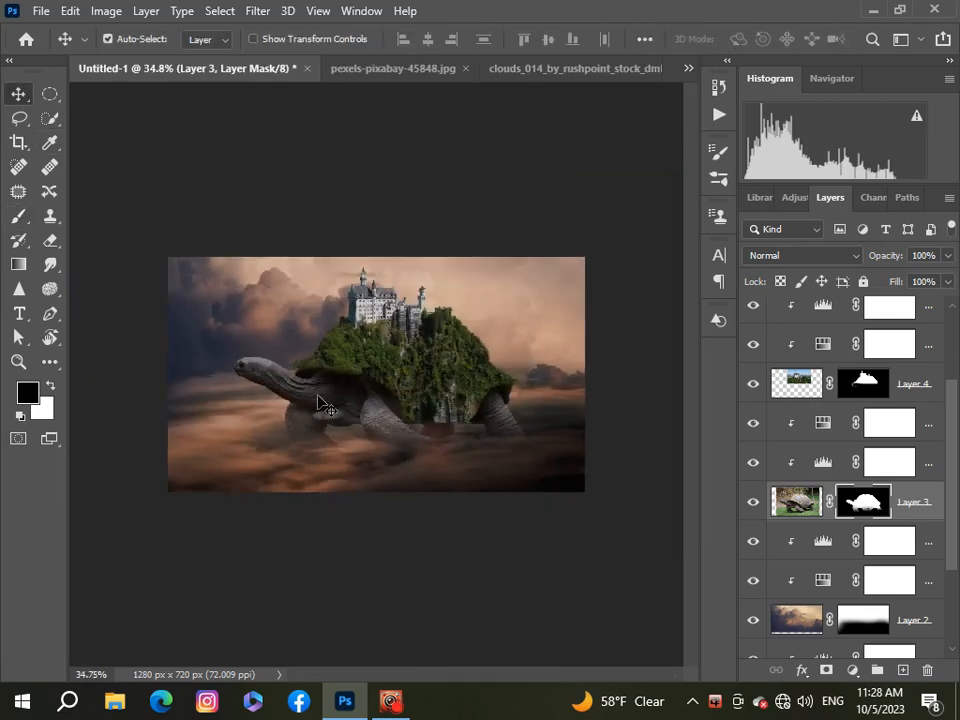
# Add a clipped Levels adjustment to Layer 3 with midtones at 0.94 and output white at 238.
pyautogui.click(852, 670)
pyautogui.click(840, 413)
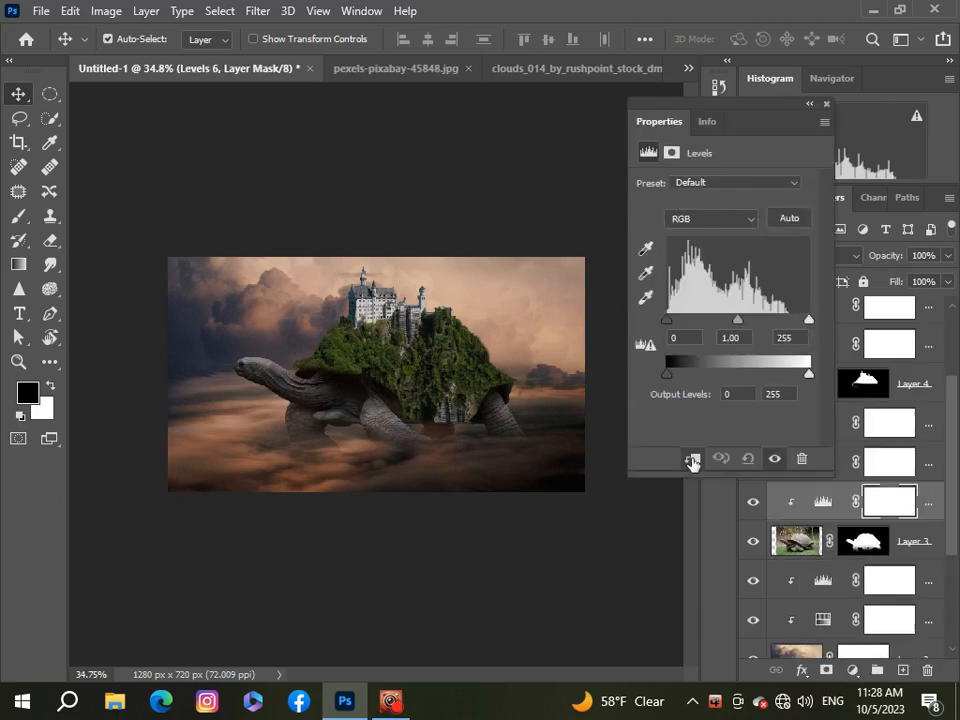
pyautogui.moveTo(811, 377); pyautogui.dragTo(800, 378)
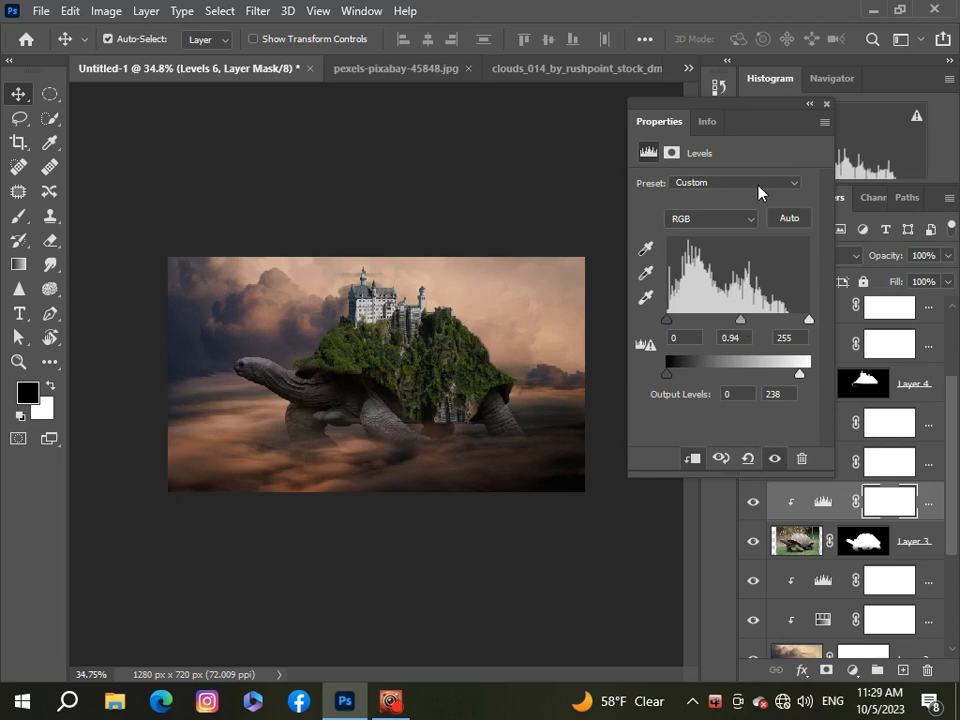
pyautogui.click(826, 104)
pyautogui.scroll(-2, 332, 320)
pyautogui.scroll(6, 332, 320)
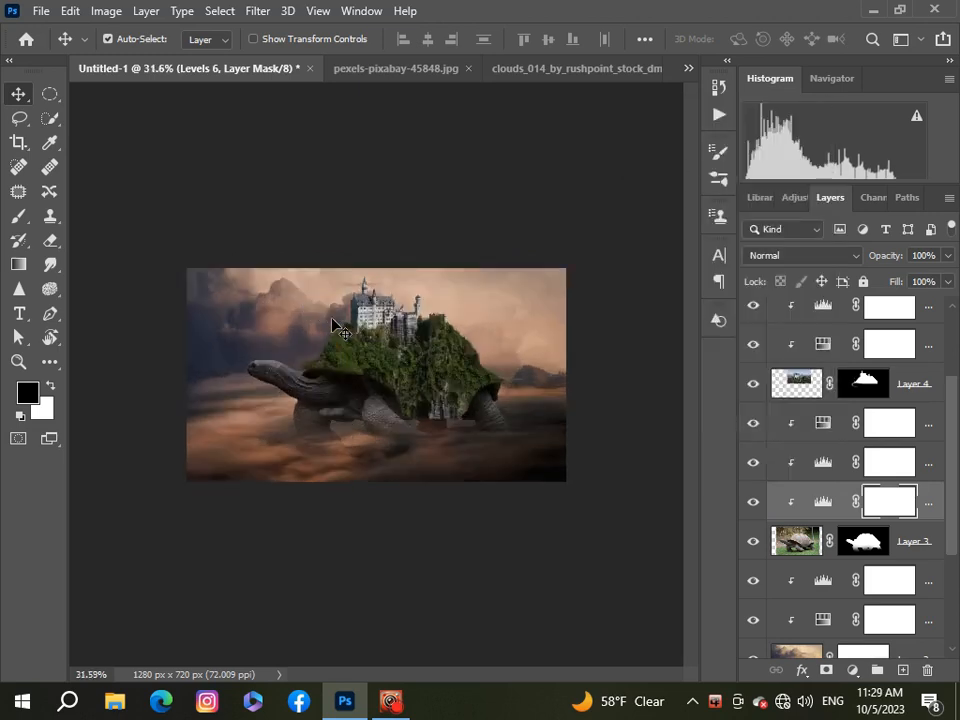
pyautogui.scroll(-3, 332, 320)
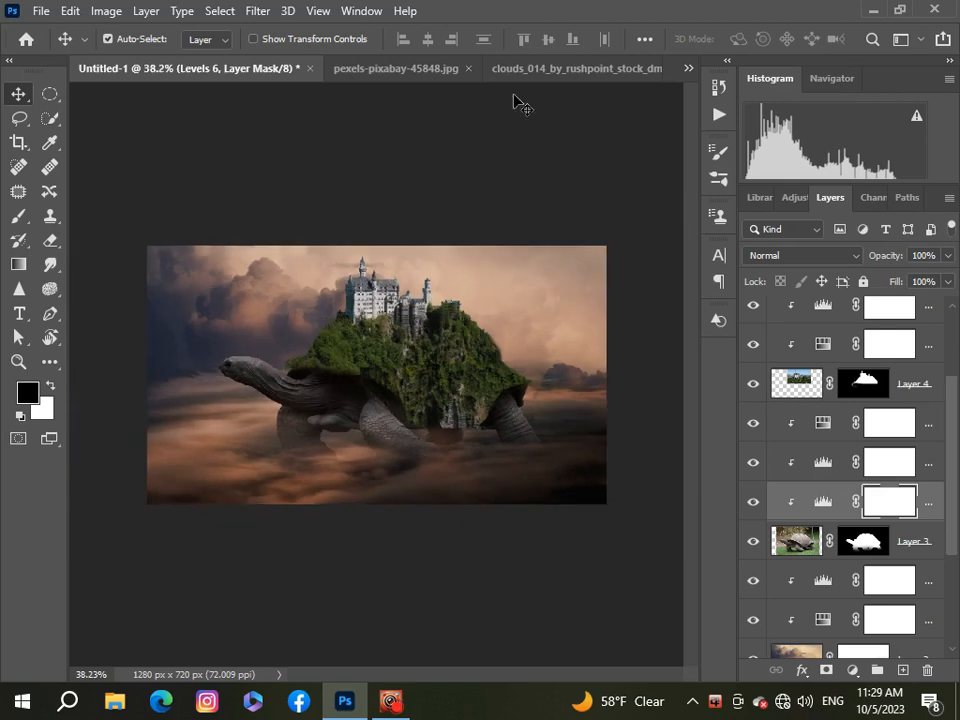
# Copy the moon from bright_full_moon_png_by_clairesolo_d7t4mdm.png and paste it into Untitled-1 above all other layers.
pyautogui.click(689, 69)
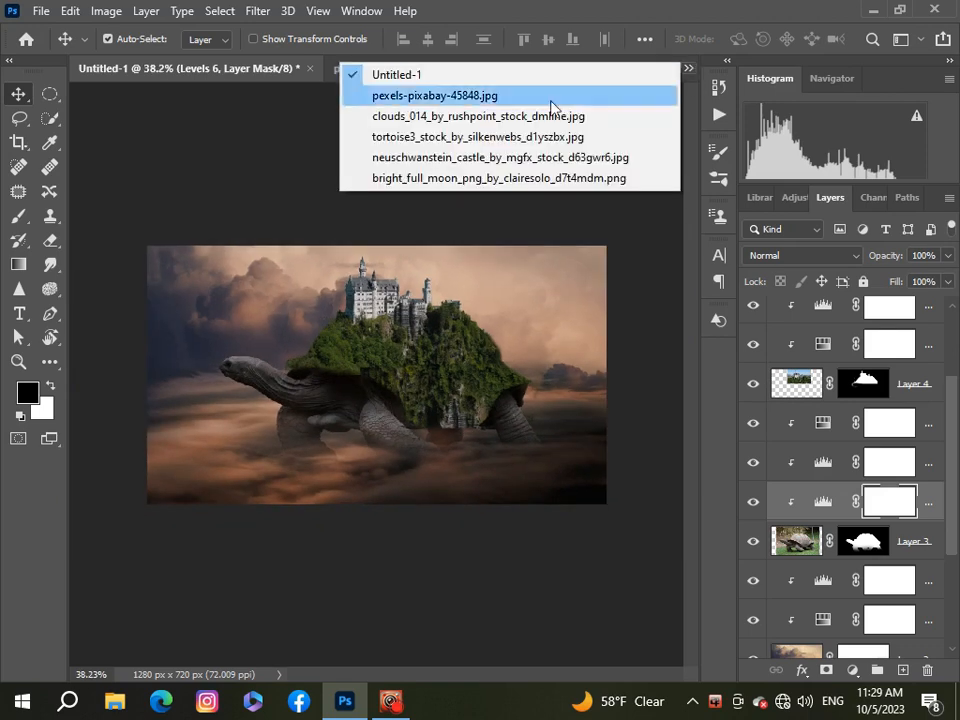
pyautogui.click(515, 178)
pyautogui.moveTo(300, 252); pyautogui.dragTo(322, 300)
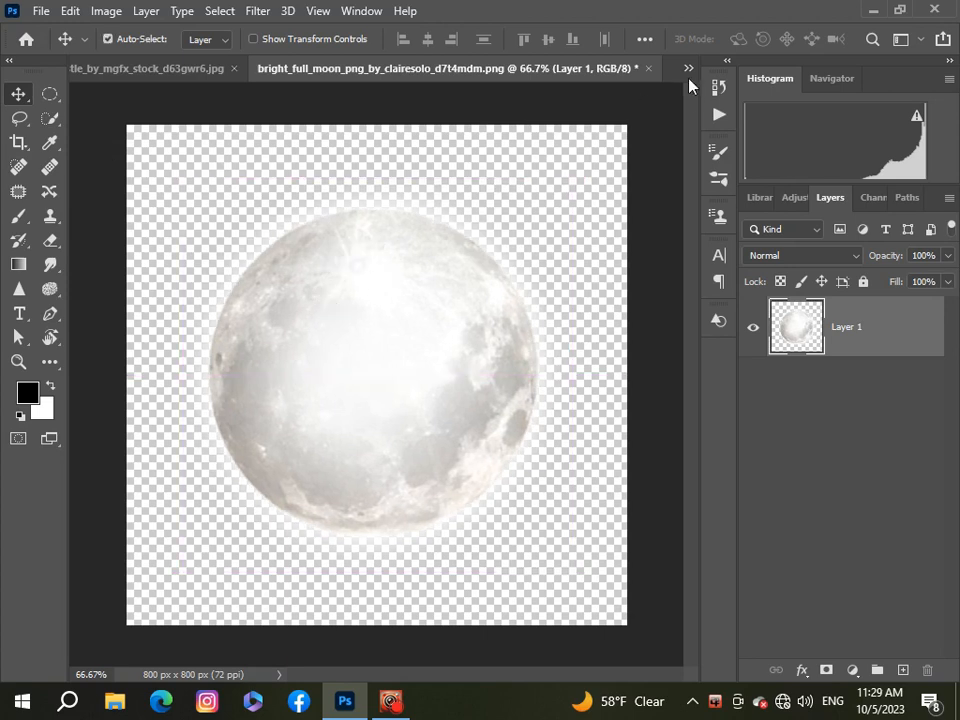
pyautogui.click(689, 69)
pyautogui.click(628, 76)
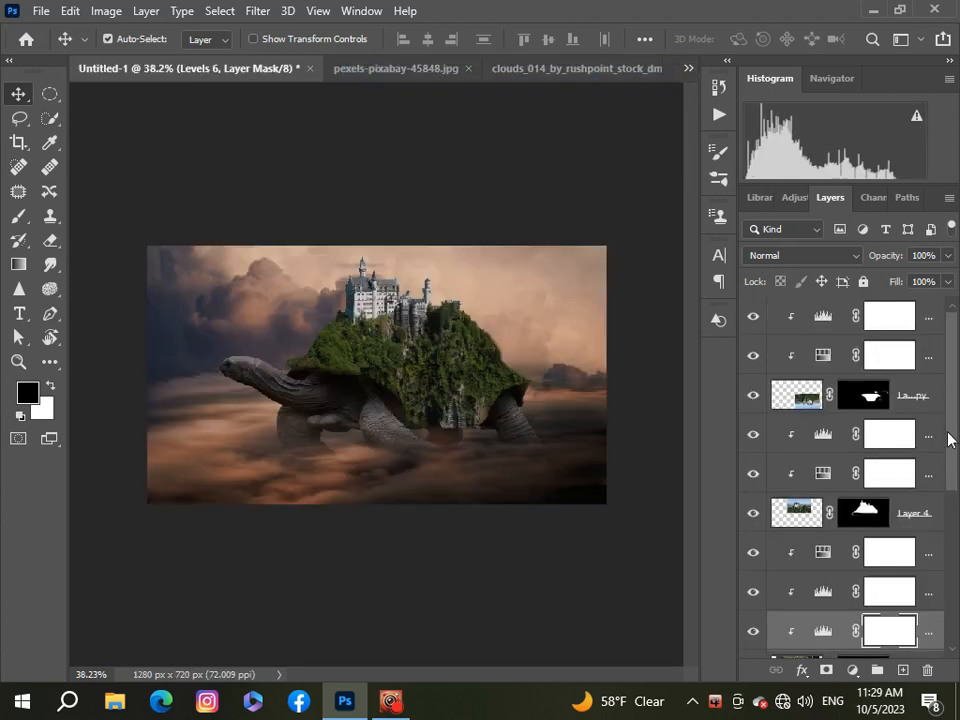
pyautogui.scroll(-3, 950, 438)
pyautogui.click(929, 582)
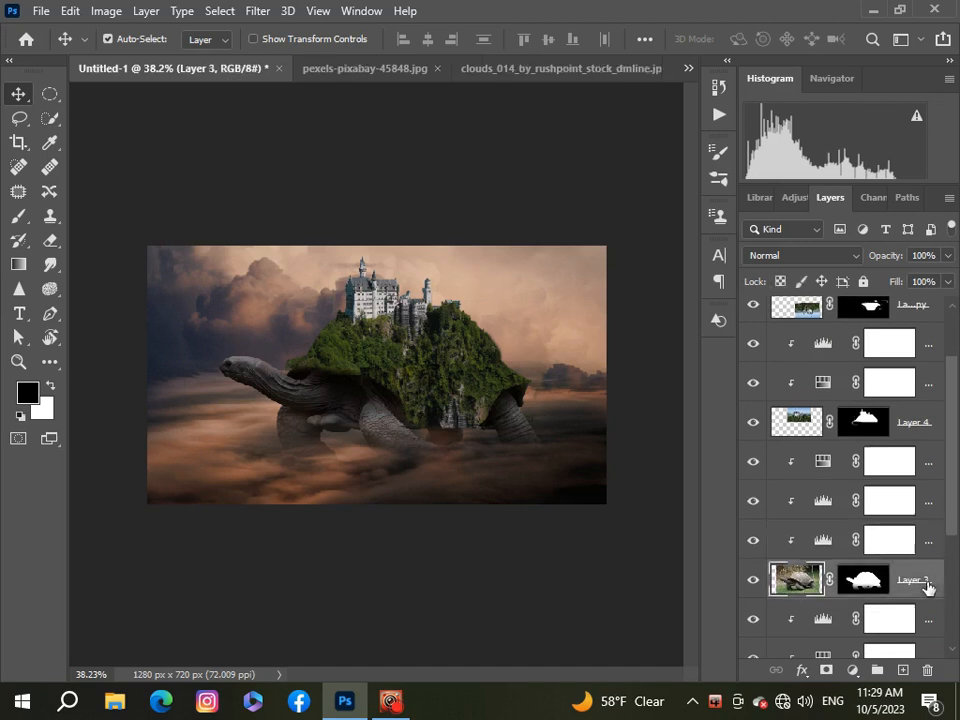
pyautogui.moveTo(958, 536); pyautogui.dragTo(958, 565)
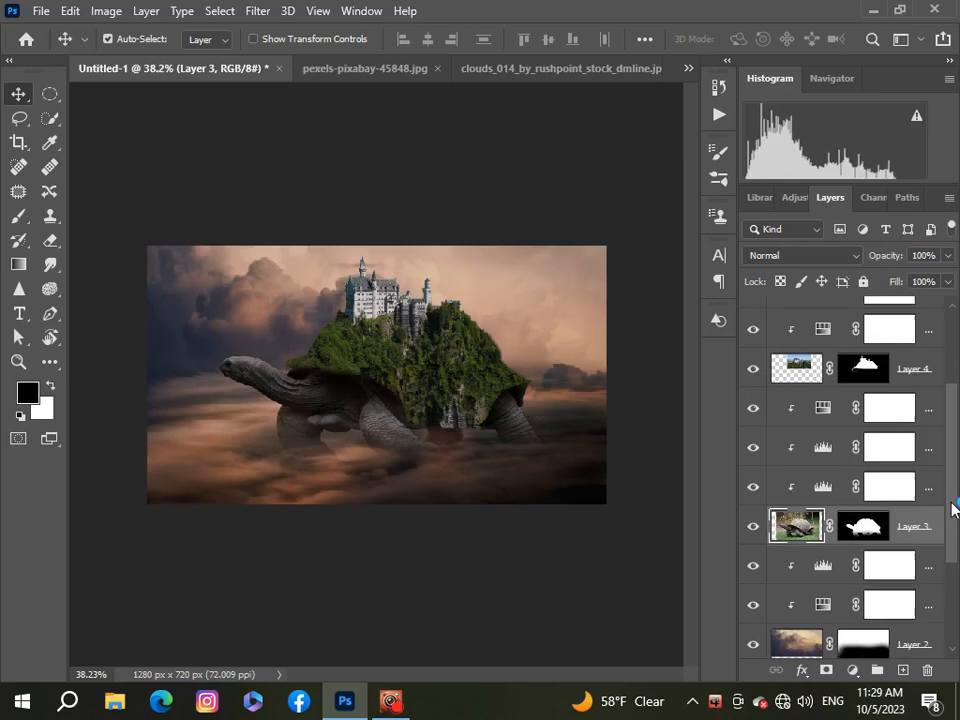
pyautogui.moveTo(951, 508); pyautogui.dragTo(954, 352)
pyautogui.click(919, 324)
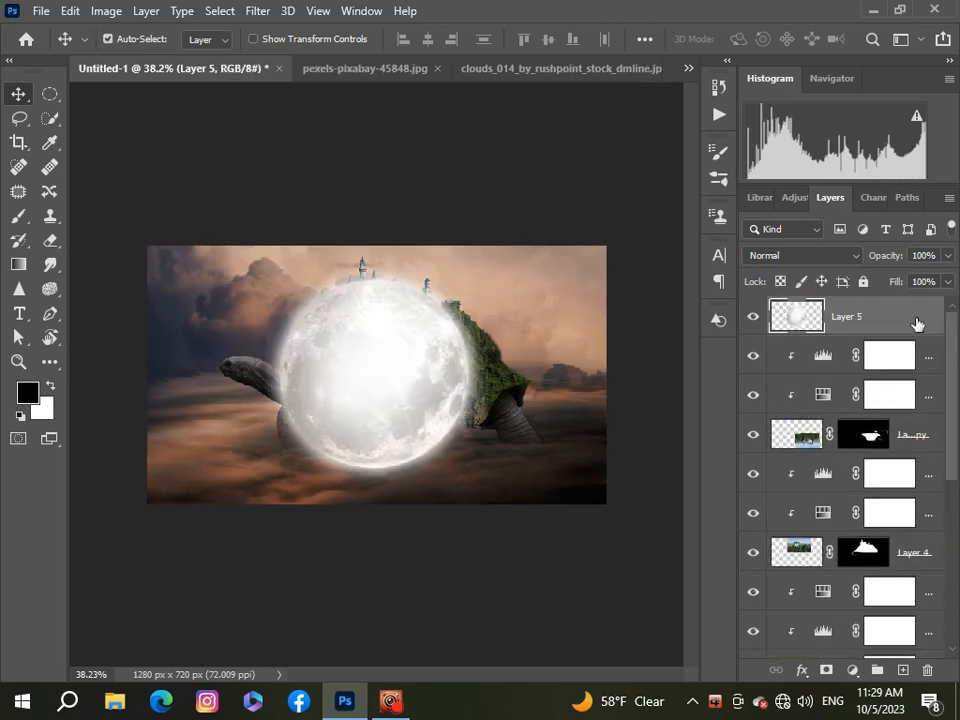
# Reorder the moon layer, Layer 5, so it sits directly beneath the tortoise on Layer 3.
pyautogui.moveTo(917, 323); pyautogui.dragTo(941, 590)
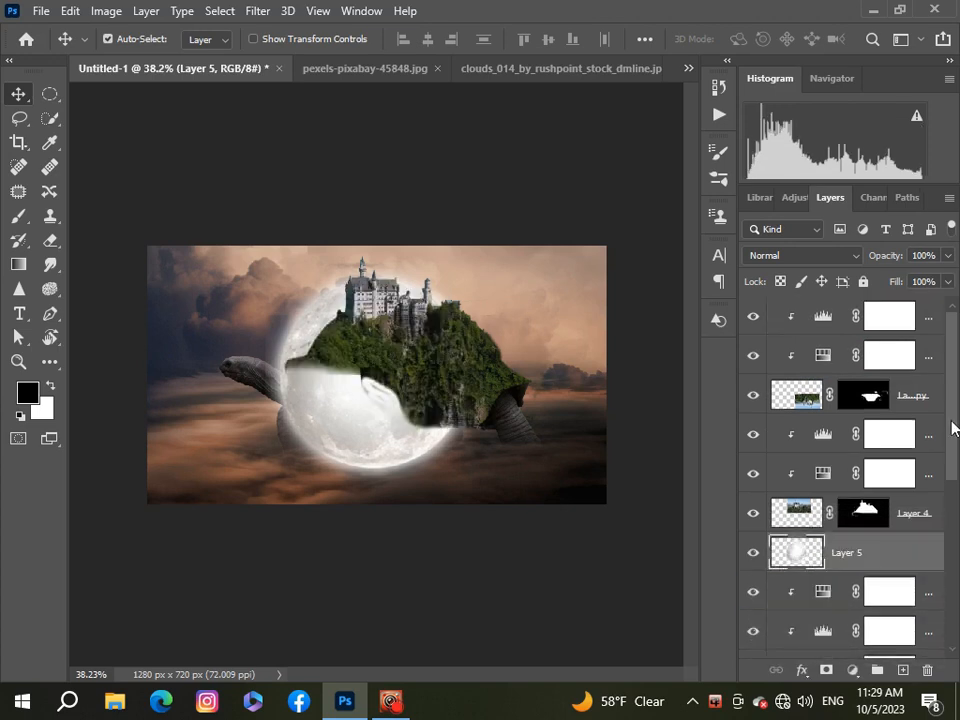
pyautogui.moveTo(952, 428); pyautogui.dragTo(956, 519)
pyautogui.moveTo(900, 338); pyautogui.dragTo(904, 505)
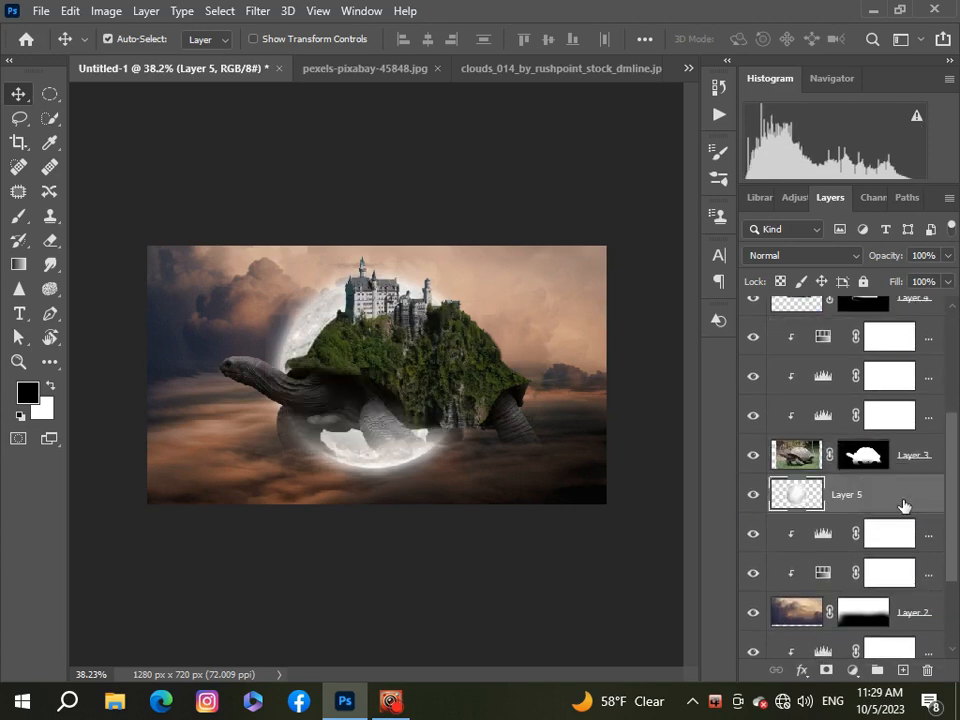
# Scale the moon on Layer 5 to 46.40% and place it in the upper-left corner of the sky.
pyautogui.moveTo(325, 318); pyautogui.dragTo(193, 272)
pyautogui.hotkey('ctrl', 't')
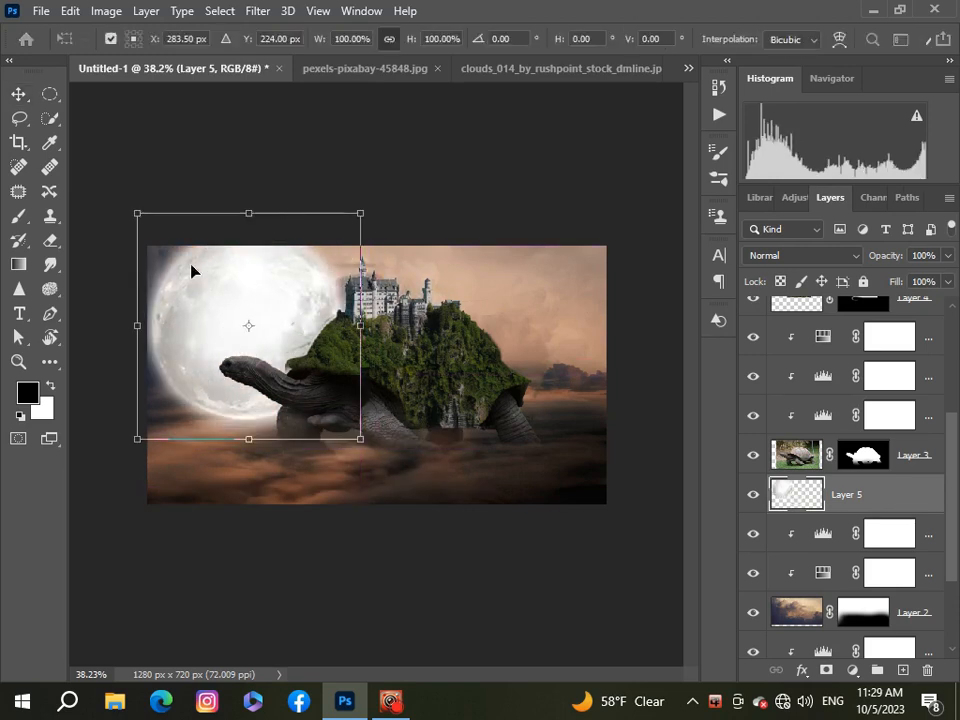
pyautogui.scroll(-4, 190, 266)
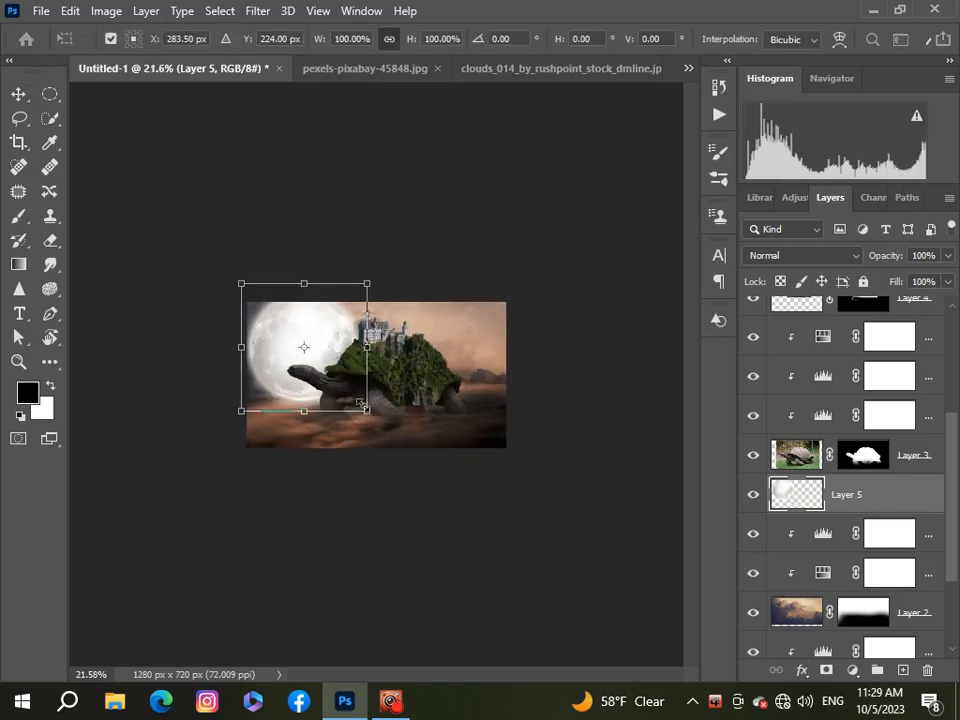
pyautogui.moveTo(362, 404); pyautogui.dragTo(289, 332)
pyautogui.scroll(4, 265, 318)
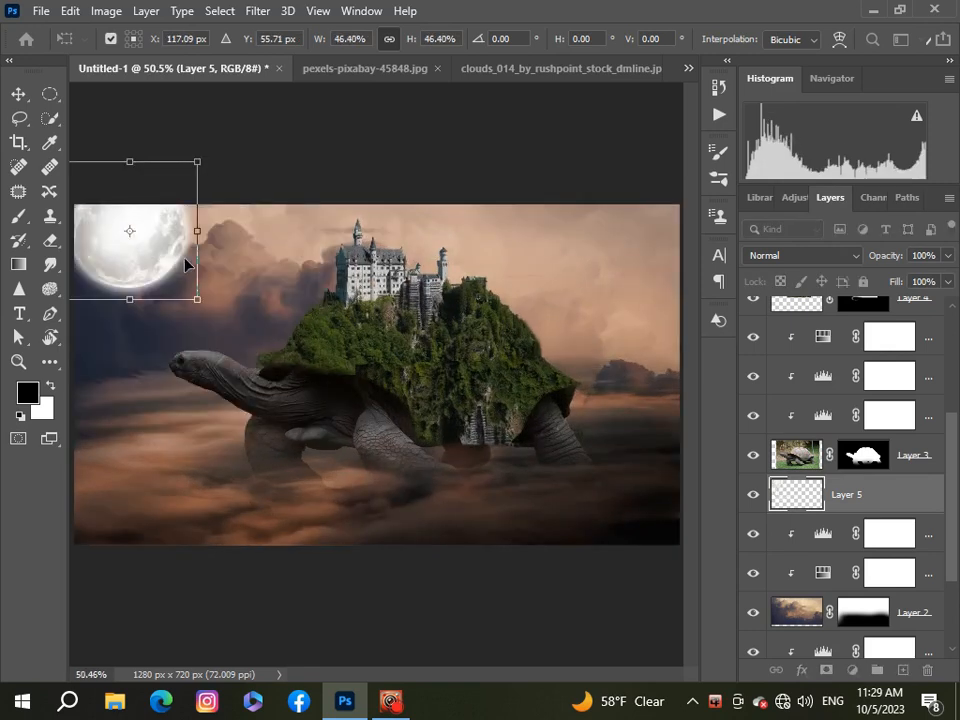
pyautogui.moveTo(185, 265); pyautogui.dragTo(154, 266)
pyautogui.scroll(-4, 154, 262)
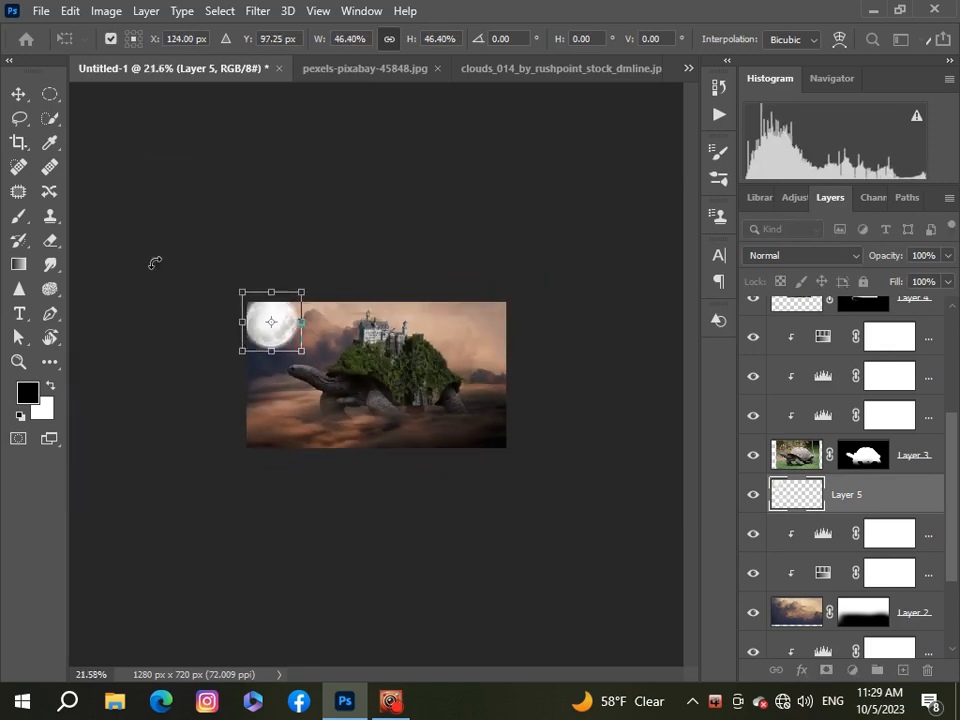
pyautogui.scroll(1, 155, 262)
pyautogui.press('Return')
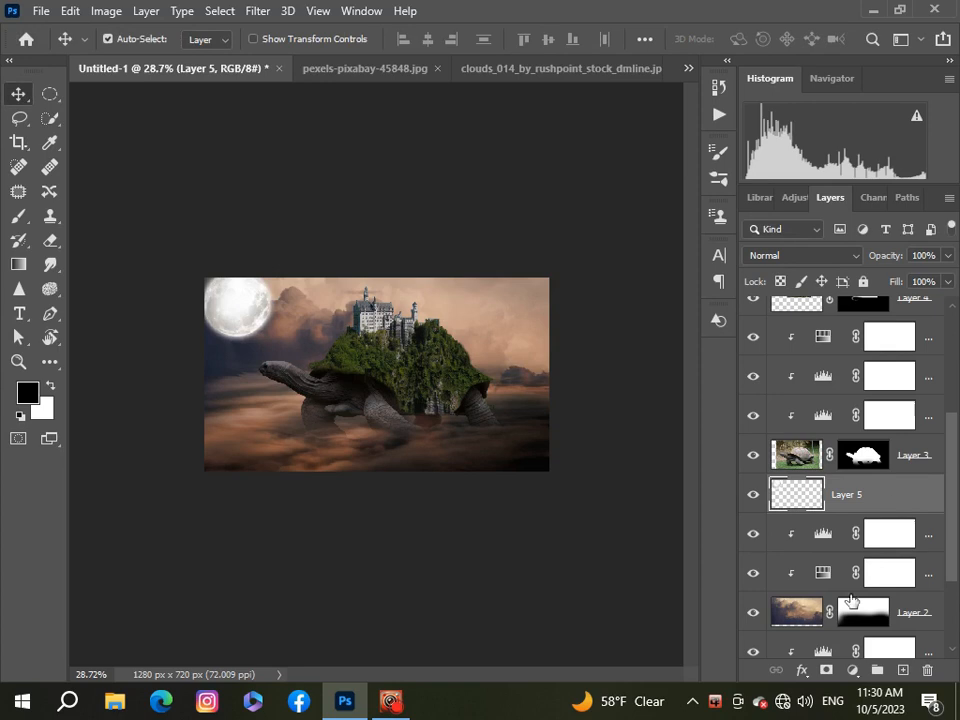
# Add a mask to Layer 5 and soften the moon's lower edge into the clouds with a black 250 px brush.
pyautogui.click(827, 671)
pyautogui.click(18, 216)
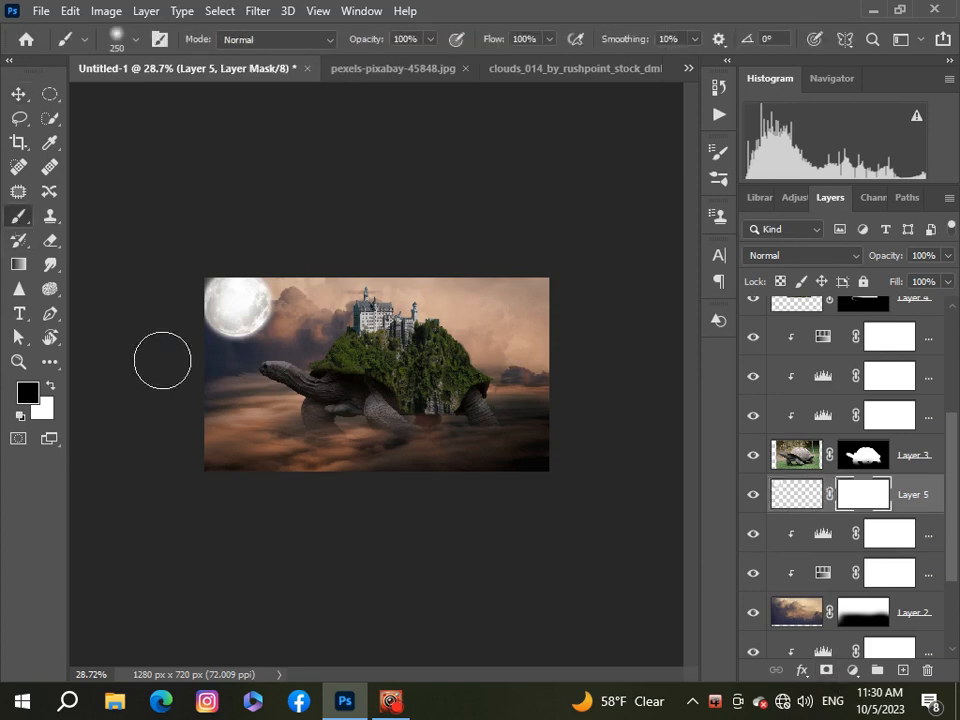
pyautogui.scroll(1, 127, 358)
pyautogui.moveTo(149, 363)
pyautogui.mouseDown()
pyautogui.moveTo(211, 364)
pyautogui.moveTo(145, 371)
pyautogui.moveTo(240, 368)
pyautogui.moveTo(211, 362)
pyautogui.moveTo(255, 304)
pyautogui.moveTo(219, 363)
pyautogui.moveTo(245, 342)
pyautogui.moveTo(209, 363)
pyautogui.moveTo(232, 345)
pyautogui.moveTo(158, 367)
pyautogui.moveTo(210, 363)
pyautogui.moveTo(150, 364)
pyautogui.mouseUp()
pyautogui.scroll(-8, 161, 367)
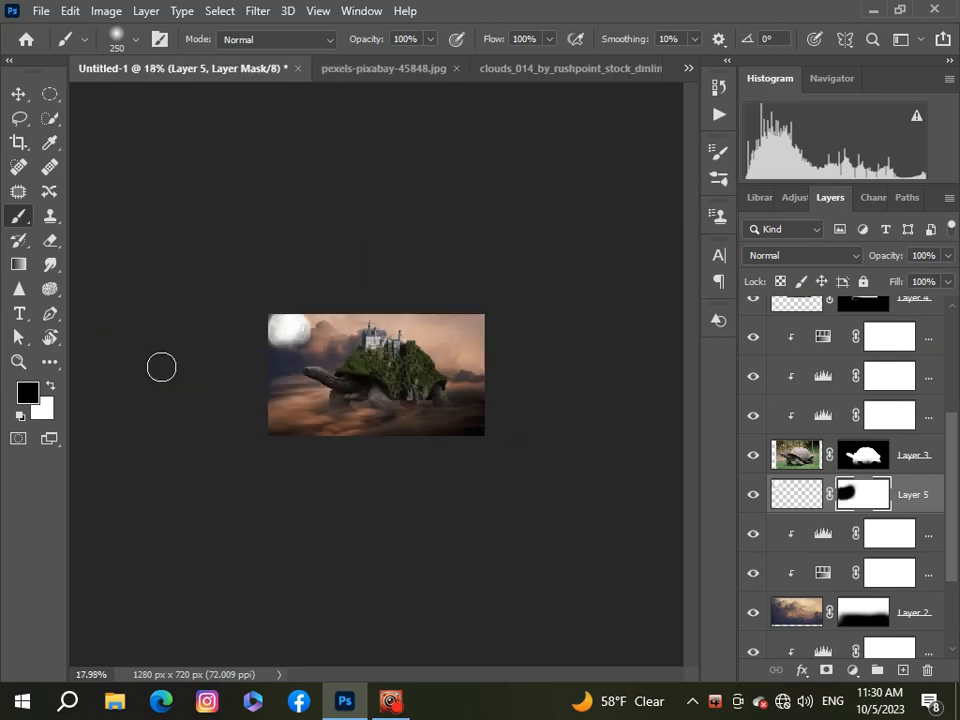
pyautogui.scroll(3, 162, 367)
# Add a clipped Hue/Saturation adjustment to Layer 5 with hue -28 and saturation +18.
pyautogui.click(851, 670)
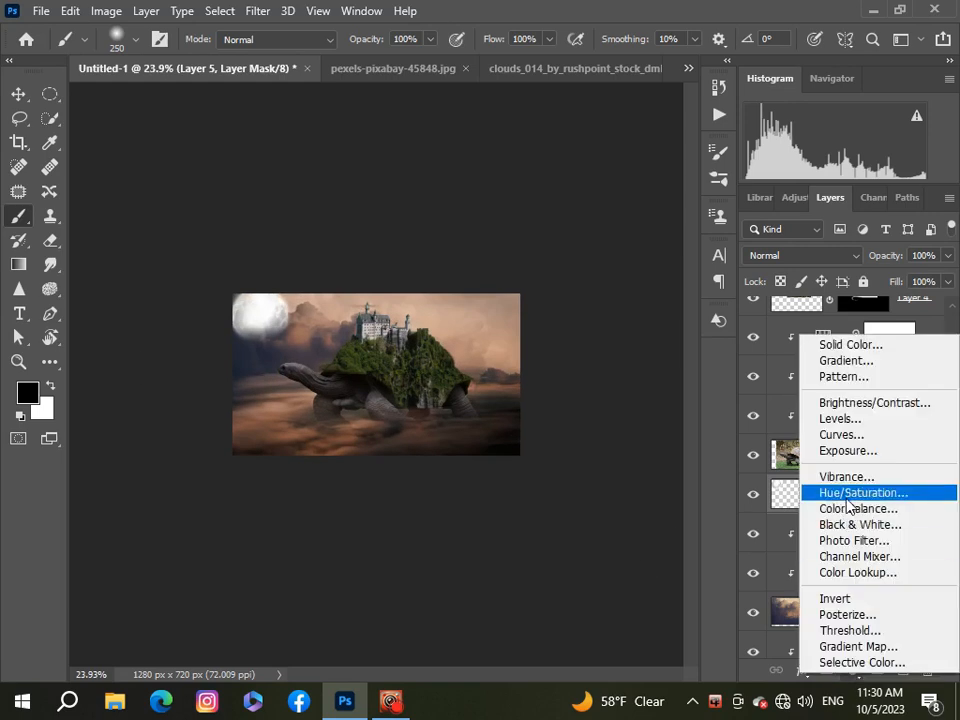
pyautogui.click(857, 491)
pyautogui.click(693, 459)
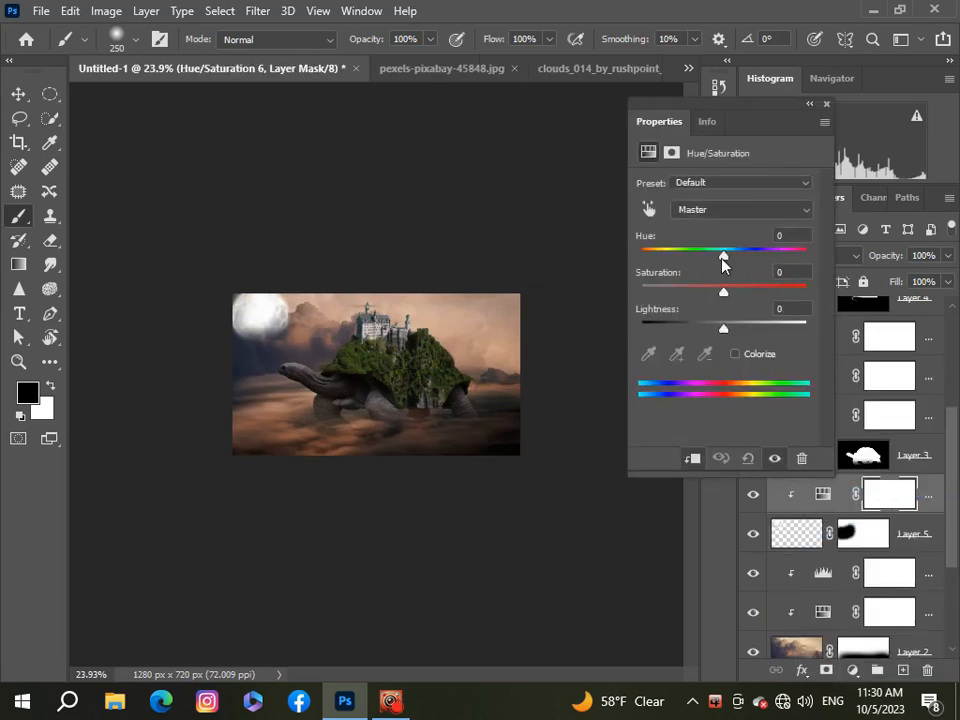
pyautogui.moveTo(710, 260)
pyautogui.mouseDown()
pyautogui.moveTo(746, 259)
pyautogui.moveTo(712, 265)
pyautogui.mouseUp()
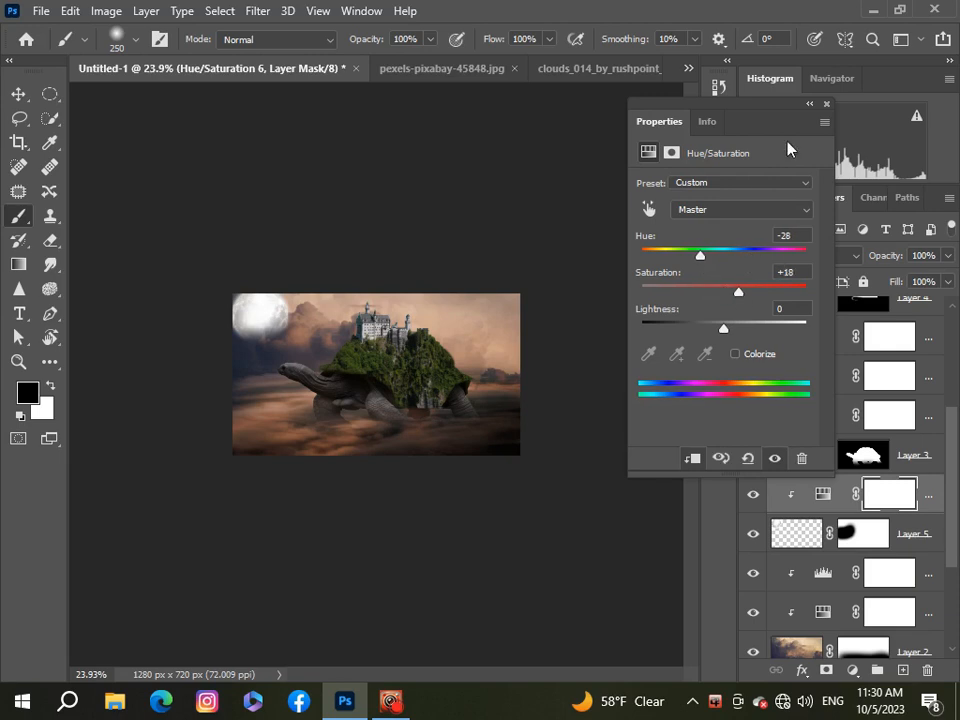
pyautogui.click(826, 104)
pyautogui.scroll(-1, 451, 373)
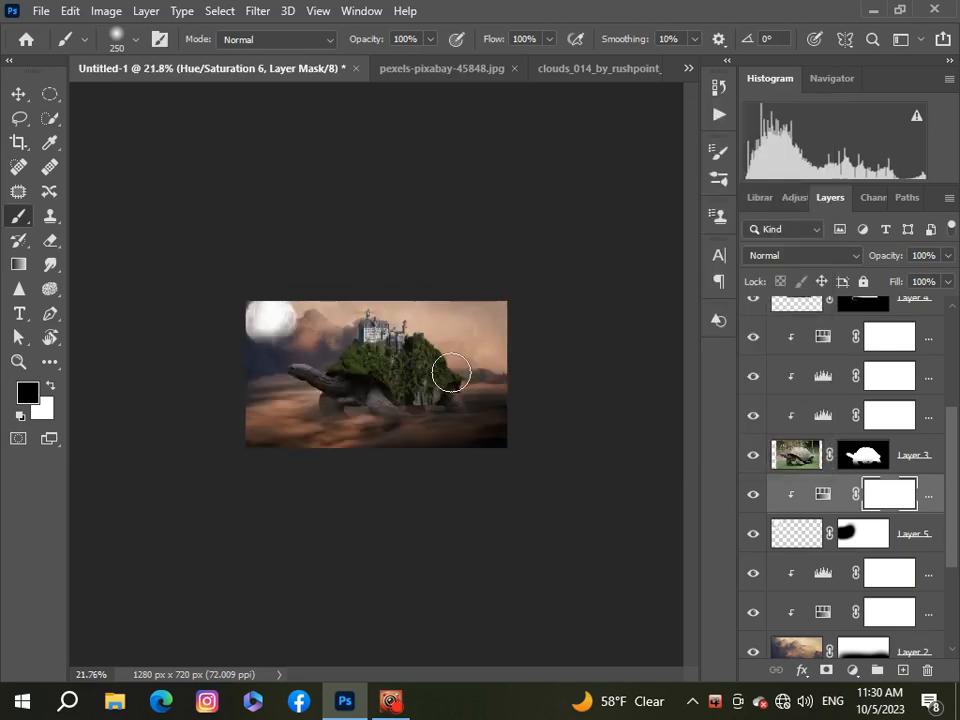
pyautogui.scroll(3, 451, 373)
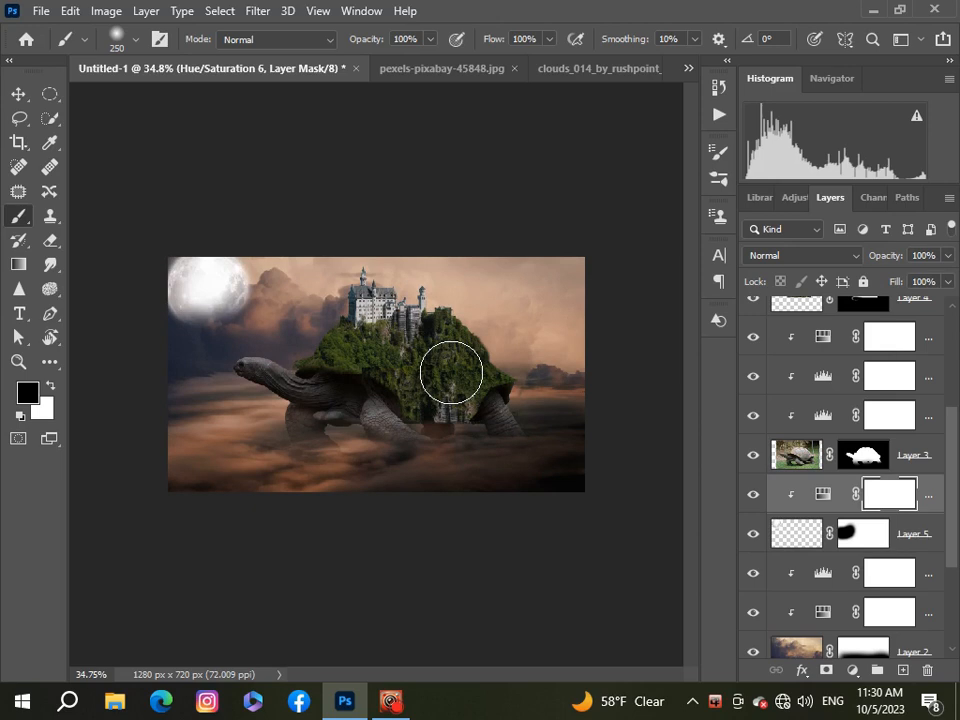
pyautogui.scroll(1, 451, 373)
pyautogui.scroll(-3, 451, 373)
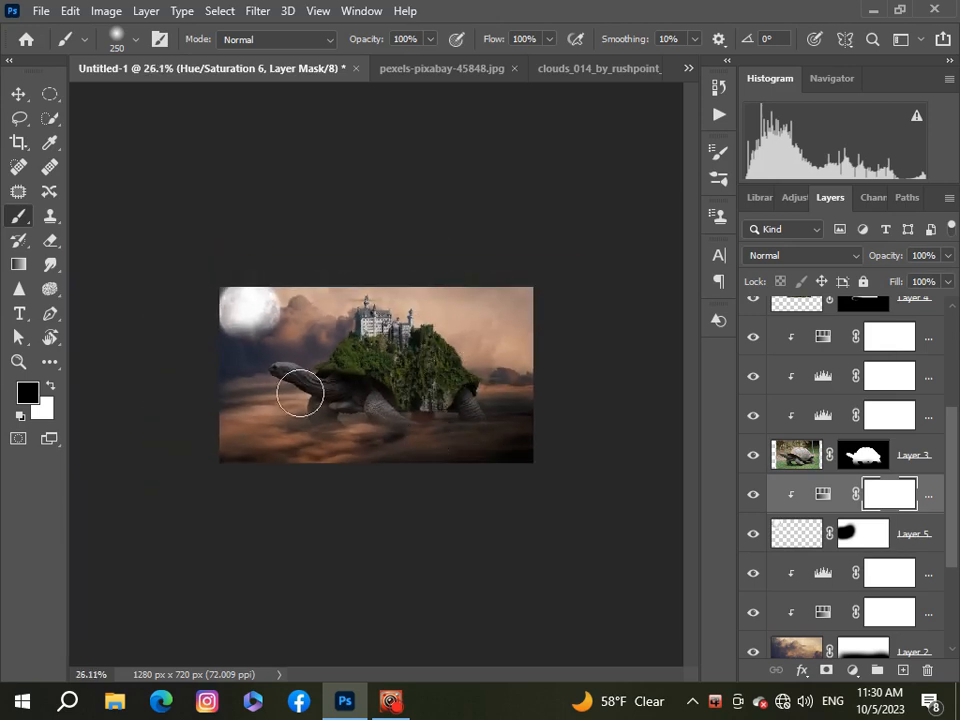
pyautogui.scroll(-1, 339, 491)
pyautogui.scroll(1, 341, 491)
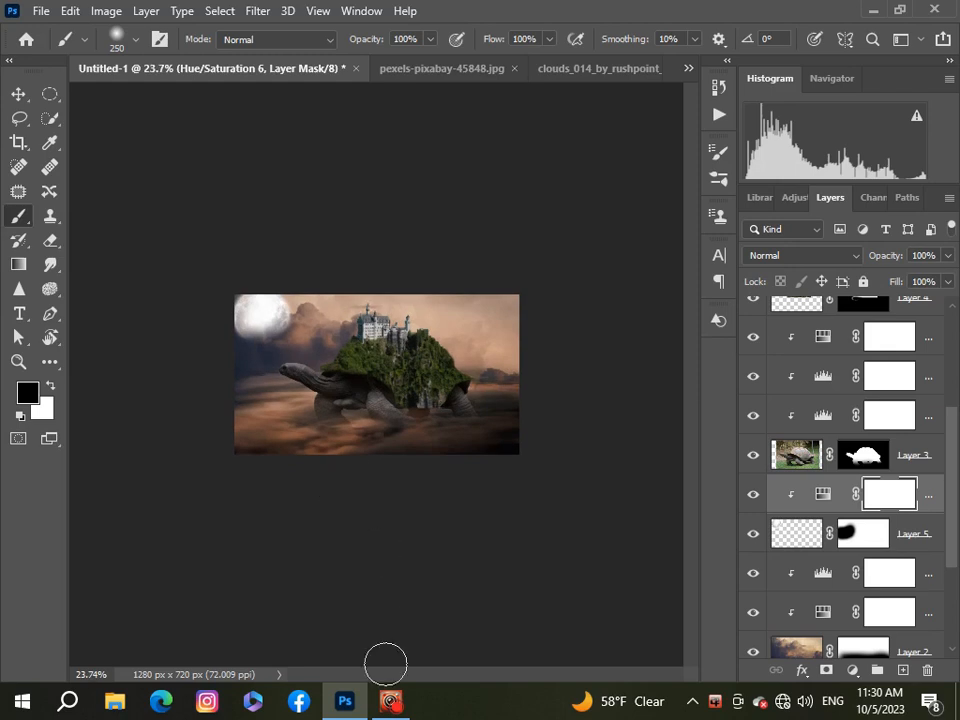
pyautogui.click(390, 701)
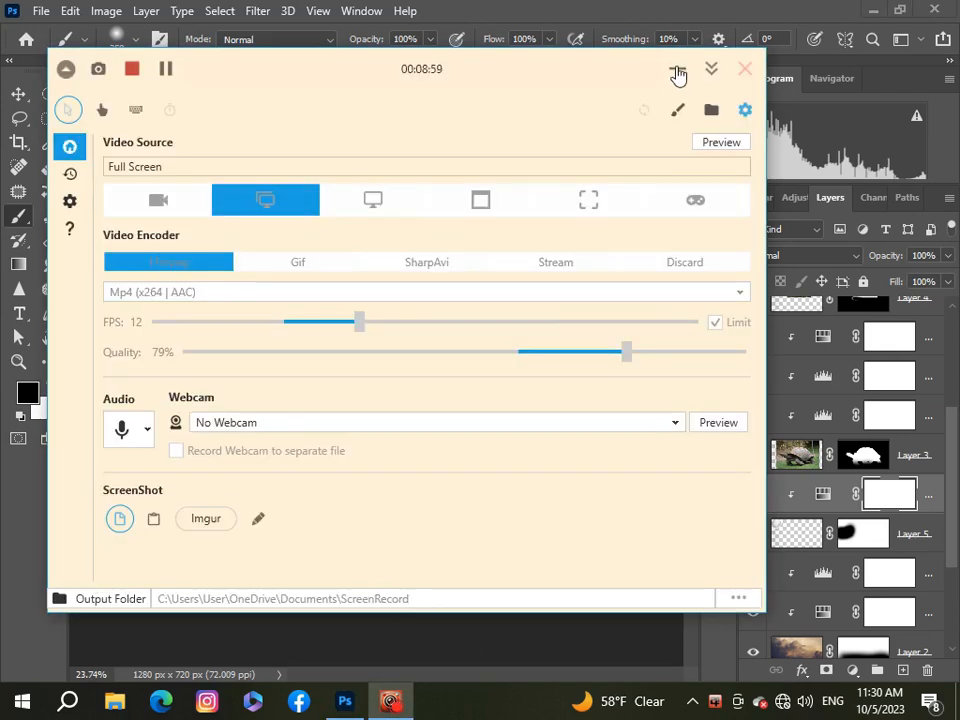
pyautogui.click(678, 75)
# Open the image birds_two___png_stock_by_selunia_d4ymhu1 from the tortoies folder.
pyautogui.click(688, 68)
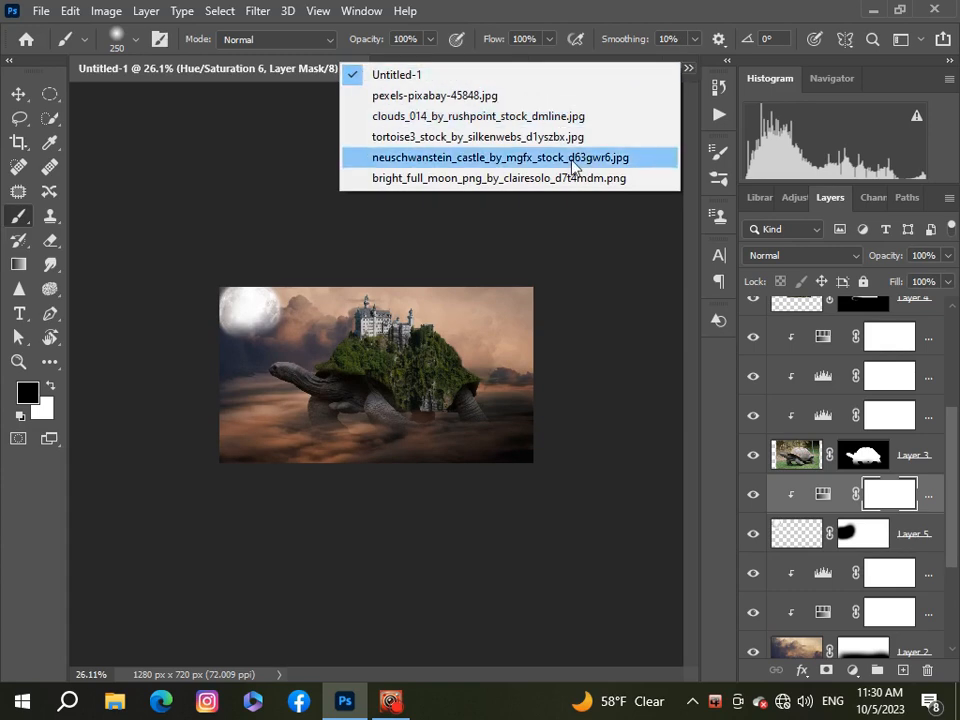
pyautogui.click(34, 12)
pyautogui.click(70, 48)
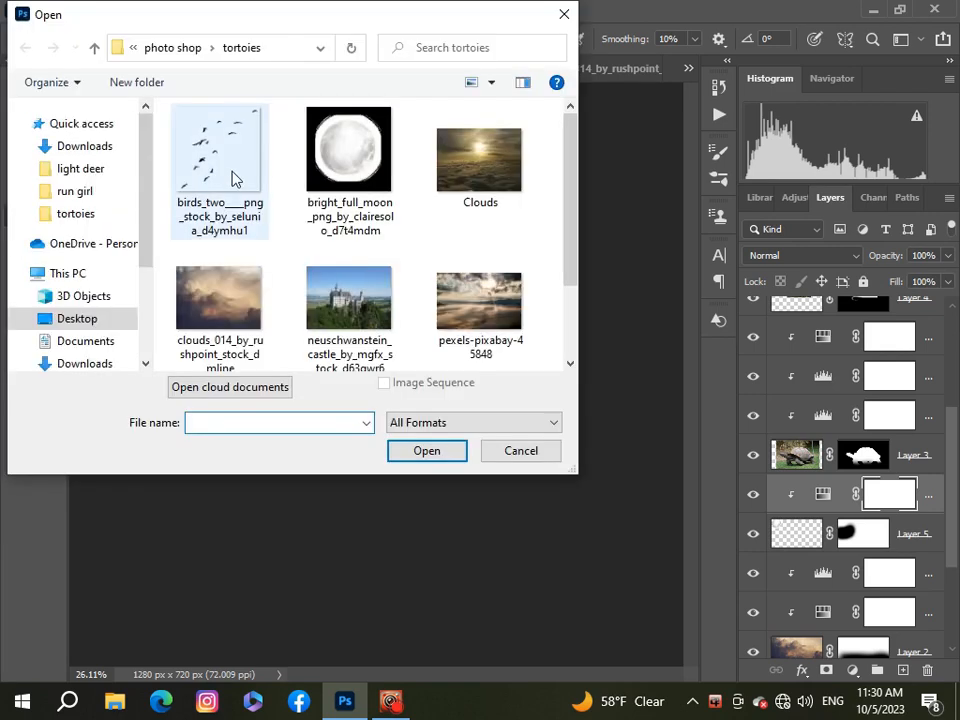
pyautogui.click(232, 178)
pyautogui.click(418, 452)
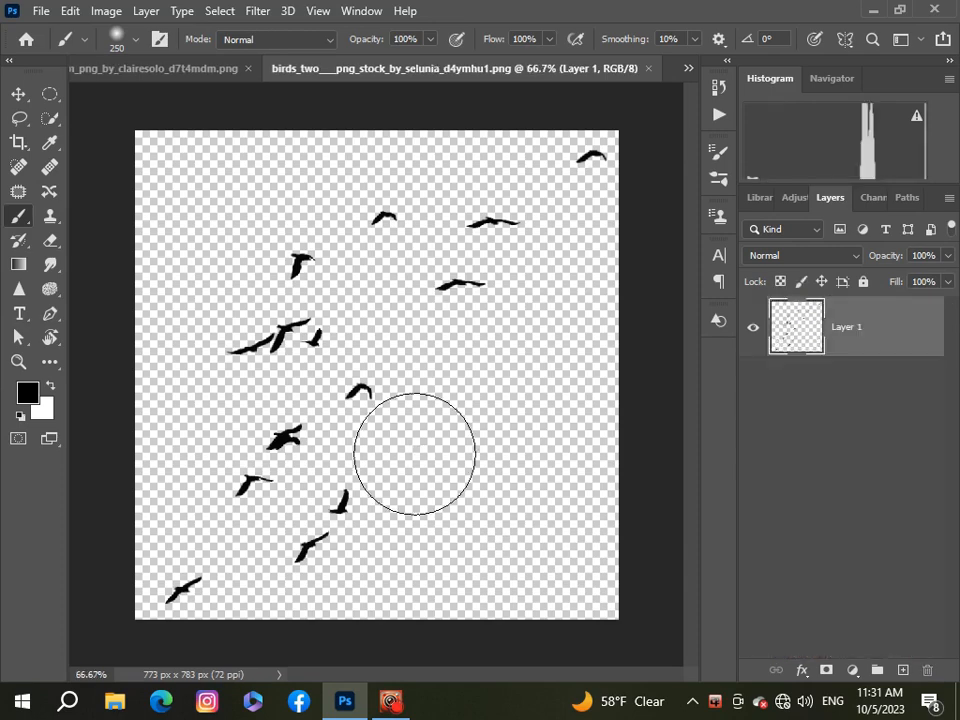
# Copy the flock of birds and paste it into Untitled-1 as a new layer above all other layers.
pyautogui.click(18, 93)
pyautogui.moveTo(410, 340); pyautogui.dragTo(403, 339)
pyautogui.moveTo(298, 325); pyautogui.dragTo(313, 331)
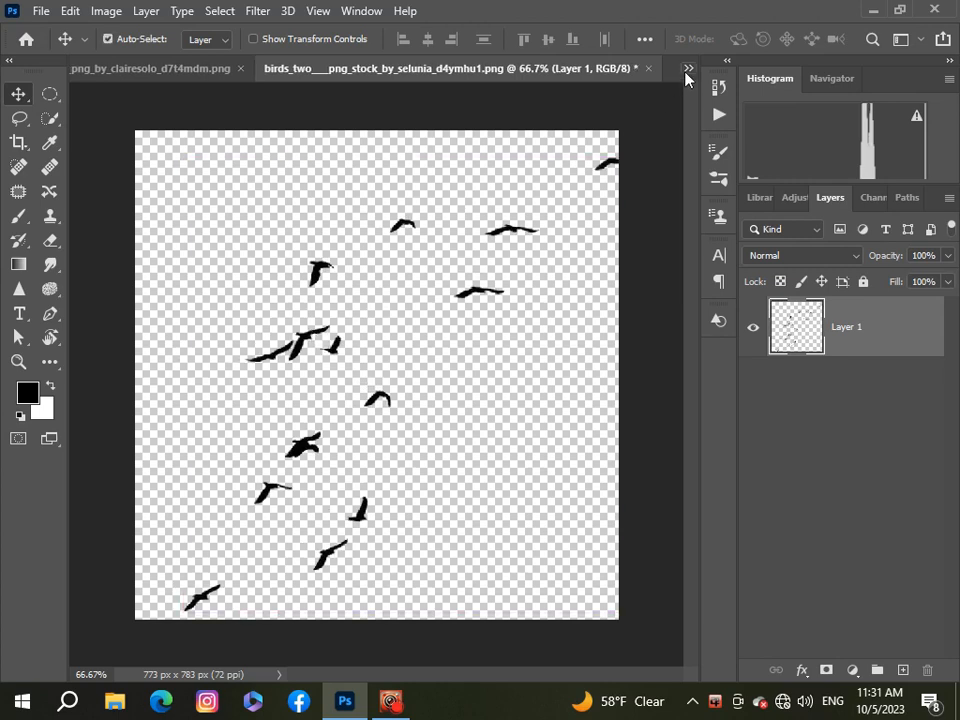
pyautogui.click(688, 68)
pyautogui.click(647, 73)
pyautogui.scroll(-1, 514, 261)
pyautogui.scroll(2, 515, 275)
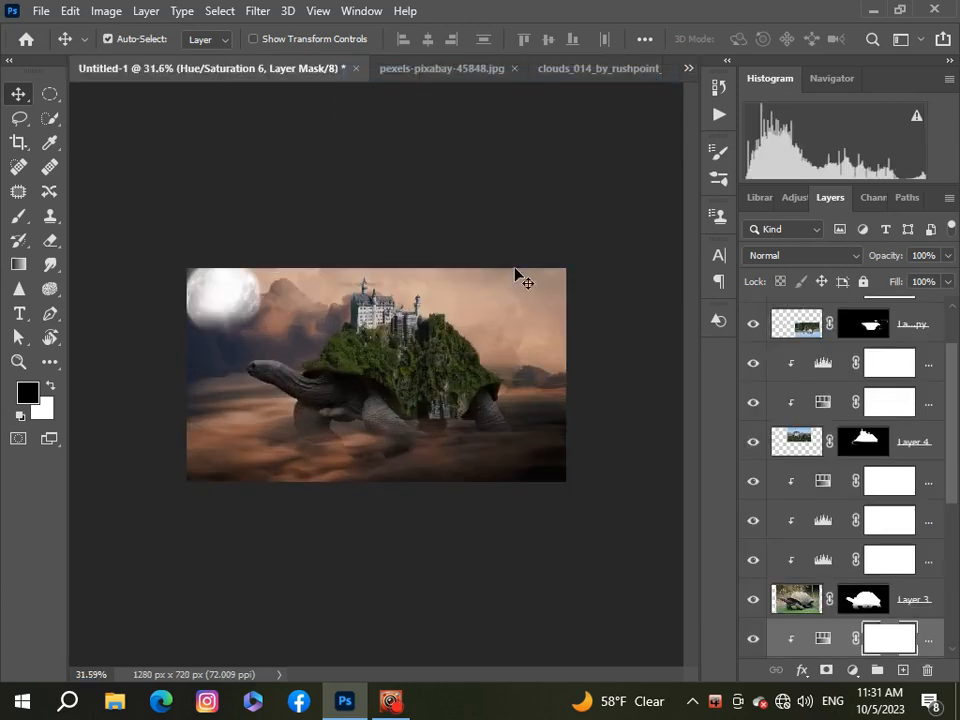
pyautogui.moveTo(950, 418); pyautogui.dragTo(943, 321)
pyautogui.click(943, 321)
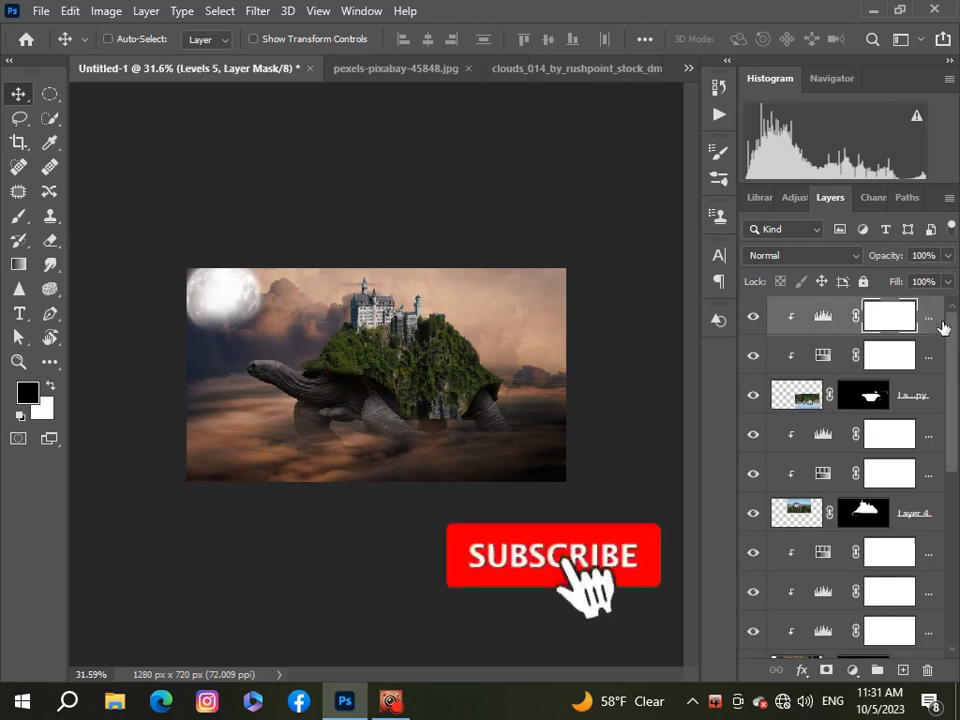
pyautogui.hotkey('ctrl', 'v')
# Scale the birds on Layer 6 to about half size and place them over the moon in the upper-left sky.
pyautogui.hotkey('ctrl', 't')
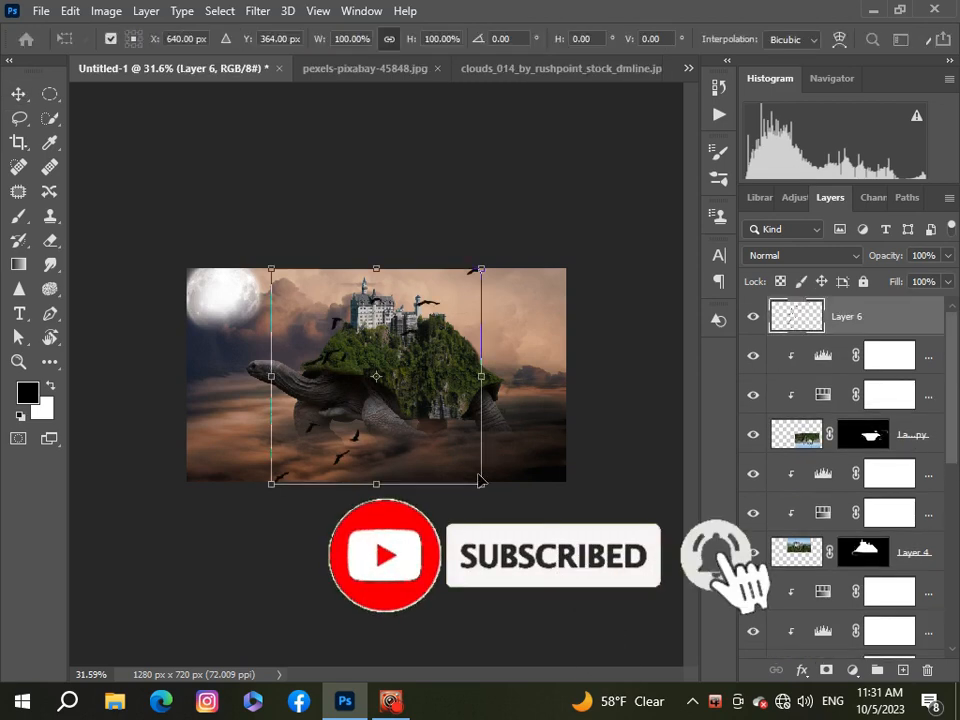
pyautogui.moveTo(481, 485); pyautogui.dragTo(380, 380)
pyautogui.moveTo(324, 352); pyautogui.dragTo(232, 338)
pyautogui.click(20, 98)
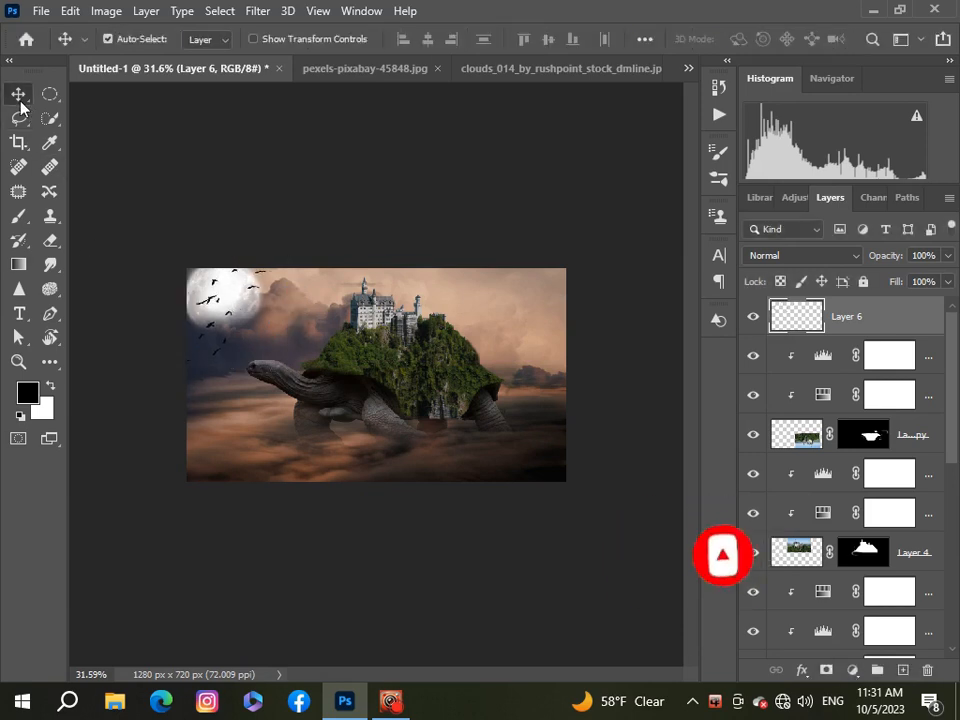